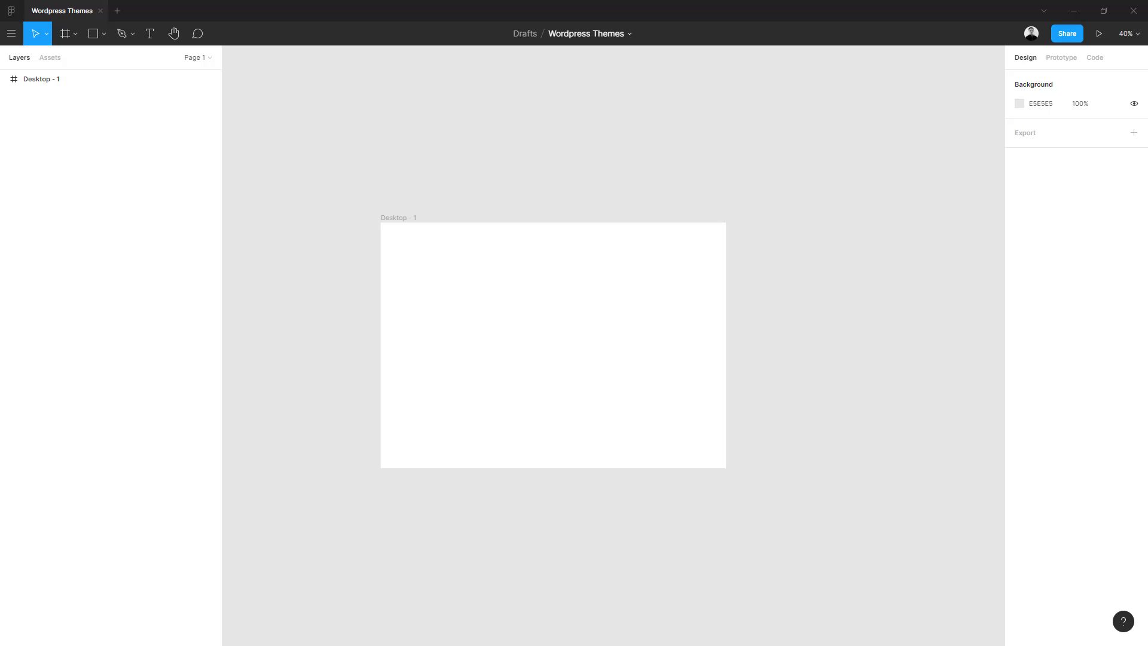
- Give Desktop - 1 a two-column layout grid with a 1080 gutter and stretch it into portrait
click(382, 217)
click(1134, 243)
click(1019, 262)
click(888, 265)
click(896, 284)
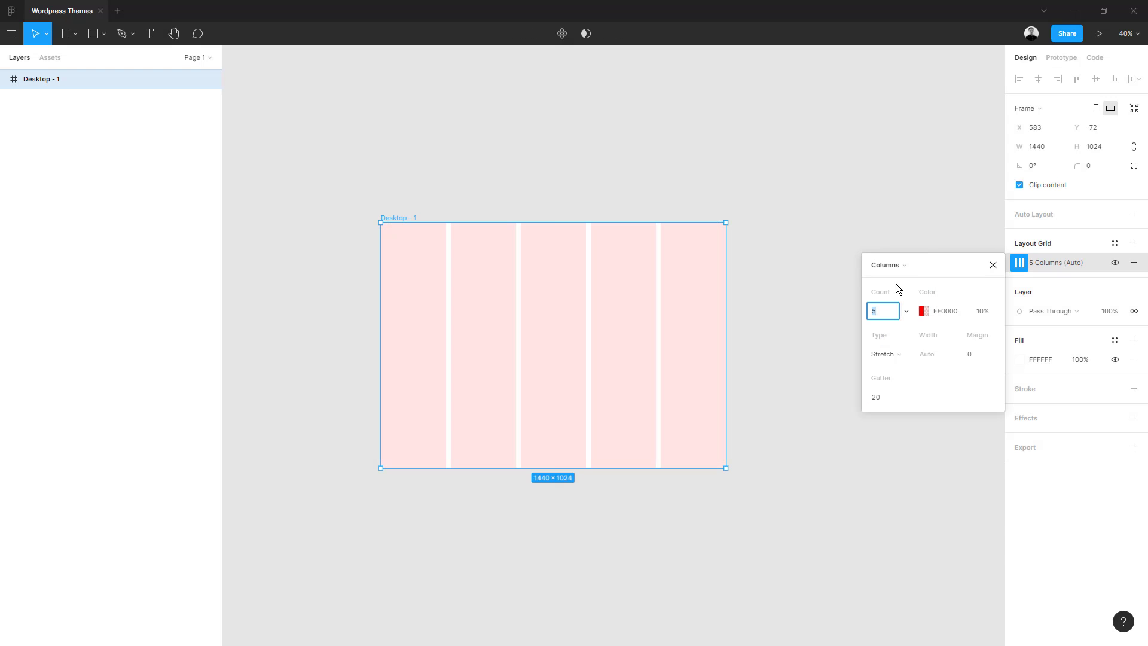
text(2)
key(Return)
drag(962, 354, 921, 368)
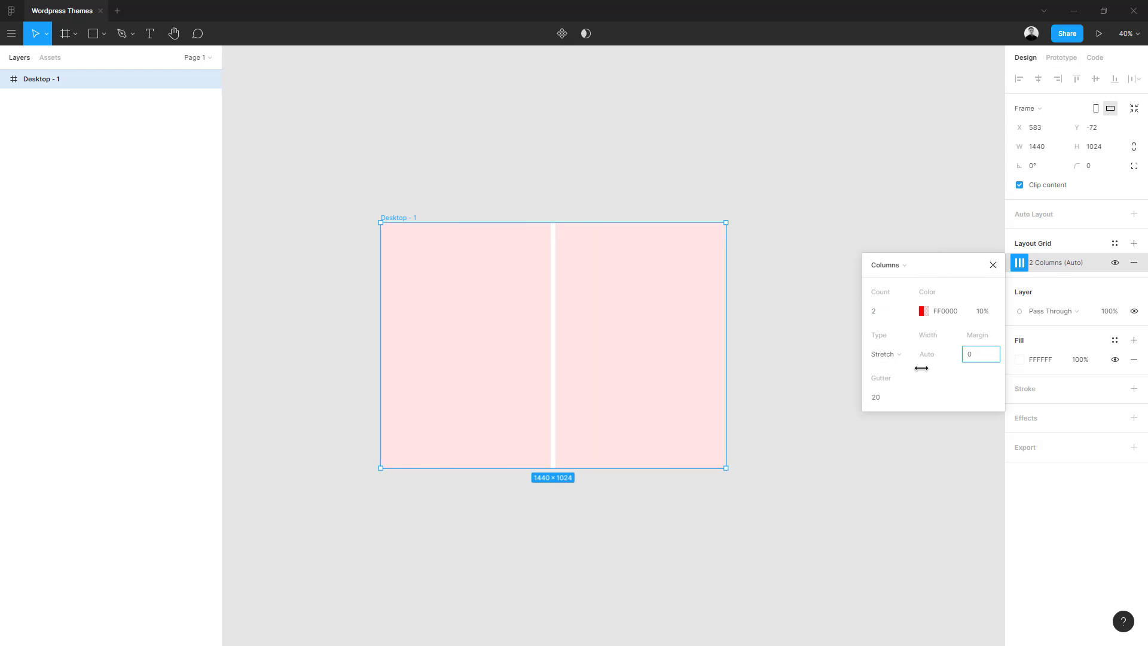
mouse_move(870, 400)
mouse_down()
mouse_move(959, 398)
mouse_move(969, 421)
mouse_up()
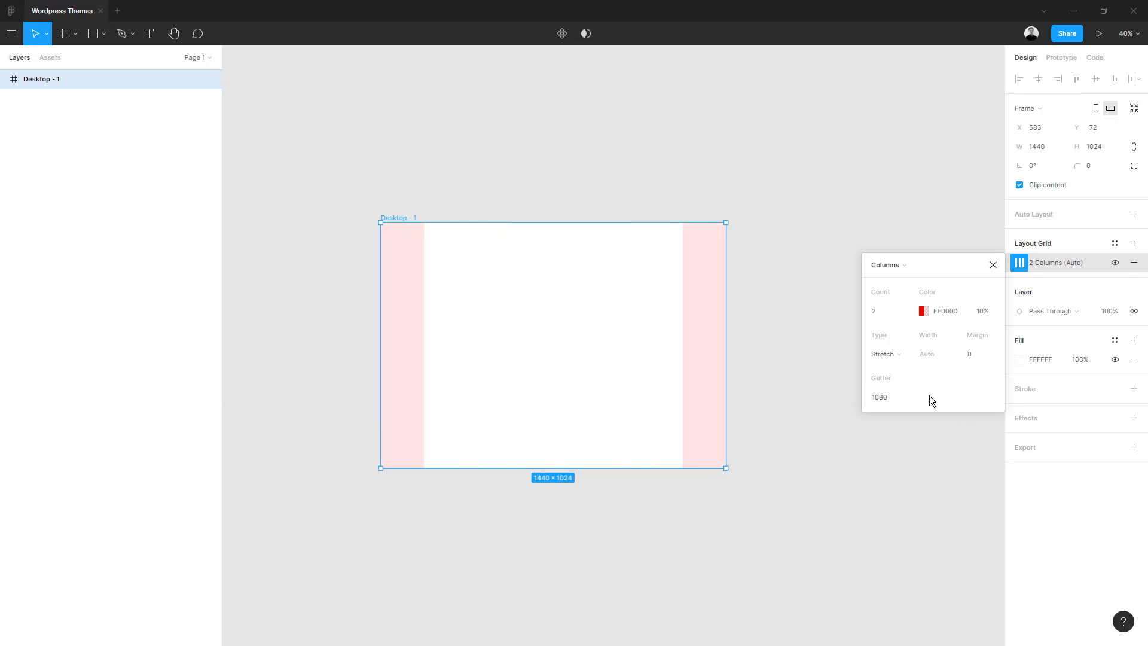
drag(543, 469, 542, 608)
- Draw a full-width bar along the frame's top edge filled with 0000FF
key(r)
drag(392, 239, 637, 286)
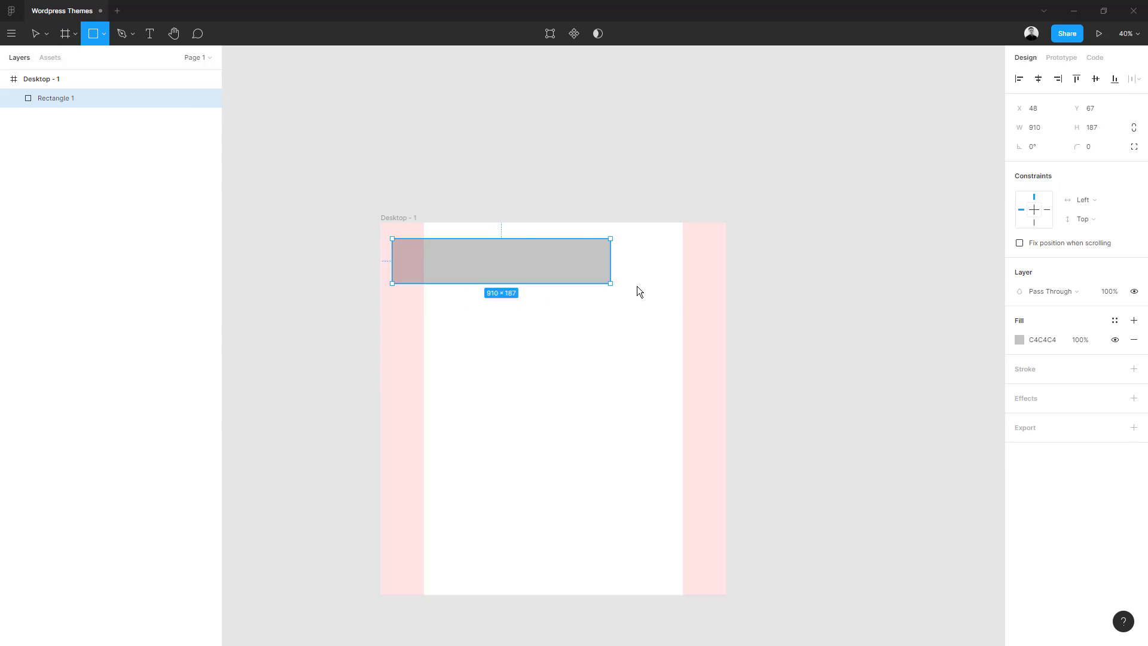
drag(538, 263, 615, 245)
drag(468, 246, 381, 247)
drag(484, 272, 528, 258)
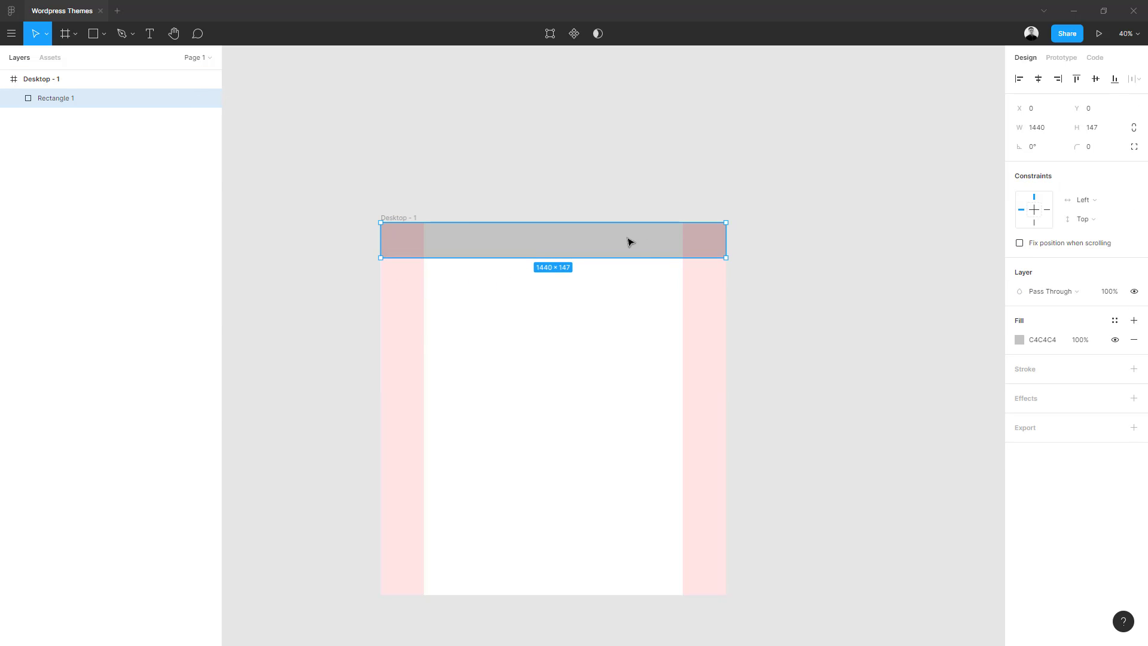
click(1035, 339)
text(0000FF)
click(766, 321)
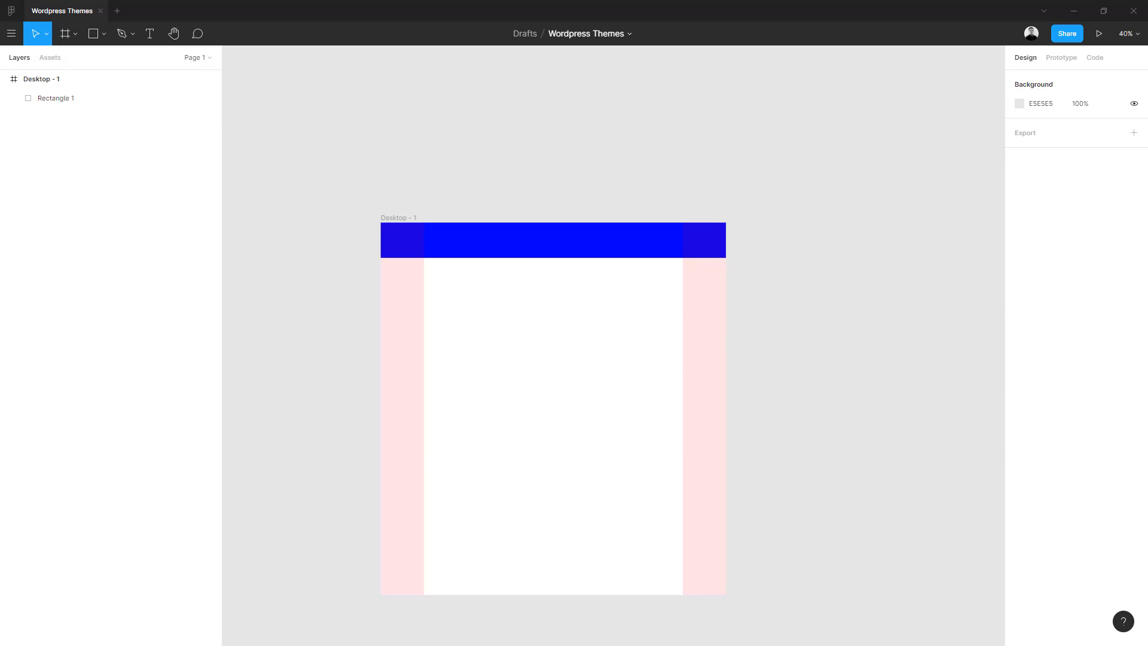
- Paste the course announcement as 25 px text centred on the bar, then paste the Authority Pro title
click(489, 244)
key(t)
key(ctrl+v)
key(Escape)
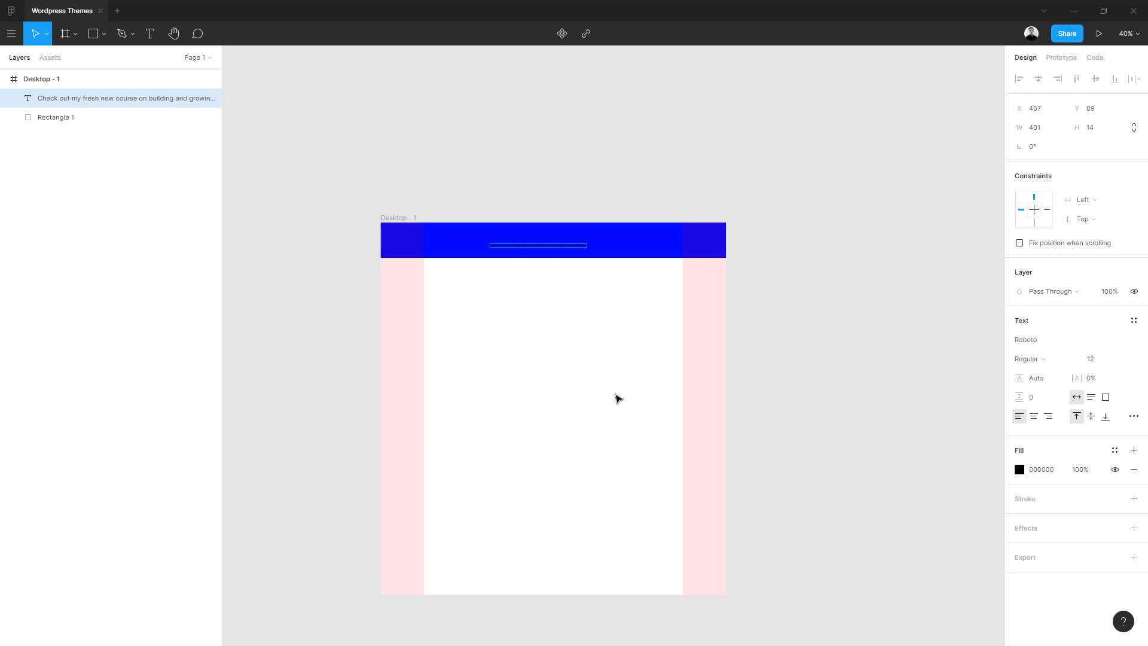
text(25)
key(Return)
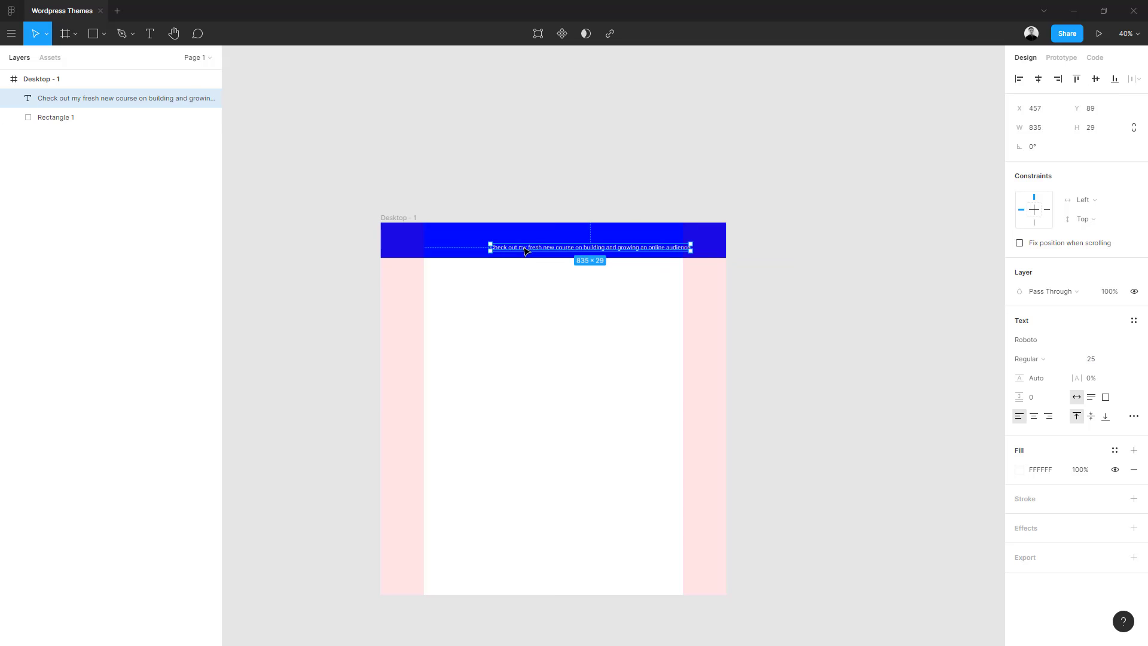
mouse_move(528, 253)
mouse_down()
mouse_move(483, 245)
mouse_move(499, 243)
mouse_up()
click(491, 318)
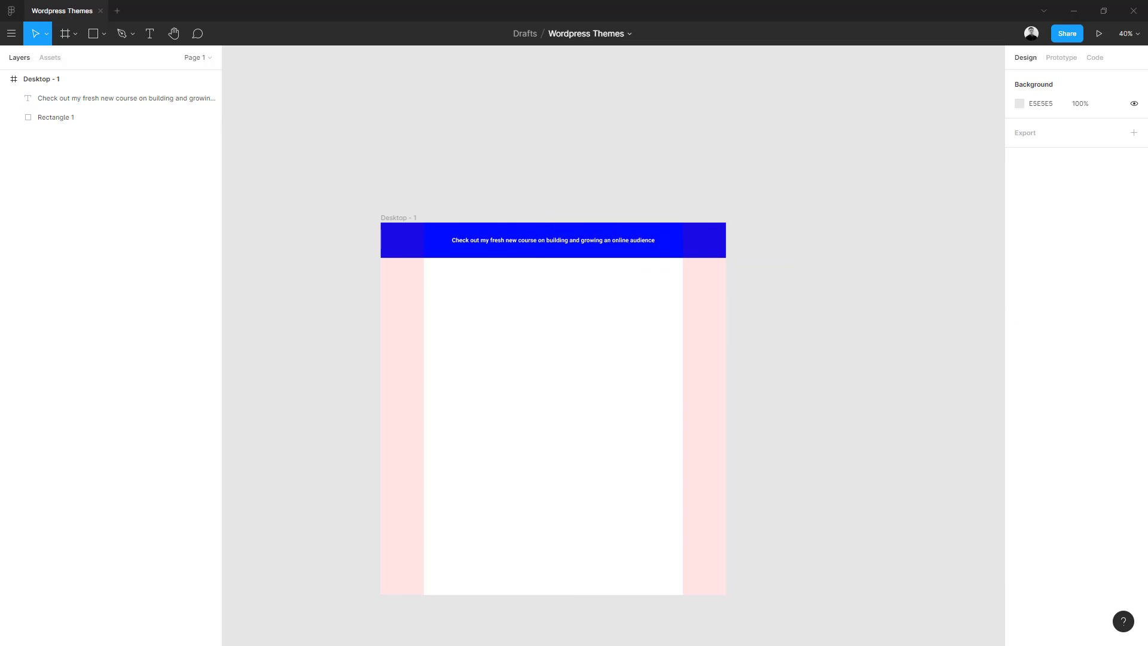
key(ctrl+v)
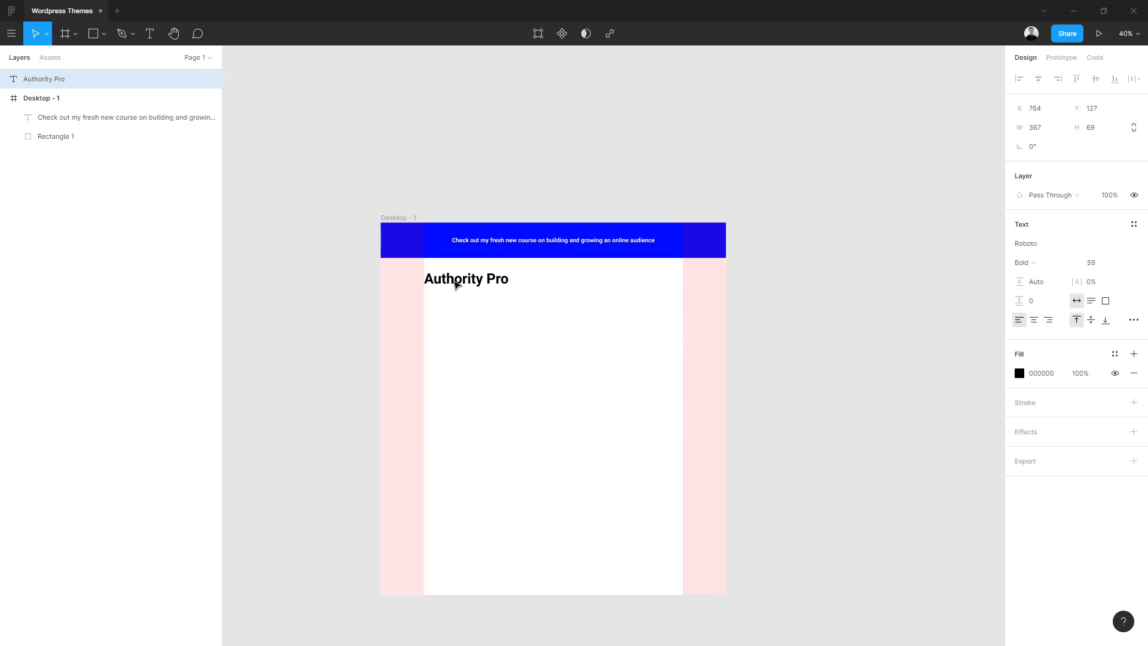
- Add a 'Menu' label on the right side of the header
click(473, 365)
key(t)
click(518, 359)
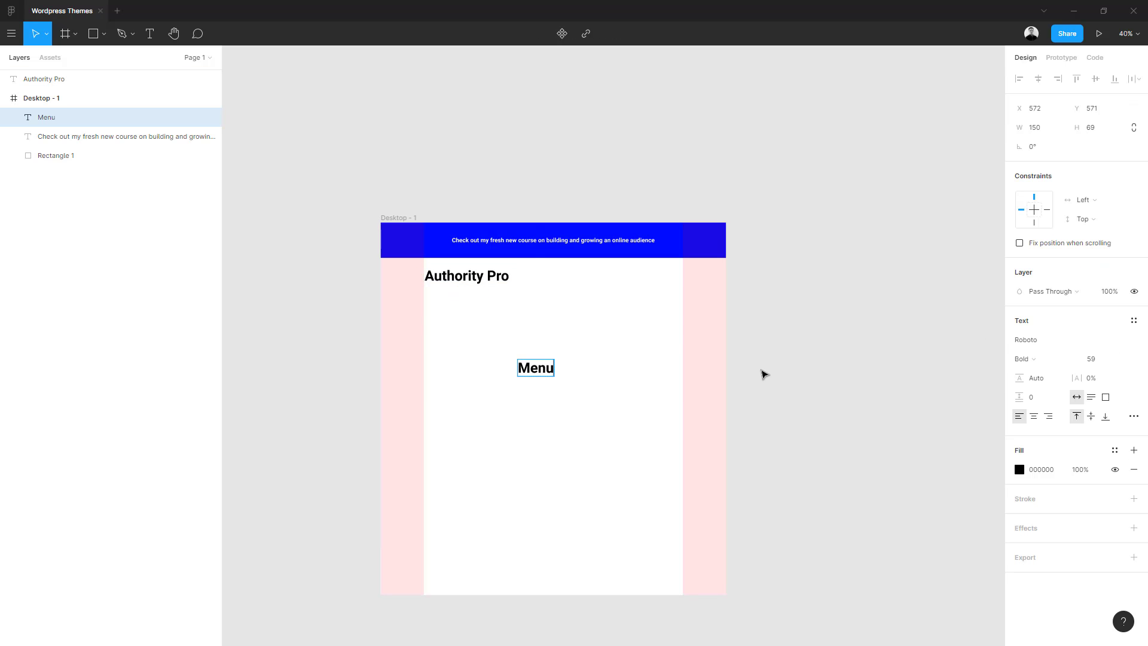
drag(639, 289, 662, 278)
- Draw three thin stacked bars and group them into a hamburger icon
key(r)
drag(443, 383, 528, 430)
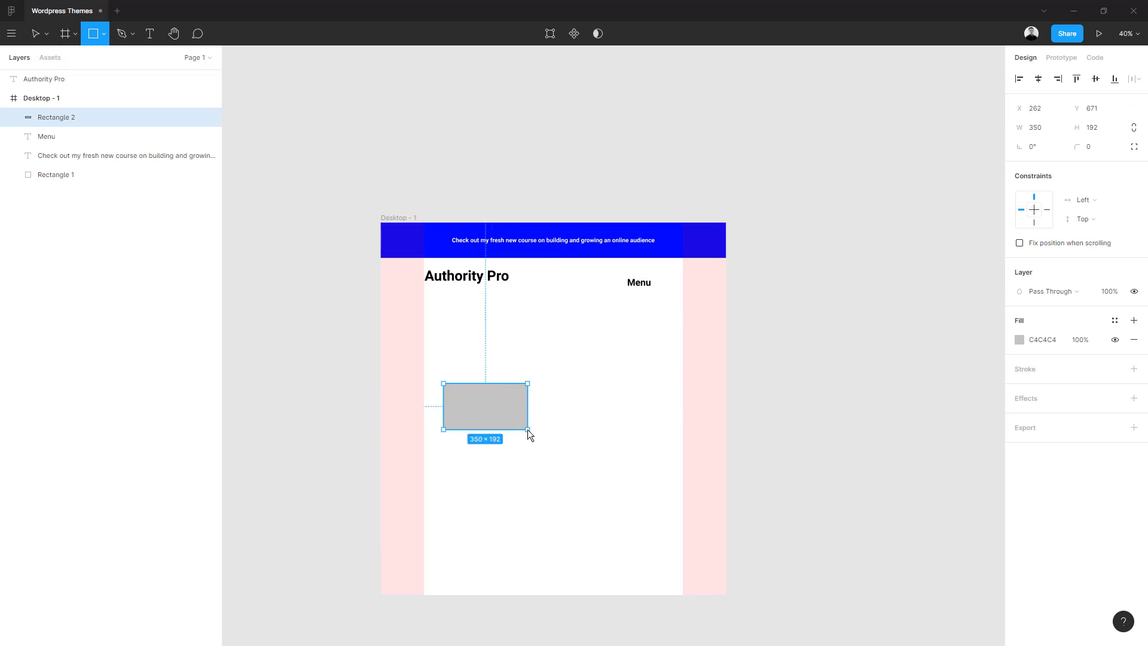
scroll(454, 391, up, 10)
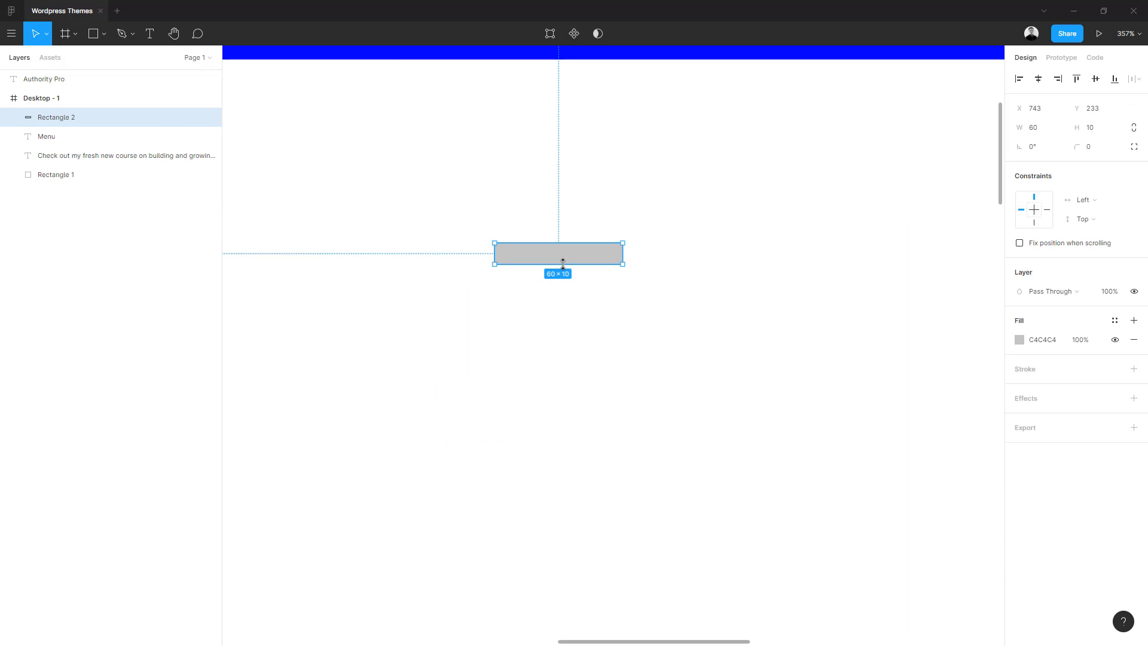
drag(523, 264, 523, 258)
drag(555, 256, 556, 280)
key(ctrl+d)
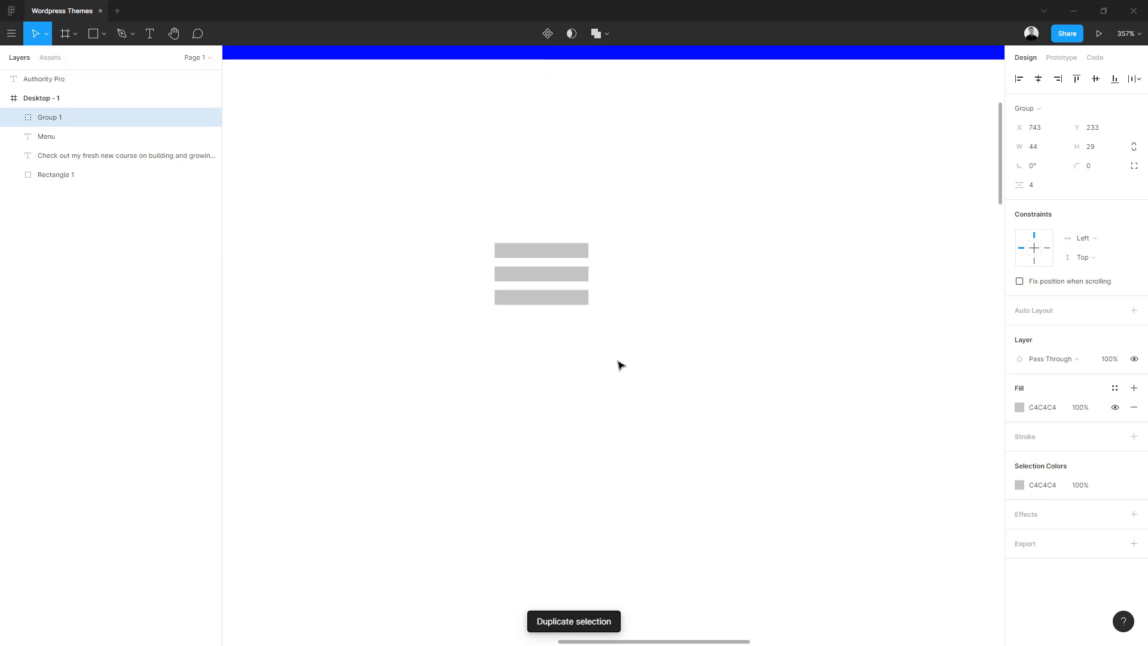
scroll(751, 285, down, 5)
key(ctrl+g)
- Wrap the icon and Menu label in a padded auto-layout button
shift+click(885, 322)
key(shift+a)
scroll(820, 398, right, 3)
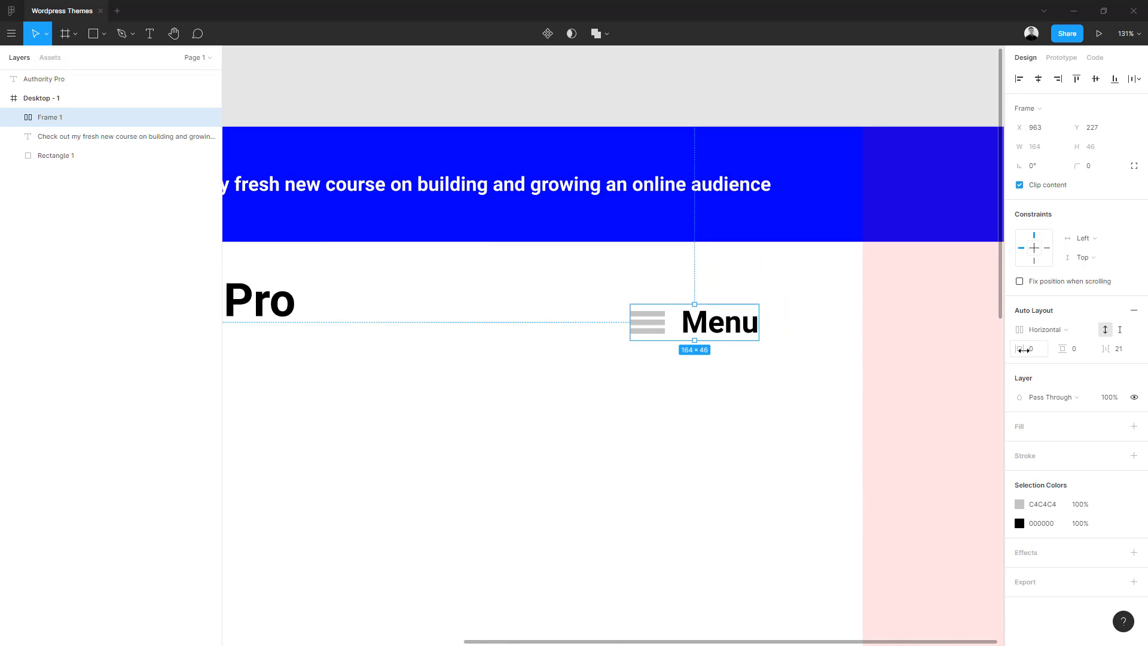
drag(1024, 351, 1074, 355)
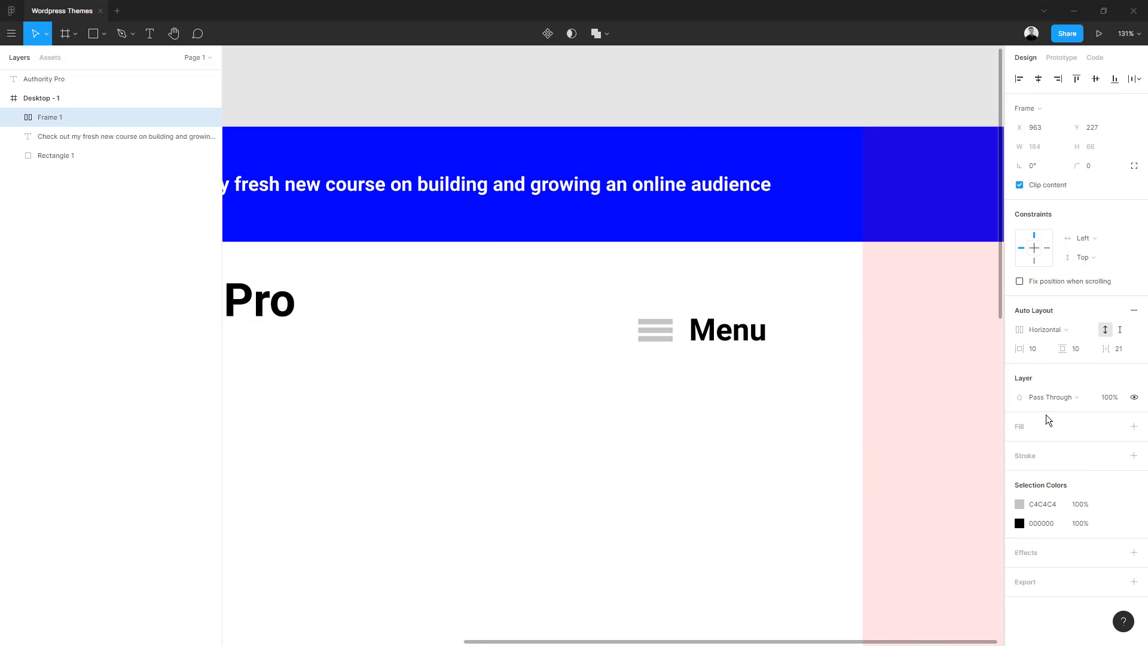
- Outline the Menu button in the banner's blue and colour the icon bars blue
click(1134, 456)
click(1019, 475)
click(876, 513)
click(807, 192)
click(1036, 494)
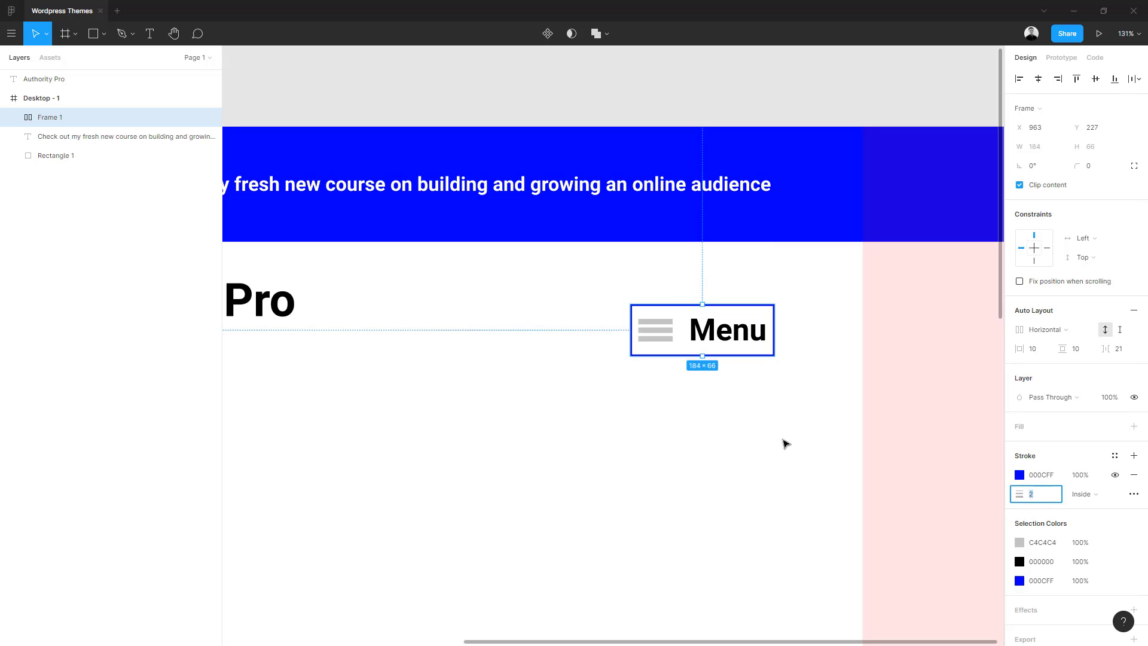
click(785, 443)
ctrl+click(655, 322)
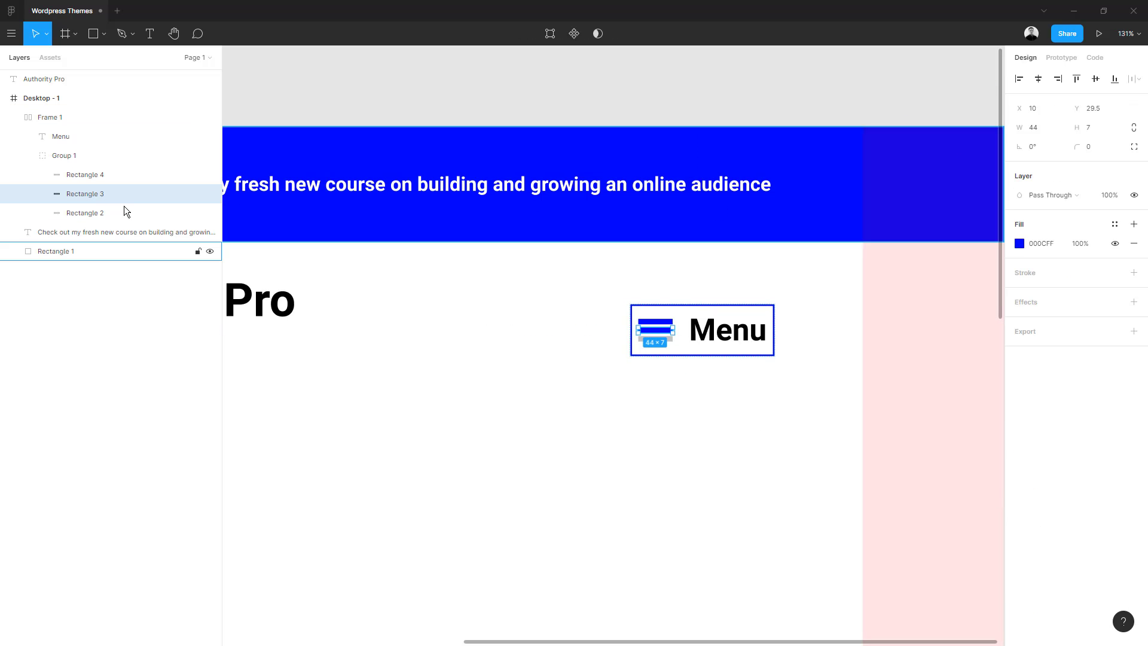
key(Escape)
key(shift+1)
- Shrink the icon to 23 px wide and reduce the Menu label's font size
scroll(748, 266, up, 5)
ctrl+click(747, 258)
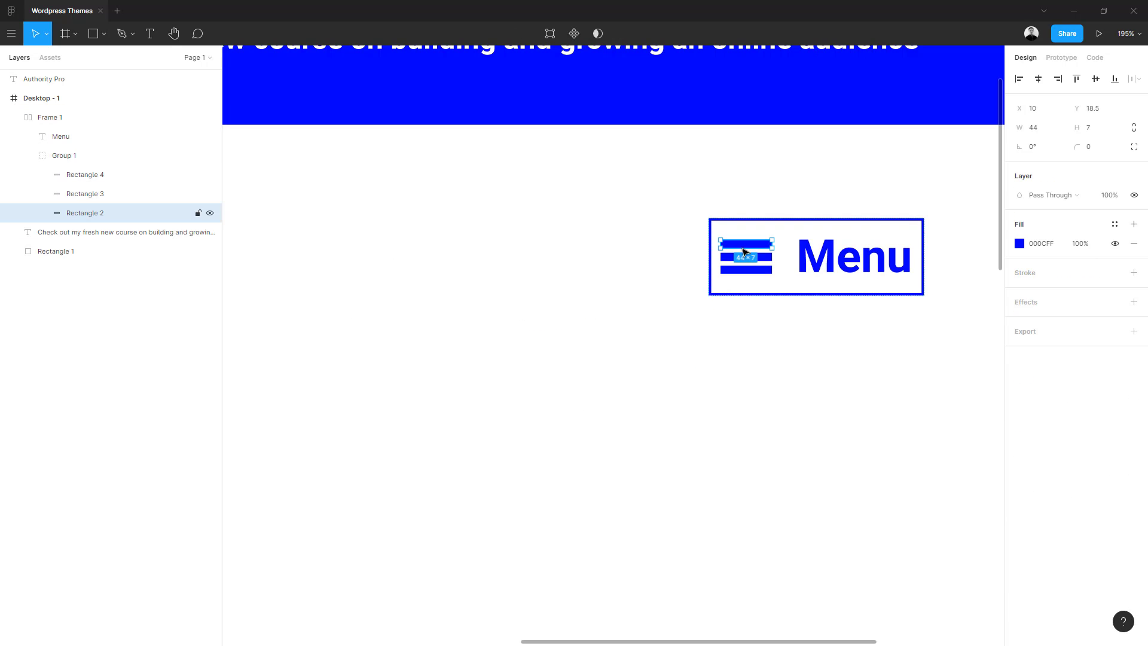
key(shift+Return)
click(1032, 146)
text(23)
key(Return)
click(793, 259)
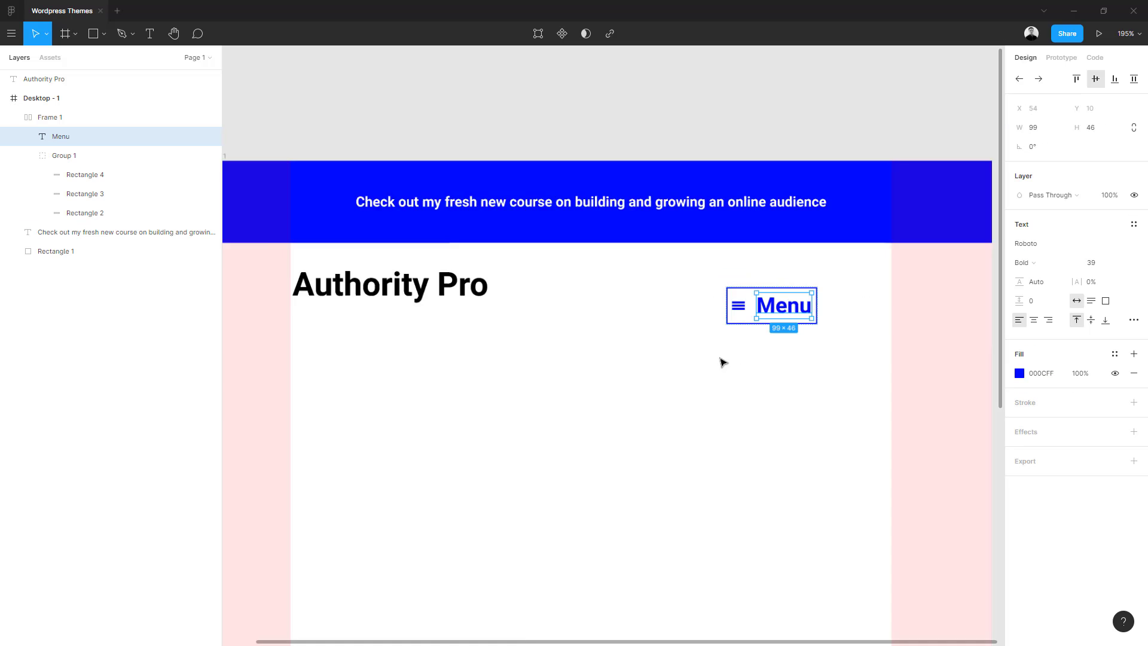
key(shift+1)
key(Return)
key(shift+Return)
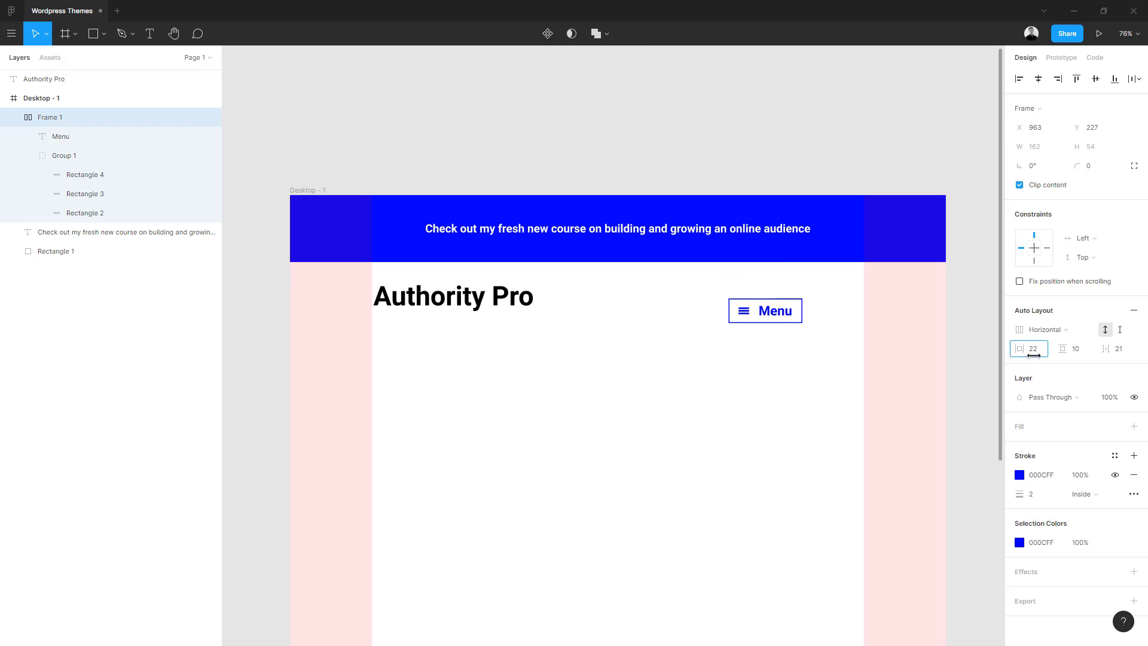
key(Escape)
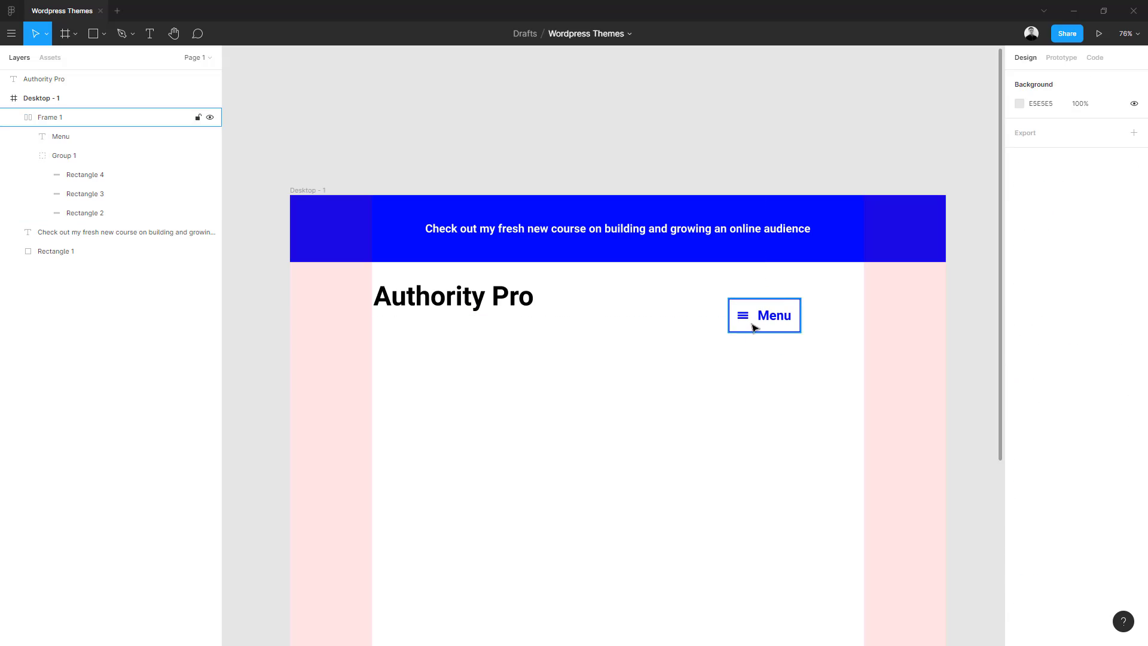
- Move the Menu button beside Authority Pro and centre them vertically
drag(754, 327, 763, 315)
click(686, 317)
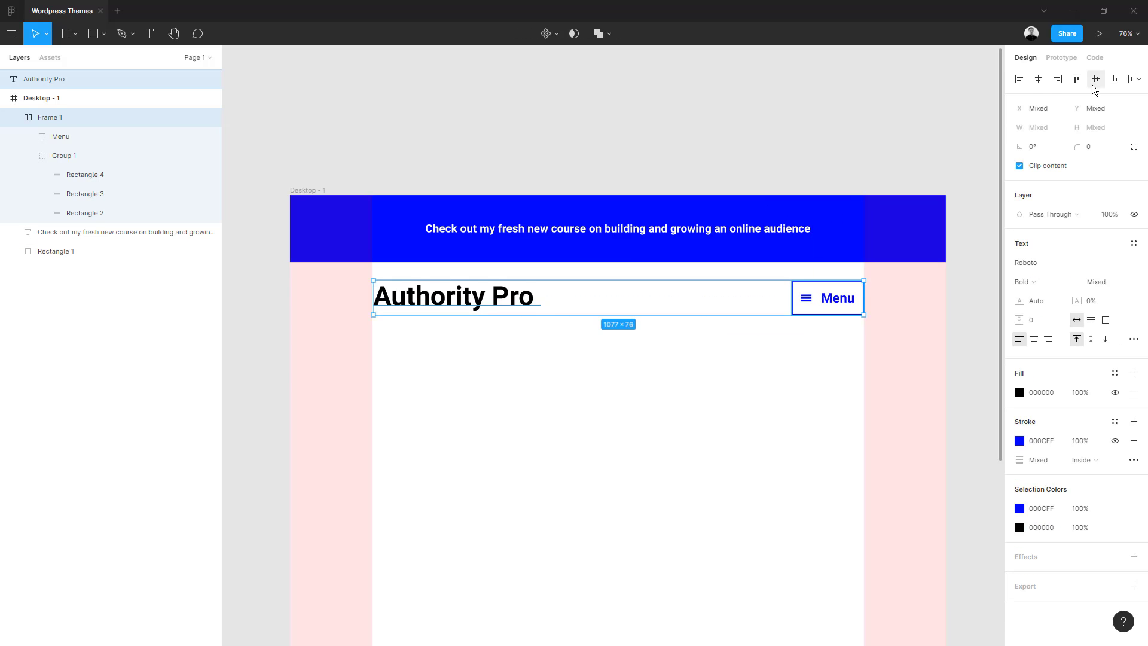
key(Escape)
scroll(531, 341, down, 2)
- Add a 'Shop' heading and a smaller 'Showing 1–6 of 9 results' line below the header
mouse_move(467, 210)
mouse_down()
mouse_move(467, 280)
mouse_move(440, 308)
mouse_up()
text(Shop77)
key(Return)
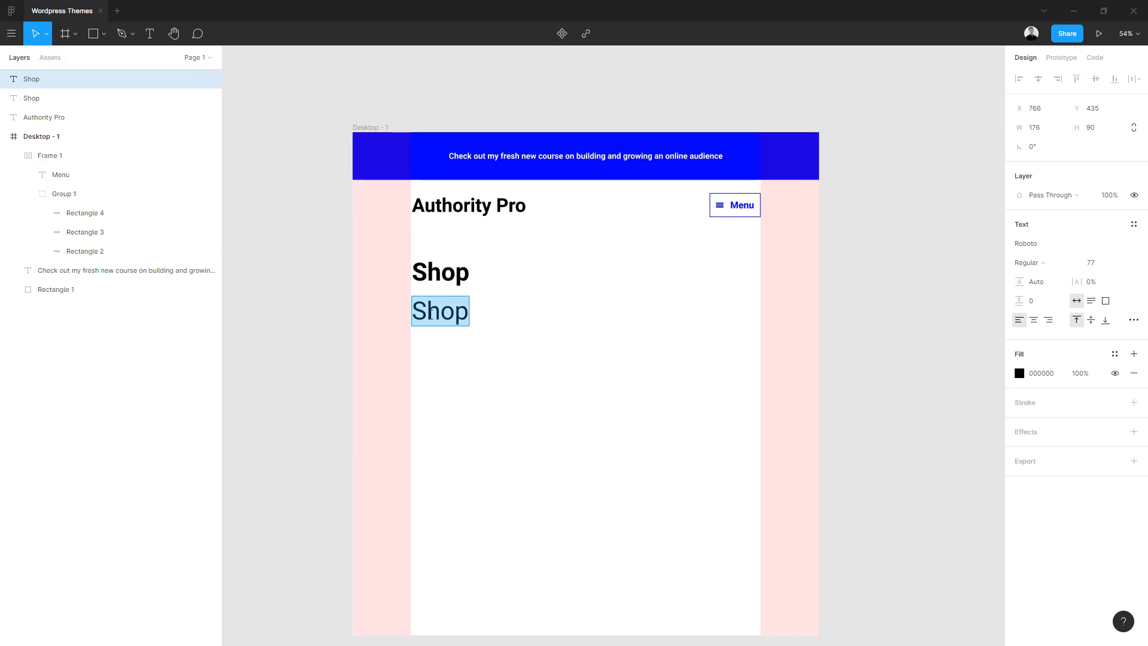
text(Showing 1–6 of 9 results)
key(Escape)
drag(1070, 268, 1042, 268)
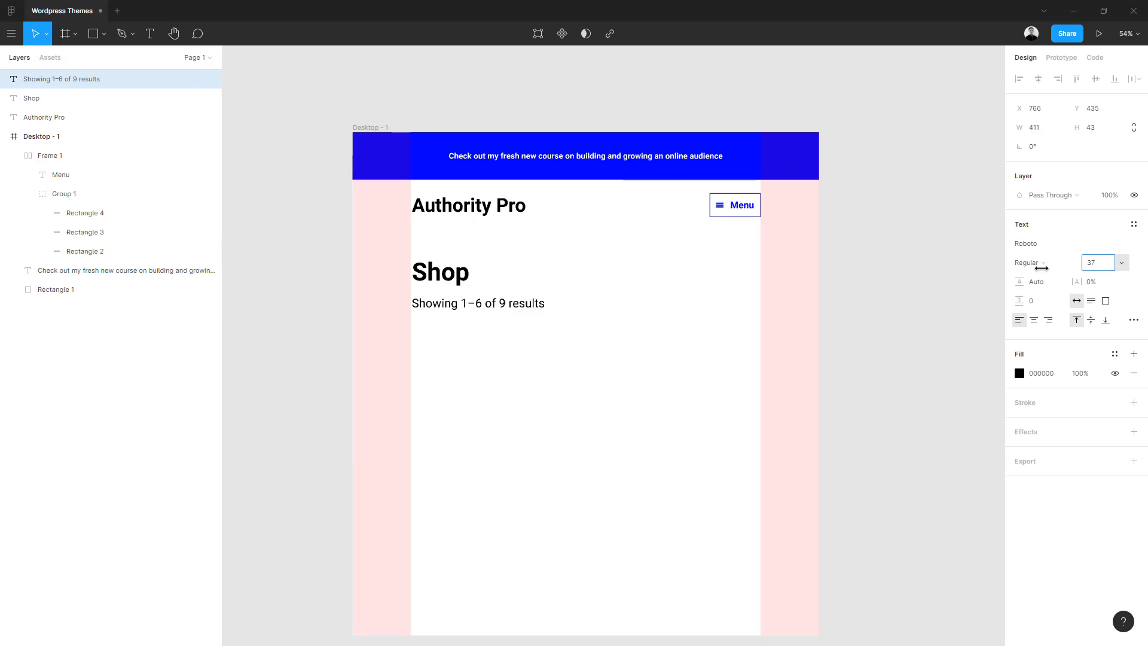
click(764, 269)
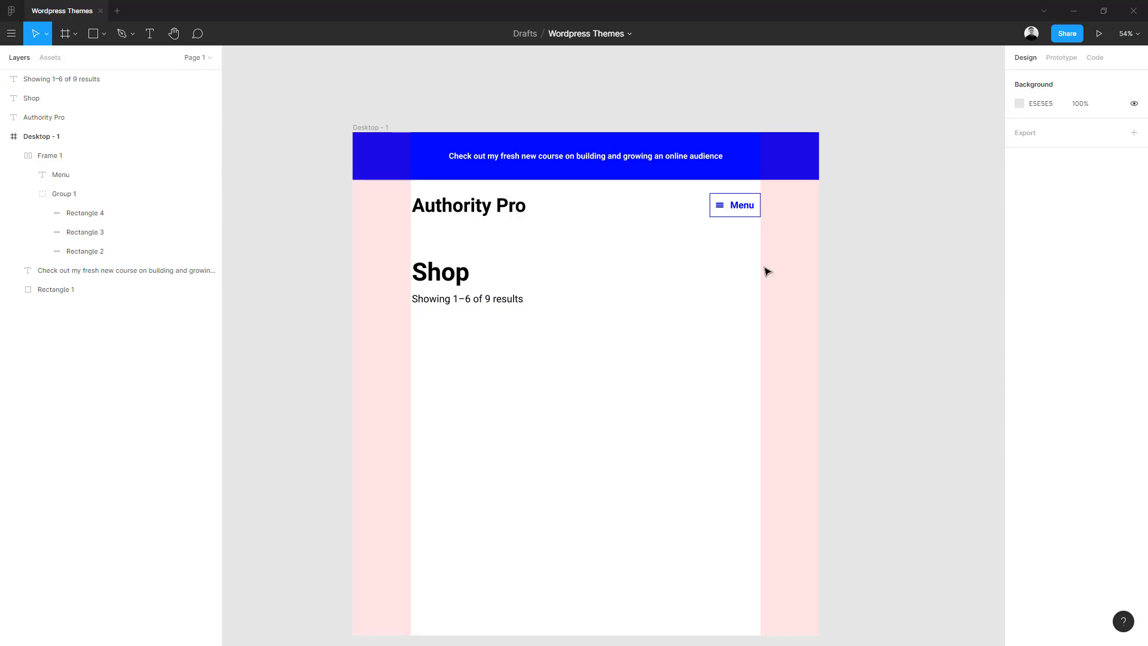
- Duplicate the Menu button below the results line with a grey outline
alt+drag(730, 205, 730, 317)
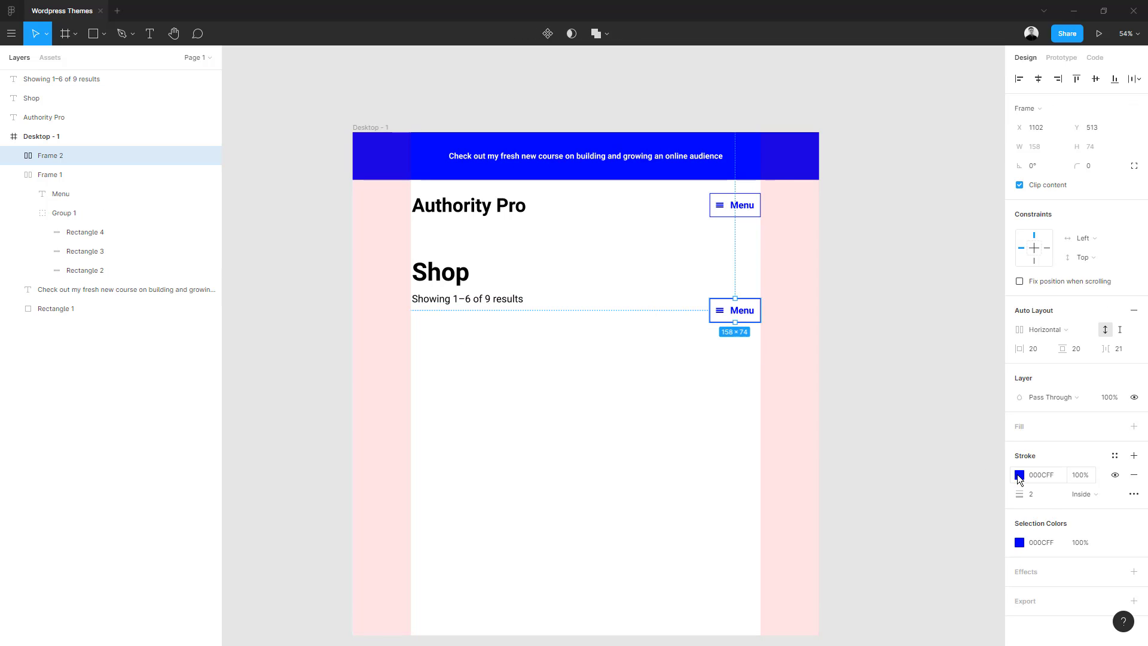
click(1020, 476)
drag(886, 395, 823, 400)
click(818, 407)
- Delete the hamburger icon from the lower Menu button and paste in a thin grey bar
click(13, 155)
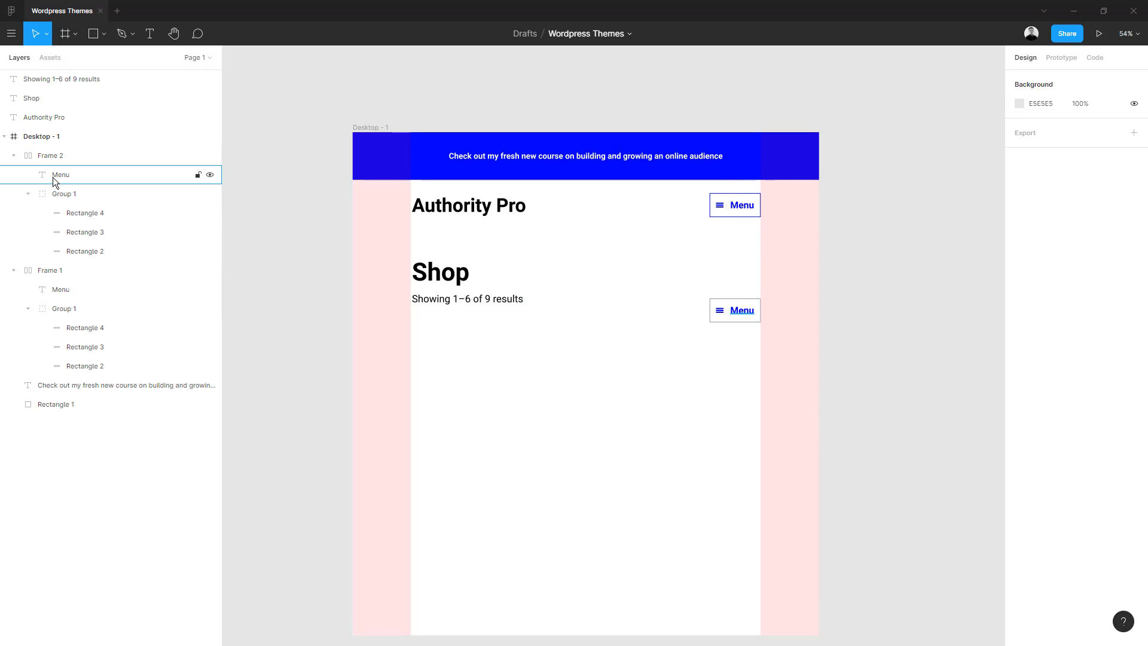
click(49, 194)
key(Delete)
click(61, 175)
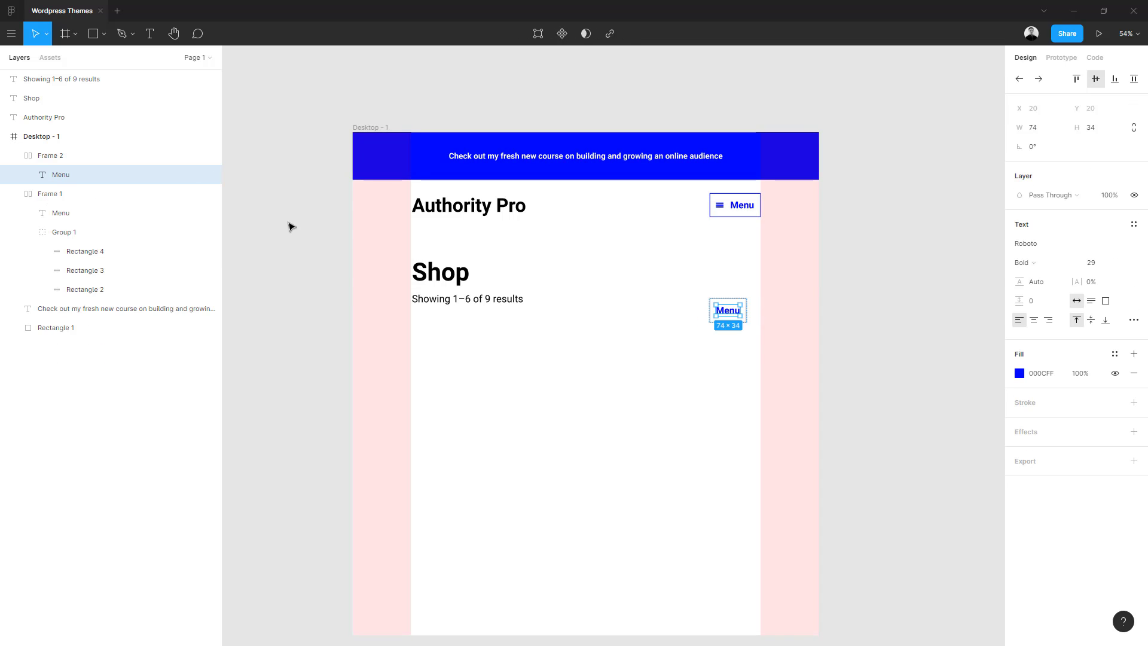
key(Escape)
click(740, 310)
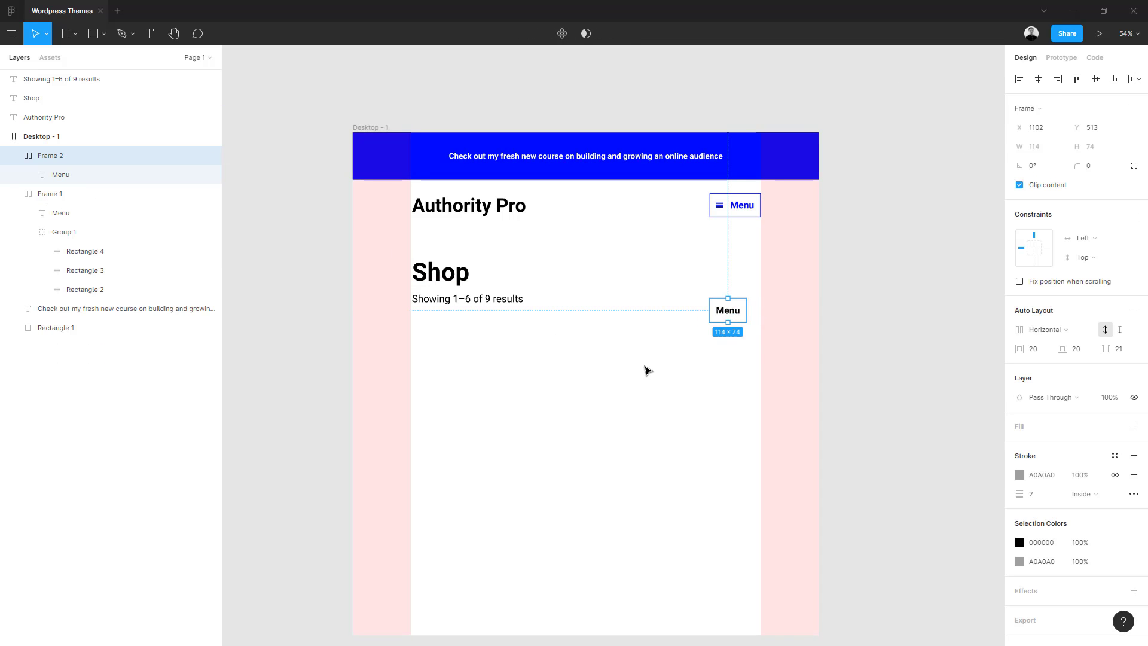
click(559, 379)
key(ctrl+v)
- Build a chevron from two grey bars rotated -45° and drop it into the lower Menu box
scroll(561, 361, up, 5)
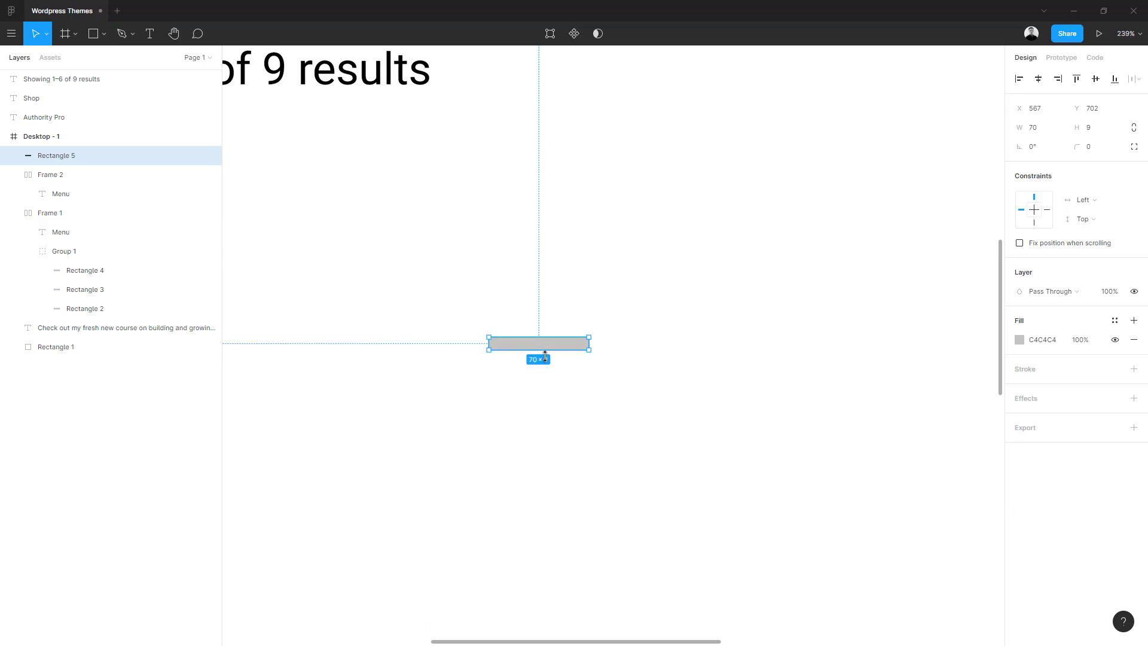
key(Return)
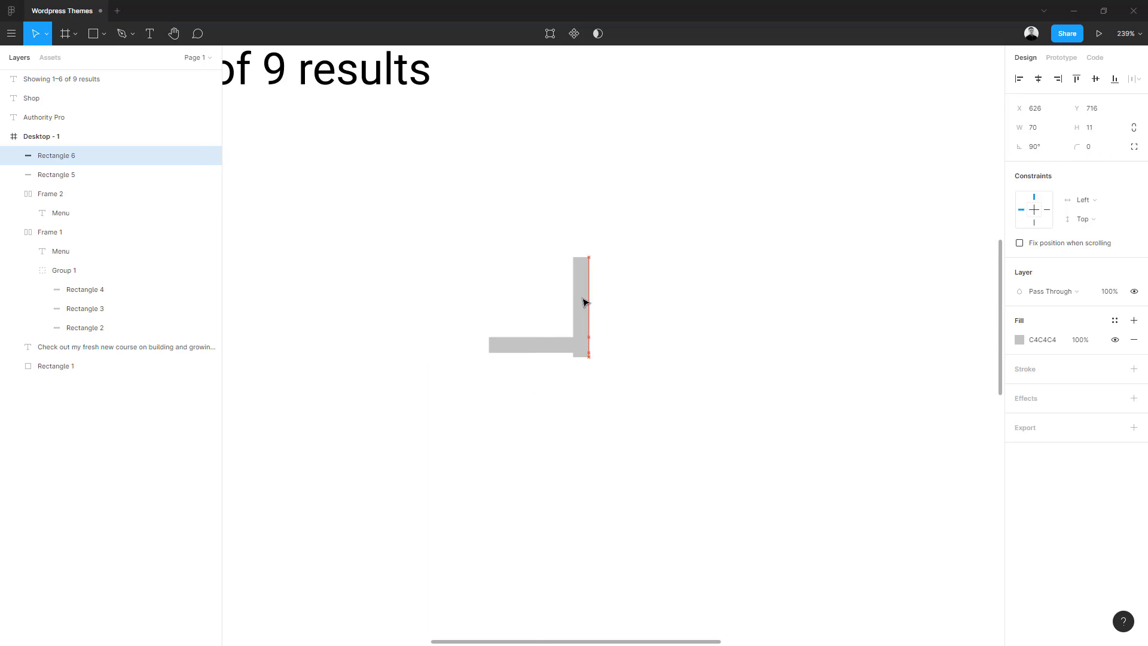
click(538, 343)
shift+click(581, 299)
key(ctrl+g)
text(-45)
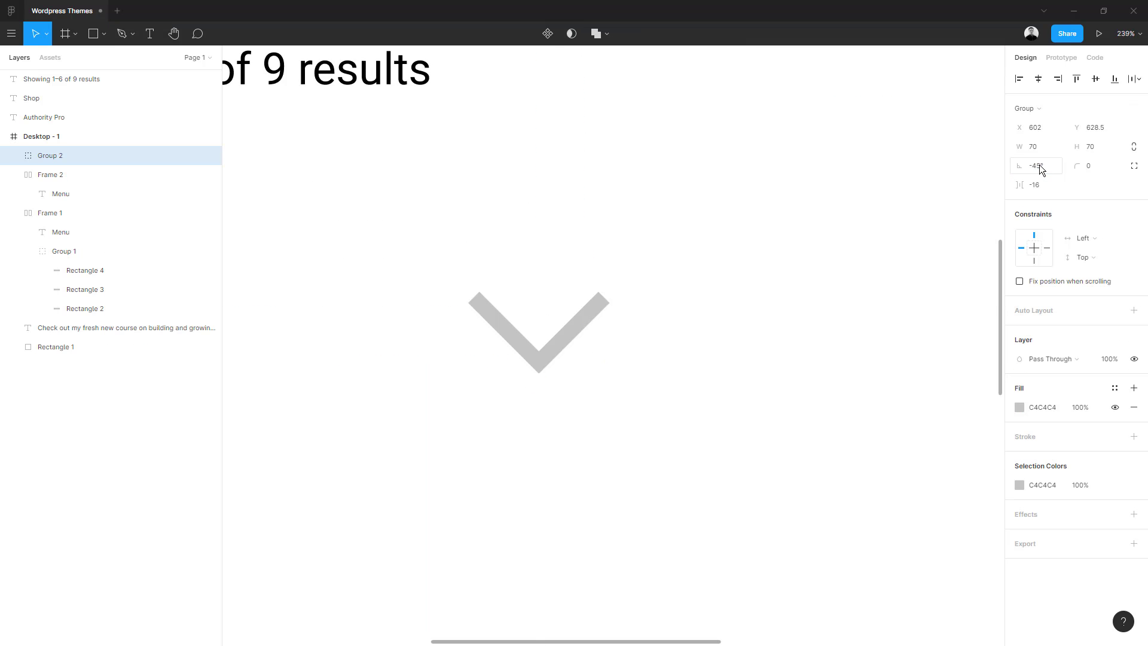
text(16)
scroll(503, 389, down, 5)
mouse_move(467, 339)
mouse_down()
mouse_move(596, 340)
mouse_move(709, 297)
mouse_up()
click(648, 293)
- Pull the chevron out, draw a grey circle around it, and group them
scroll(648, 293, up, 3)
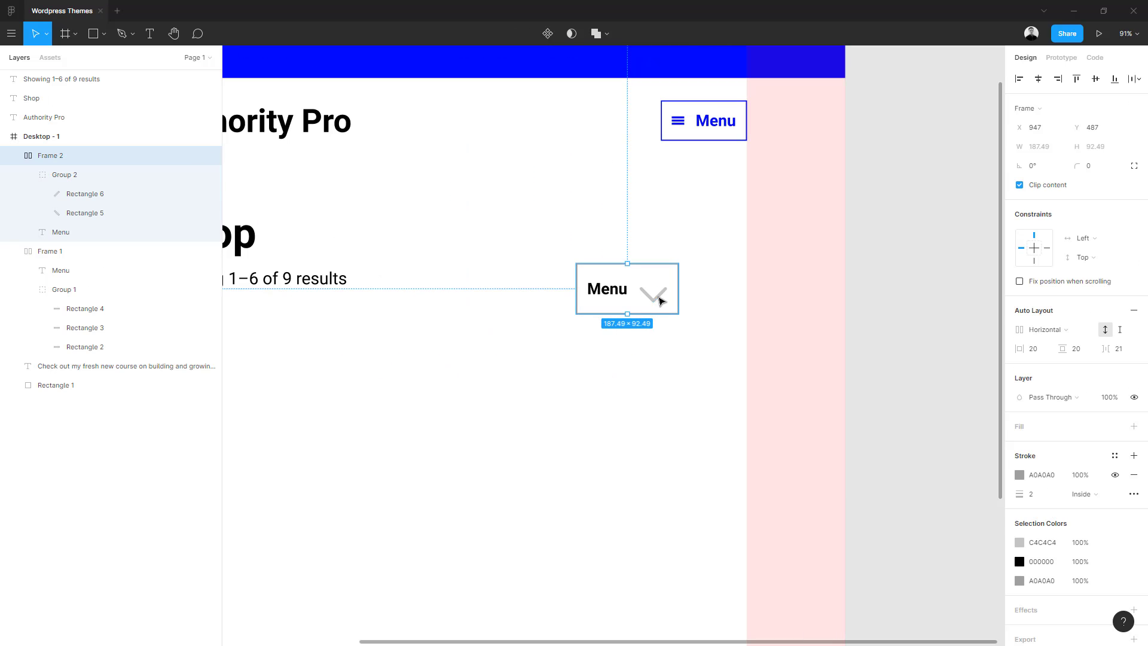
double_click(661, 301)
click(84, 174)
mouse_move(670, 302)
mouse_down()
mouse_move(499, 383)
mouse_move(558, 403)
mouse_up()
key(o)
key(Escape)
drag(478, 373, 533, 390)
scroll(519, 397, up, 4)
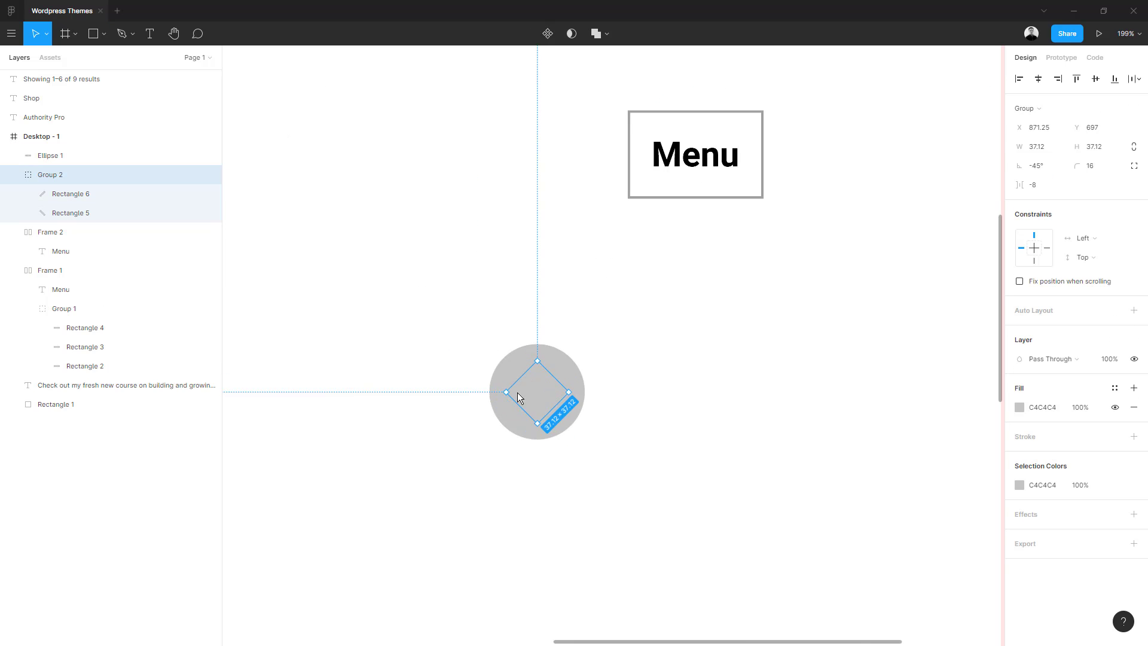
click(498, 372)
shift+click(68, 176)
key(ctrl+g)
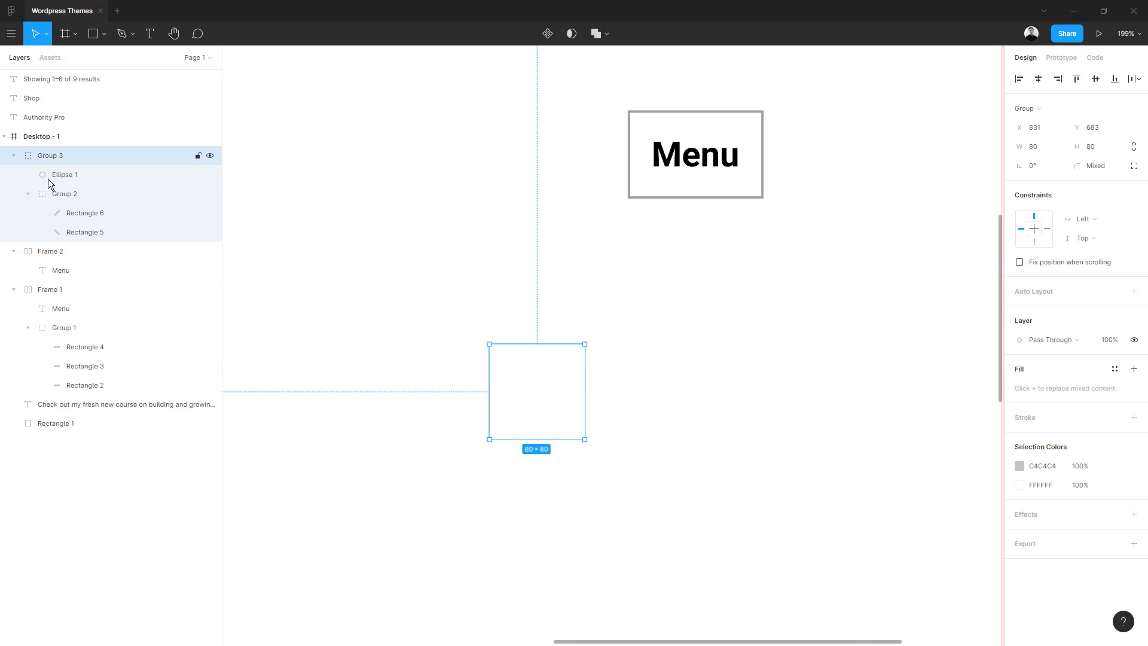
- Put the circle behind the chevron and place the icon inside the lower Menu box
drag(47, 178, 65, 201)
scroll(530, 386, down, 4)
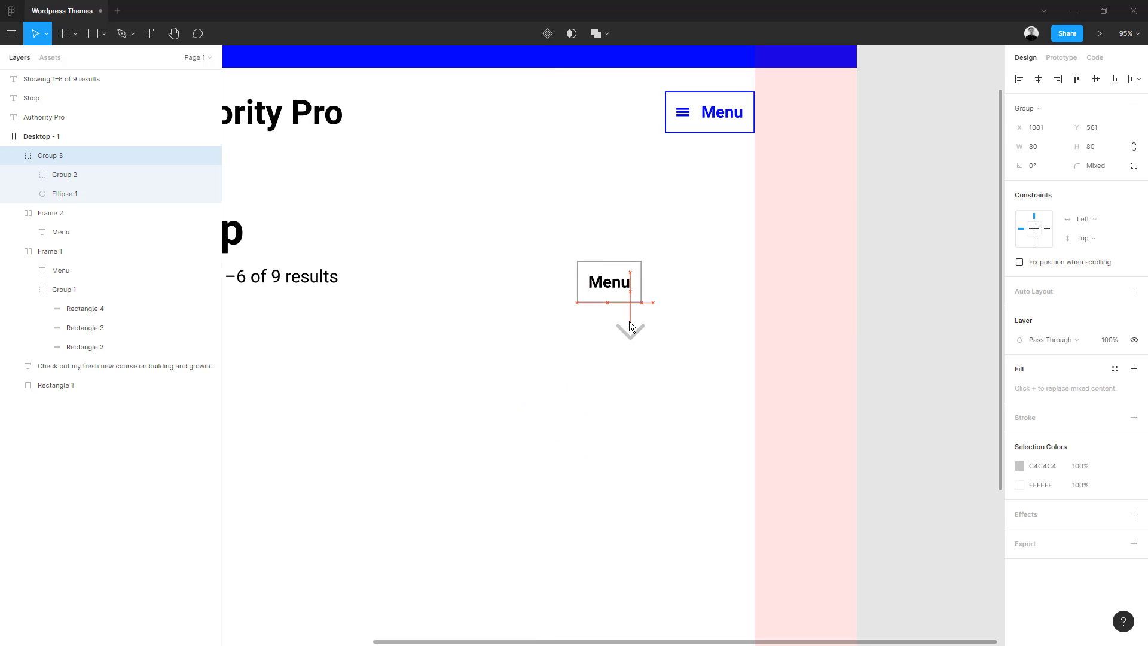
drag(655, 304, 657, 305)
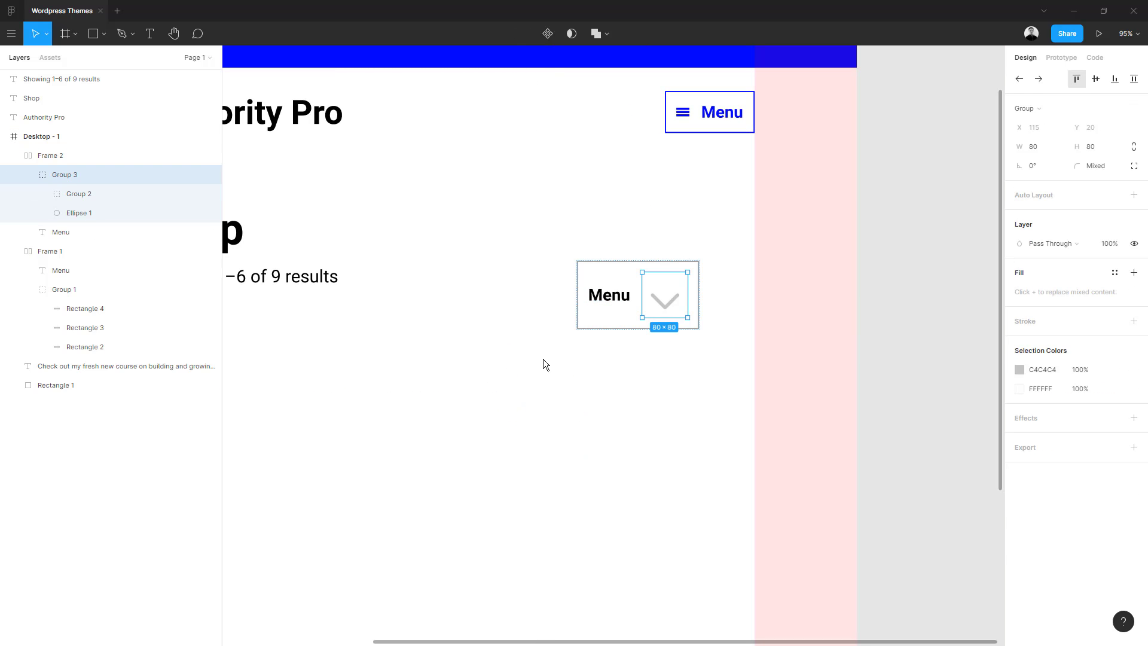
click(592, 402)
click(65, 175)
key(shift+2)
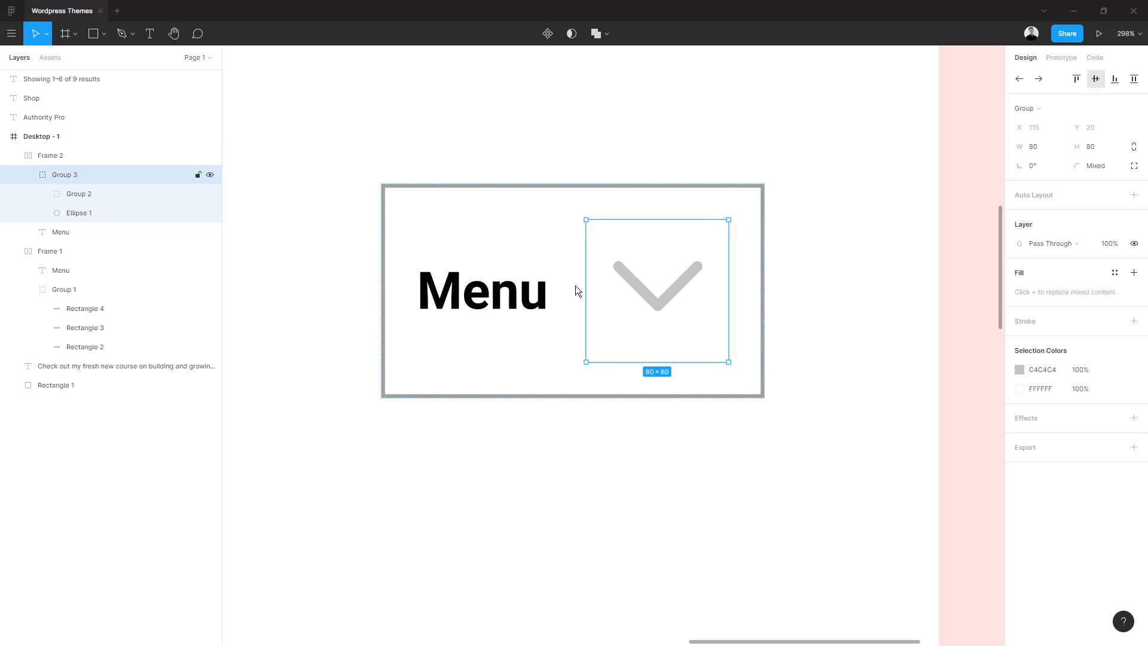
scroll(655, 313, down, 5)
- Slim the lower Menu box's vertical padding
click(617, 368)
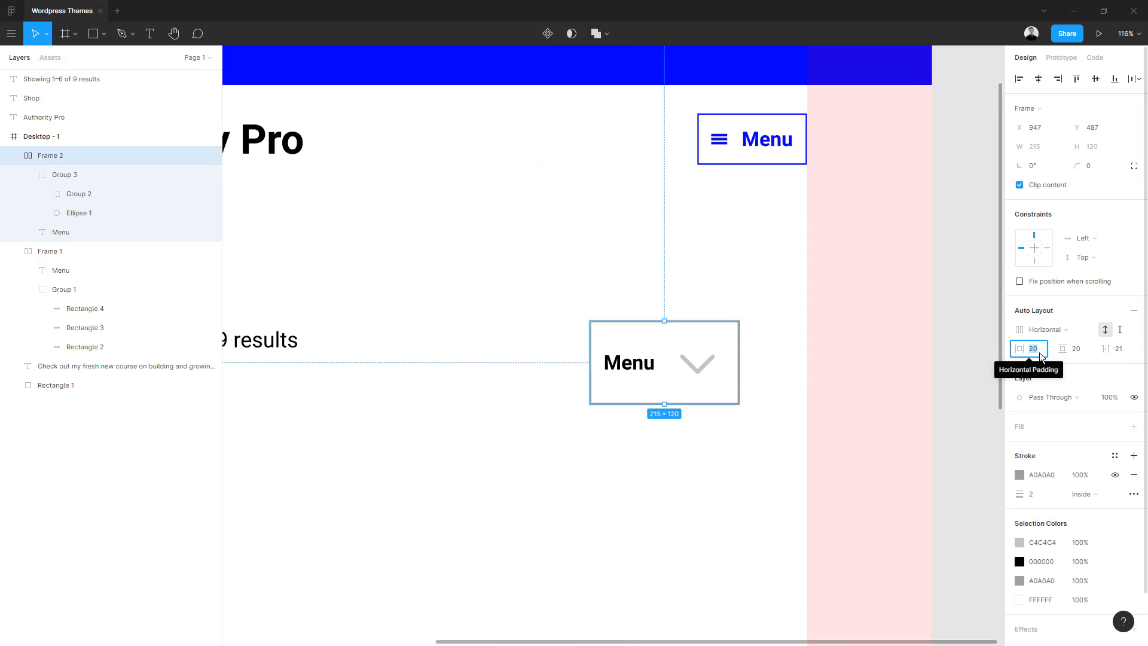
click(1079, 353)
click(702, 462)
click(658, 359)
click(1032, 349)
text(20)
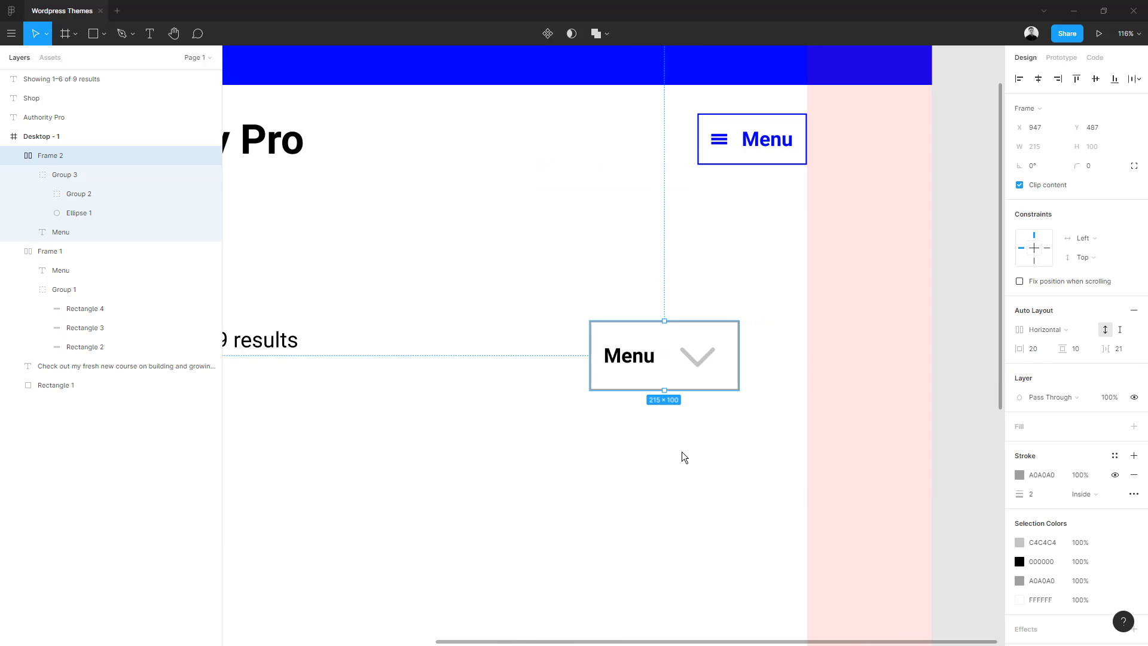
click(682, 451)
double_click(701, 368)
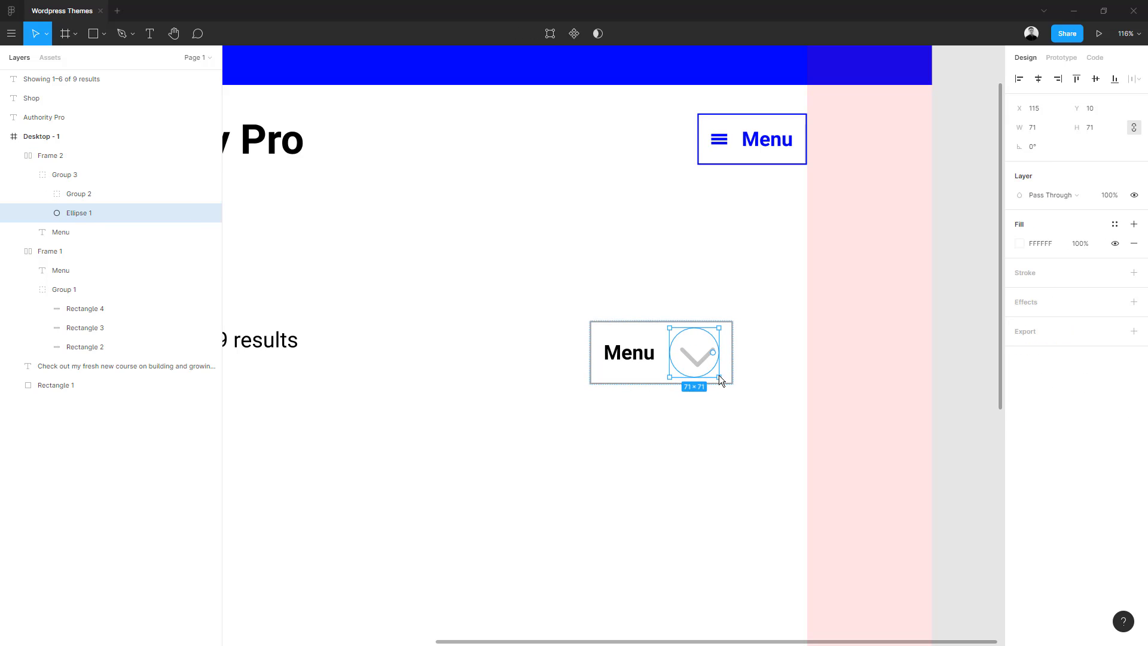
click(670, 424)
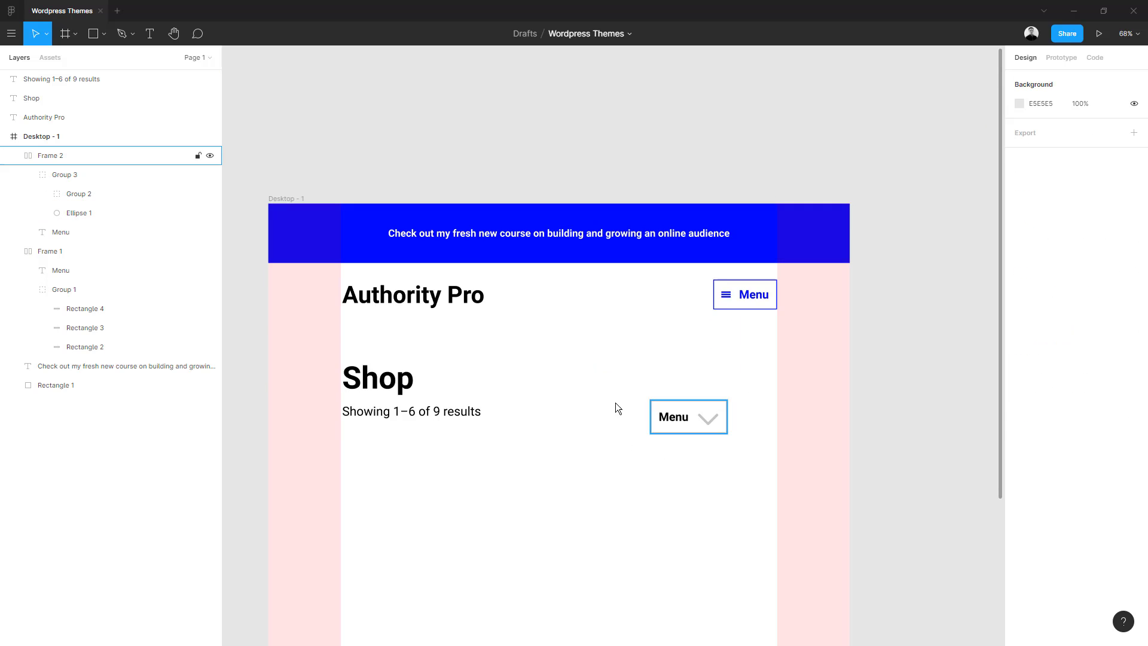
- Shrink the chevron, relabel the box 'Default sorting', and move it right of the results count
ctrl+click(631, 299)
drag(631, 298, 660, 308)
scroll(652, 313, down, 5)
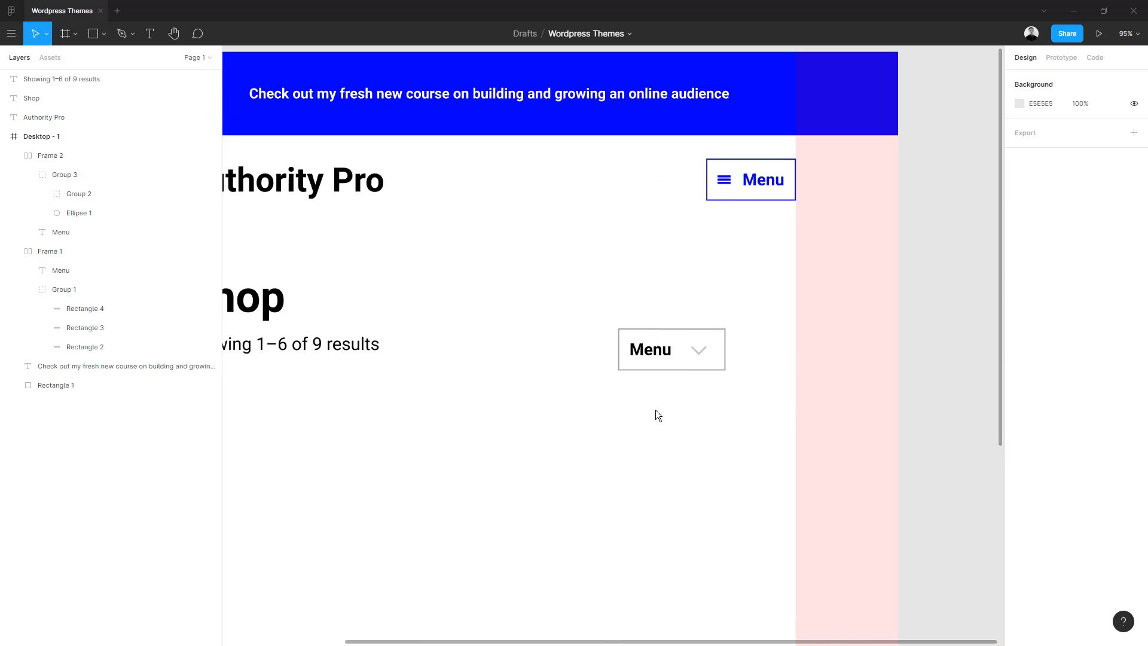
double_click(742, 340)
text(Default sorting)
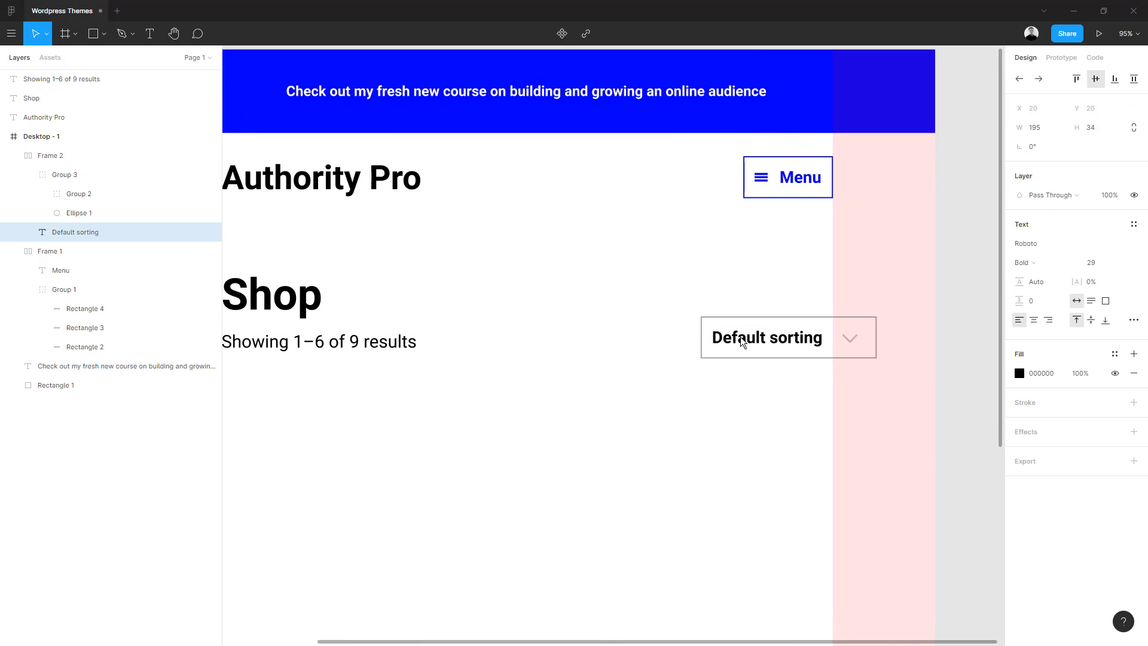
key(Escape)
drag(736, 354, 726, 354)
shift+click(319, 341)
key(shift+1)
click(493, 454)
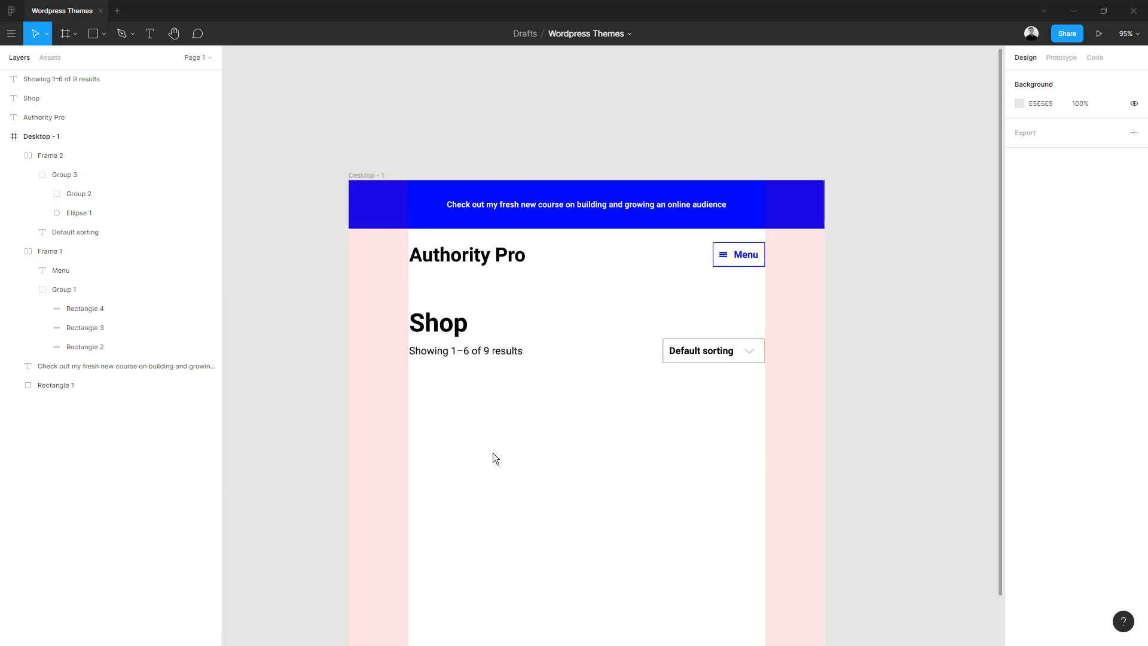
scroll(494, 458, down, 3)
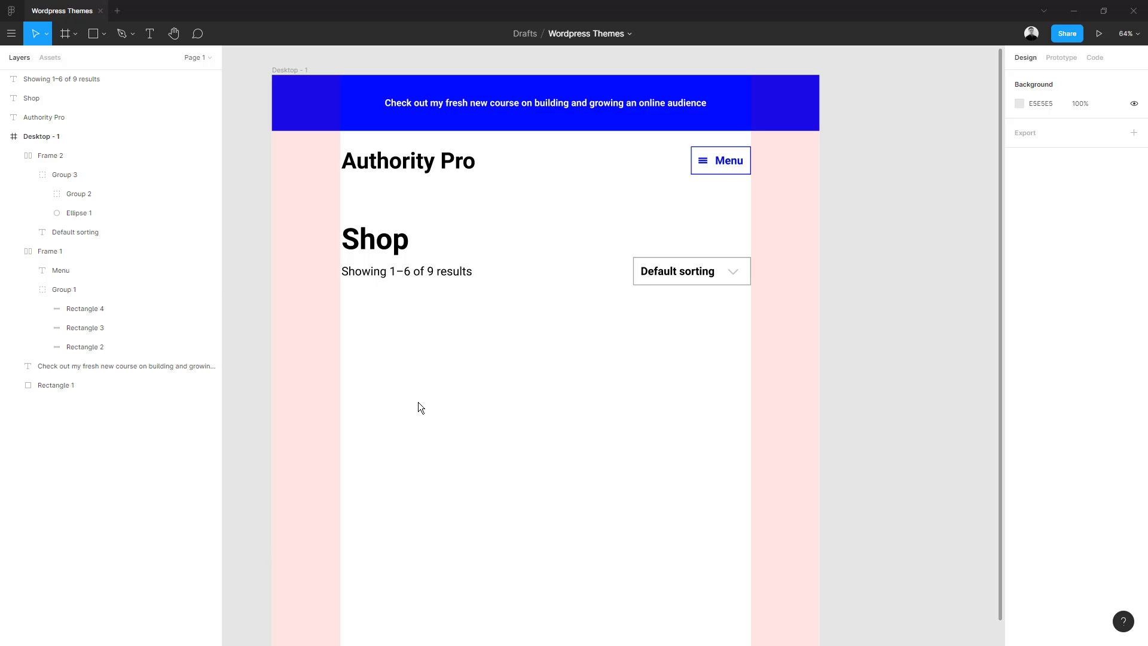
- Paste the stool, box, mug, clock, speaker and T-shirt product images onto the page
key(ctrl+v)
click(670, 458)
key(ctrl+v)
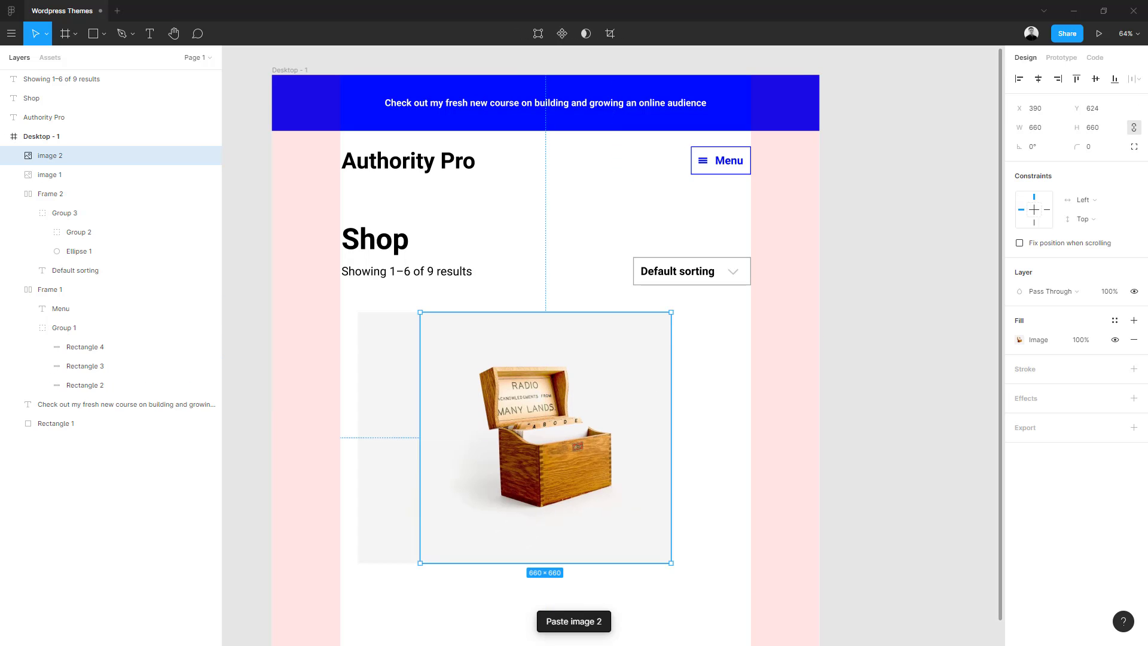
key(ctrl+v)
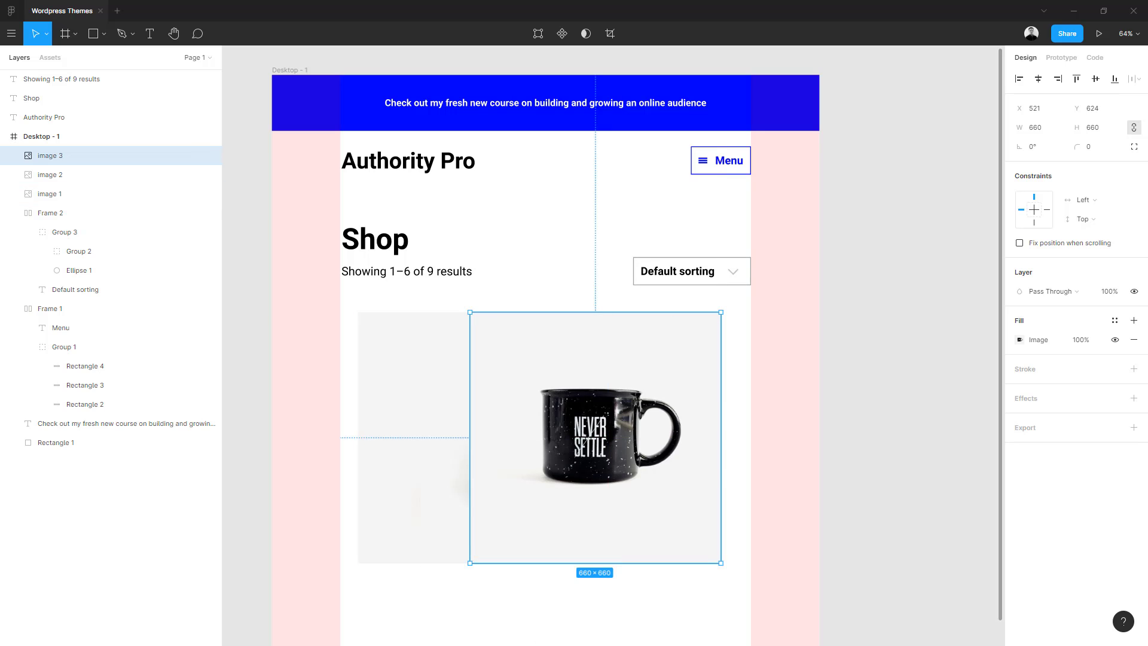
key(ctrl+v)
drag(549, 390, 419, 482)
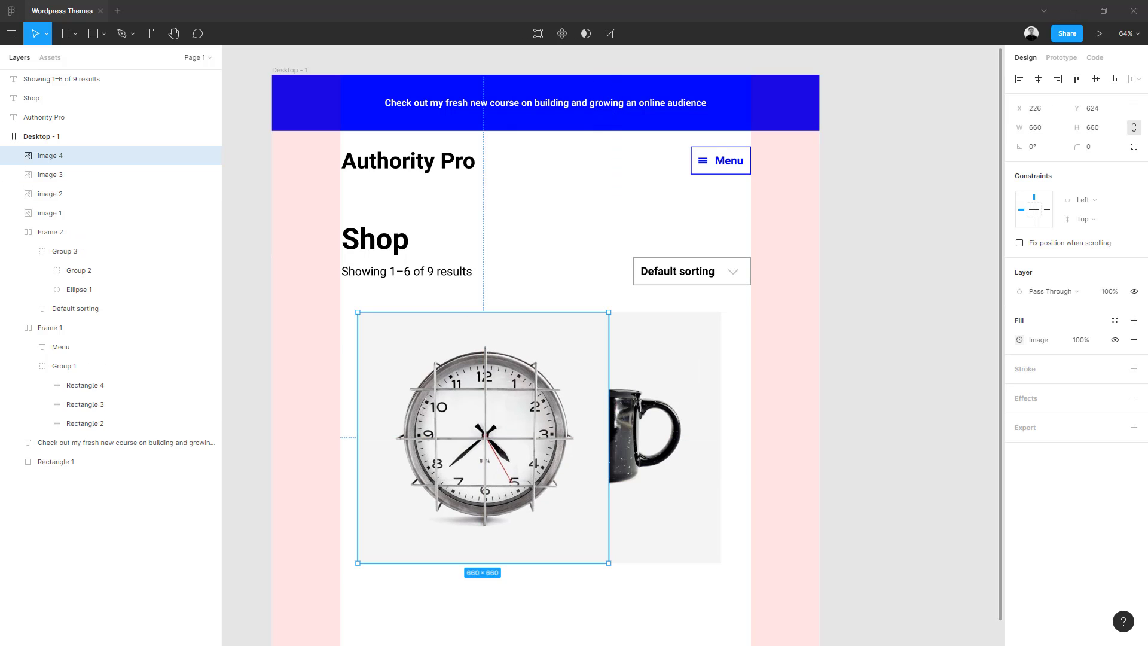
key(ctrl+v)
key(ctrl+v)
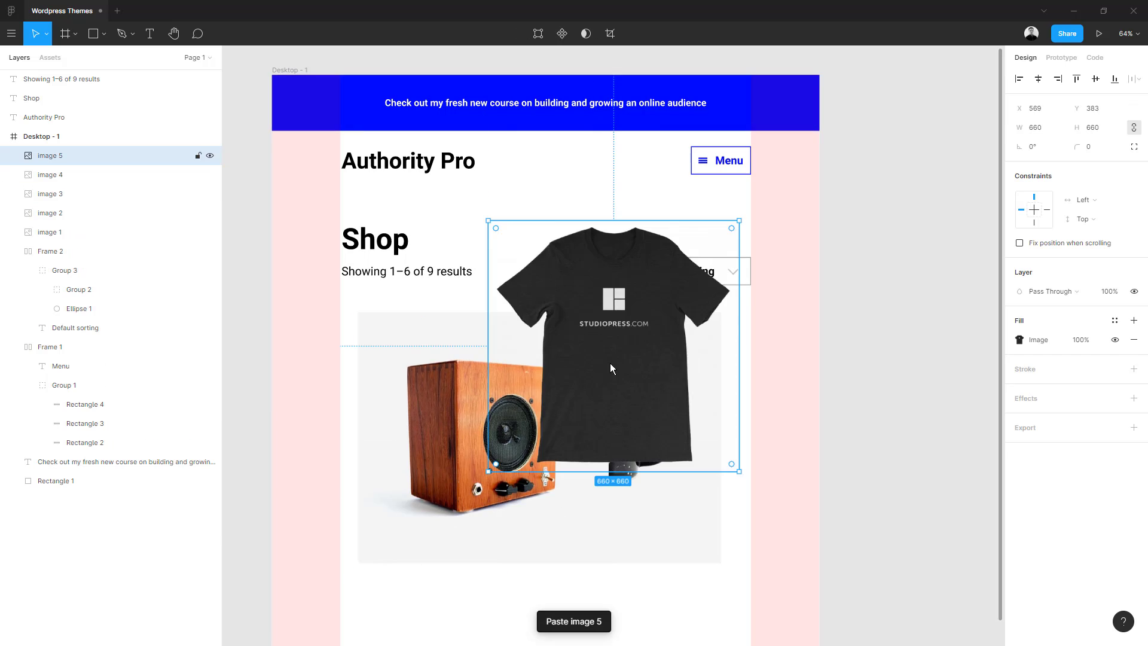
drag(610, 364, 598, 456)
- Shrink the product images and spread them roughly into grid positions
mouse_move(350, 317)
mouse_down()
mouse_move(729, 561)
mouse_move(565, 436)
mouse_move(714, 505)
mouse_up()
scroll(559, 426, up, 1)
drag(418, 383, 528, 492)
drag(419, 407, 353, 515)
drag(518, 369, 673, 363)
click(407, 431)
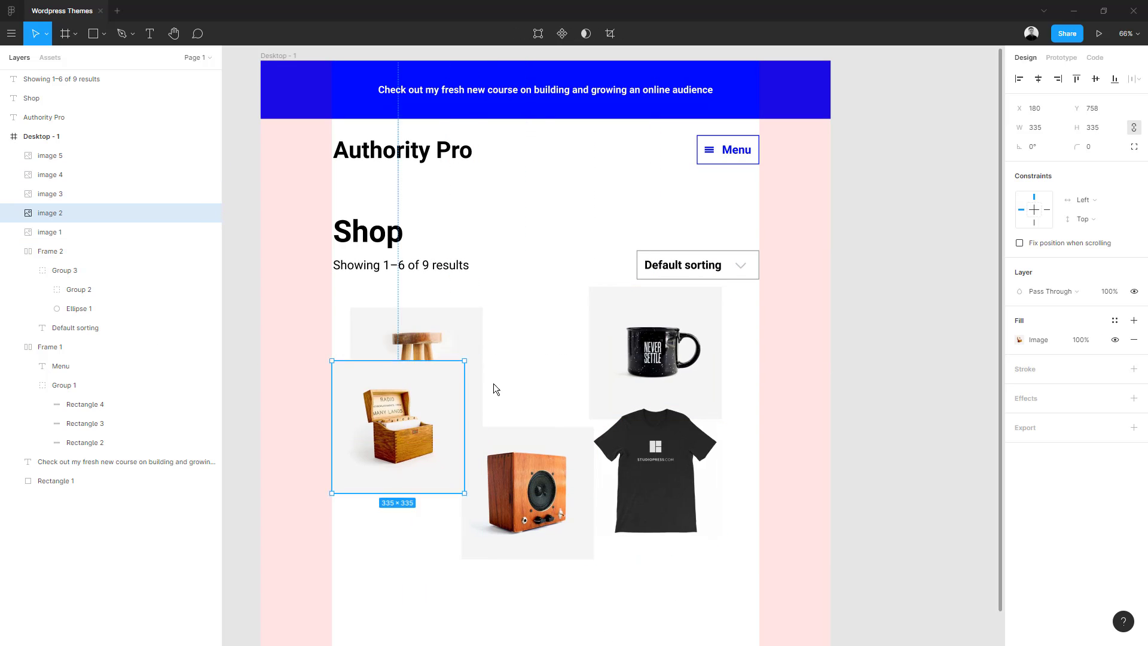
drag(407, 431, 553, 352)
drag(527, 497, 577, 487)
drag(652, 353, 694, 395)
drag(536, 368, 554, 368)
- Add a resized clock image below the stool and line all six images into a 3×2 grid
key(ctrl+v)
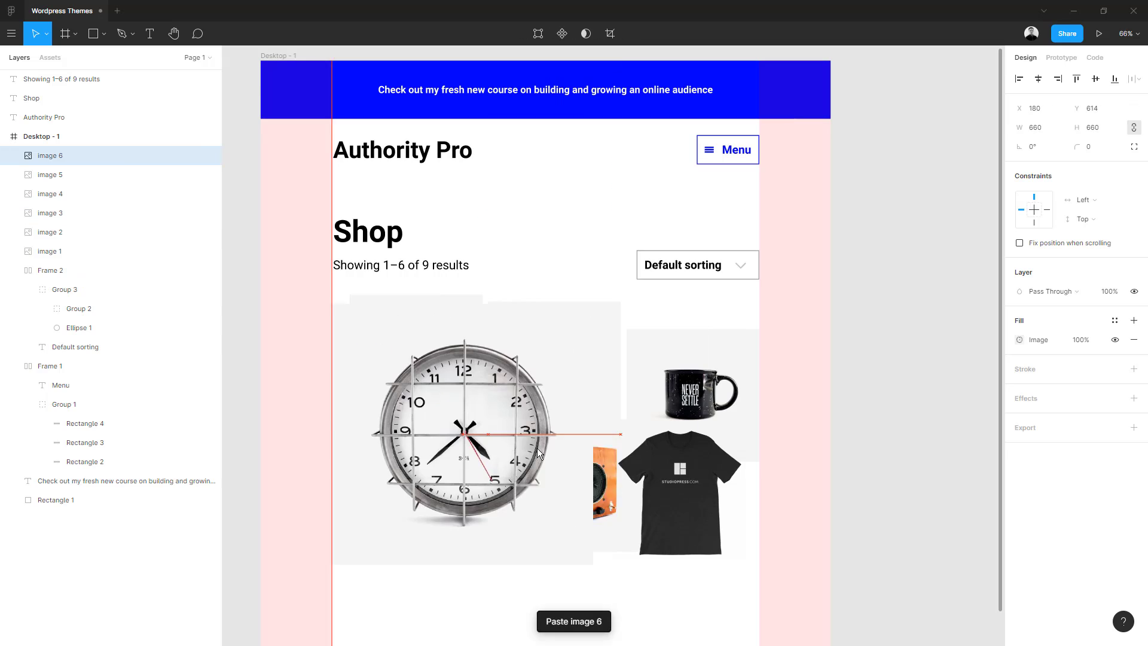
mouse_move(615, 560)
mouse_down()
mouse_move(486, 410)
mouse_move(482, 425)
mouse_up()
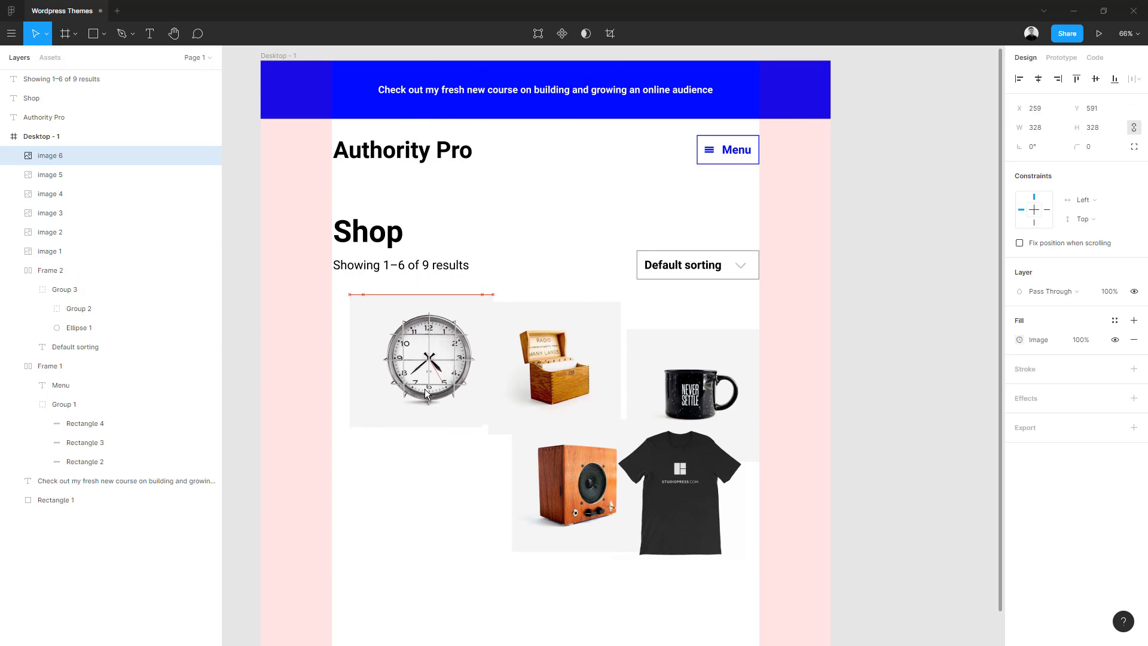
drag(419, 359, 415, 499)
shift+click(419, 377)
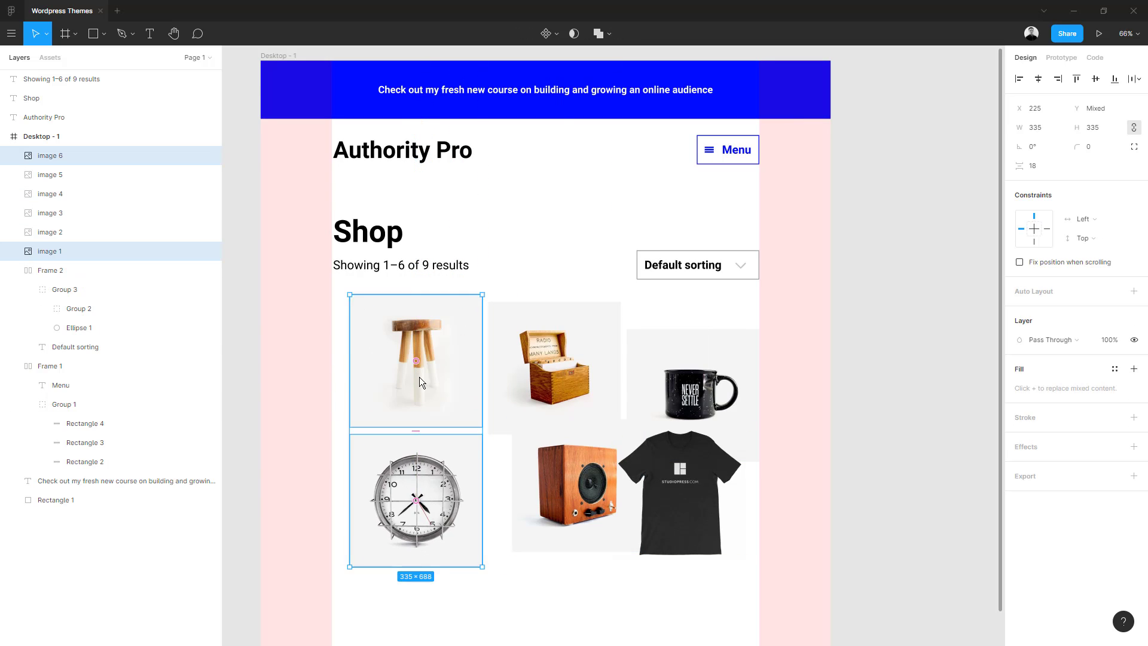
drag(419, 377, 401, 388)
drag(562, 490, 529, 511)
drag(557, 365, 546, 369)
drag(647, 390, 647, 368)
drag(673, 461, 684, 479)
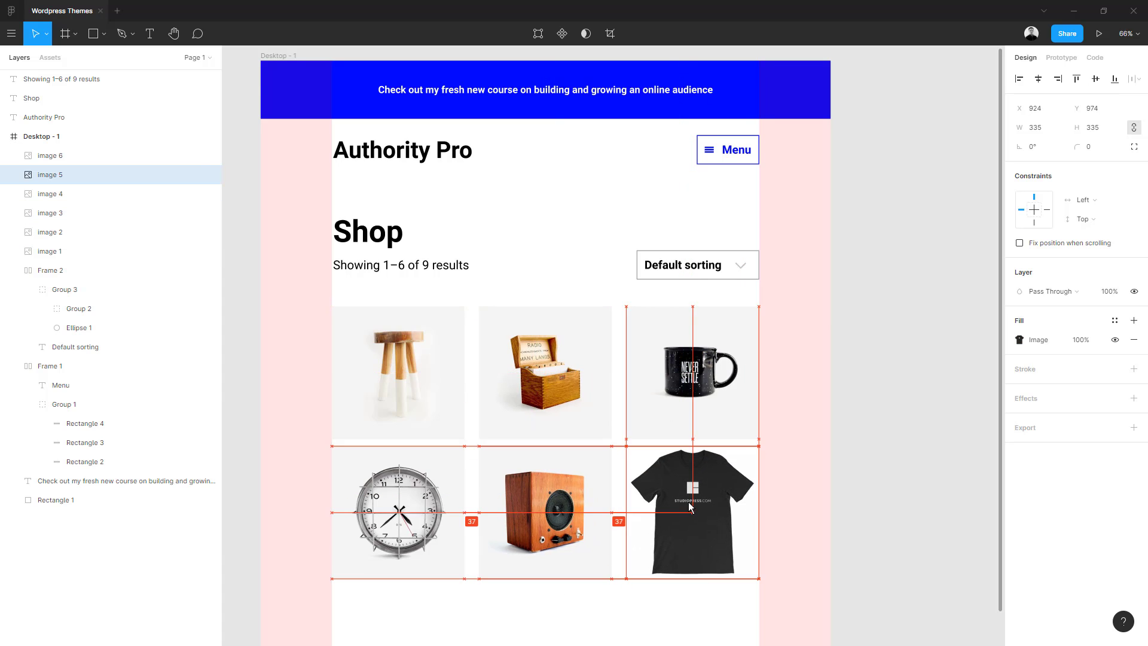
click(564, 285)
- Make the page frame taller and push the second image row further down
scroll(535, 298, down, 1)
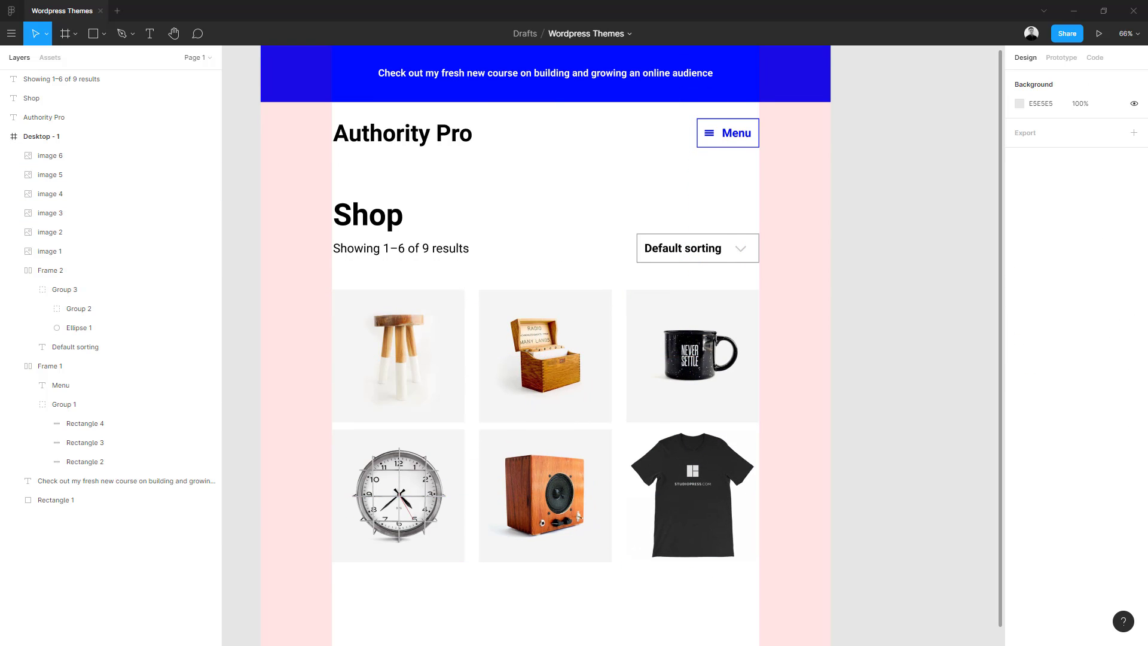
scroll(672, 548, down, 4)
ctrl+scroll(458, 605, down, 2)
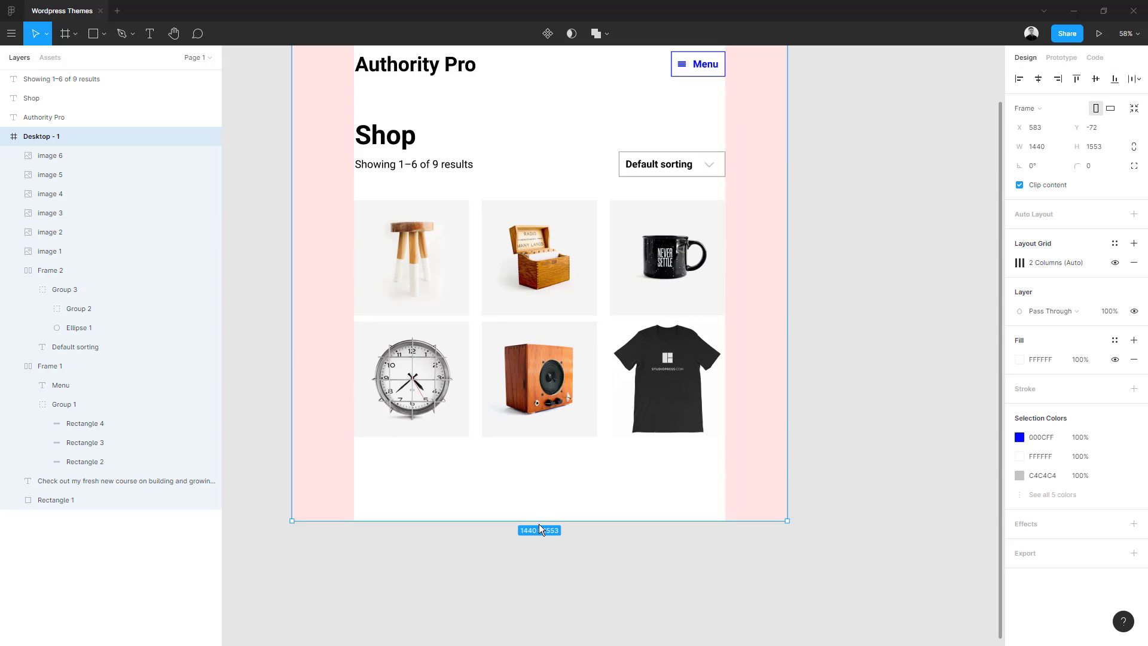
drag(458, 605, 665, 447)
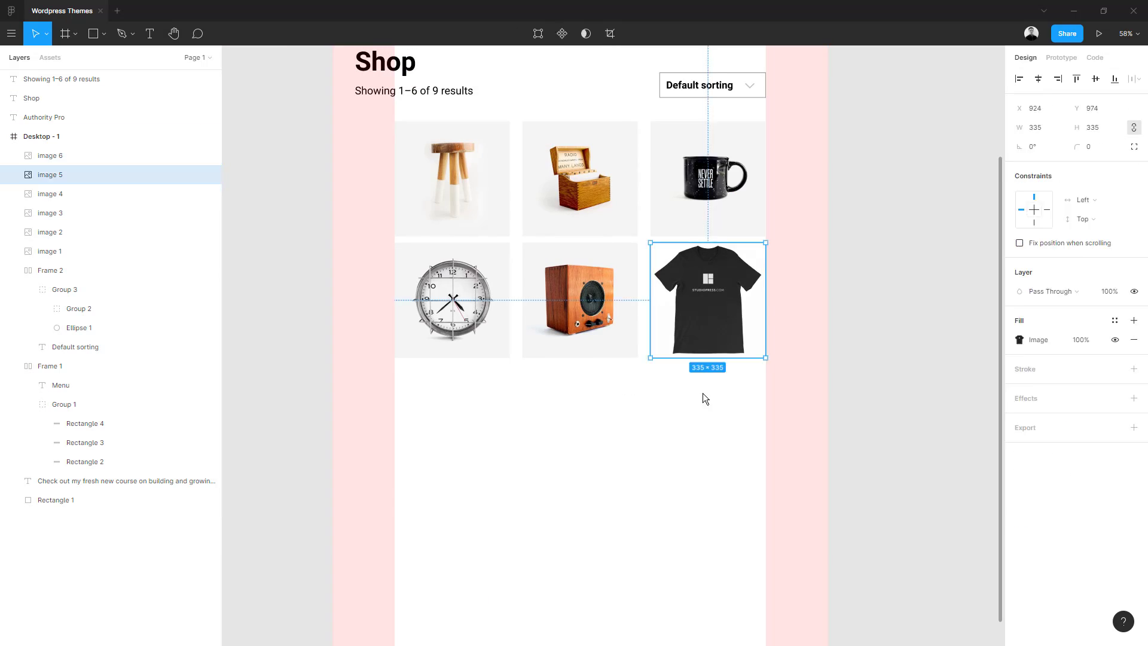
scroll(478, 359, up, 1)
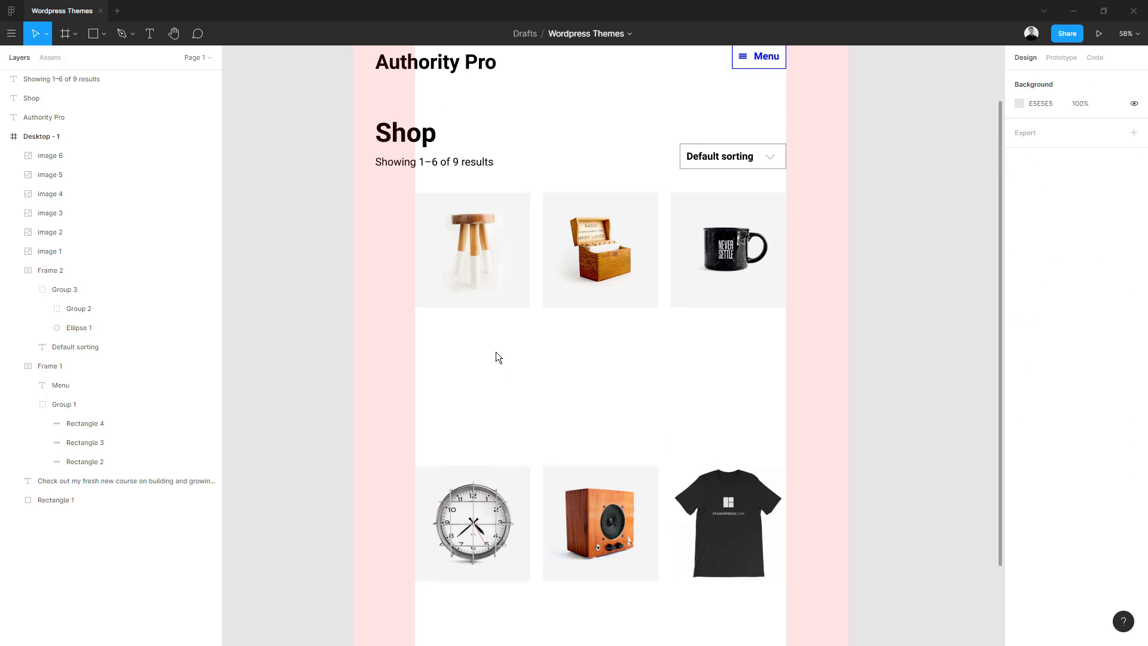
scroll(472, 287, up, 2)
scroll(455, 228, right, 1)
scroll(461, 233, up, 1)
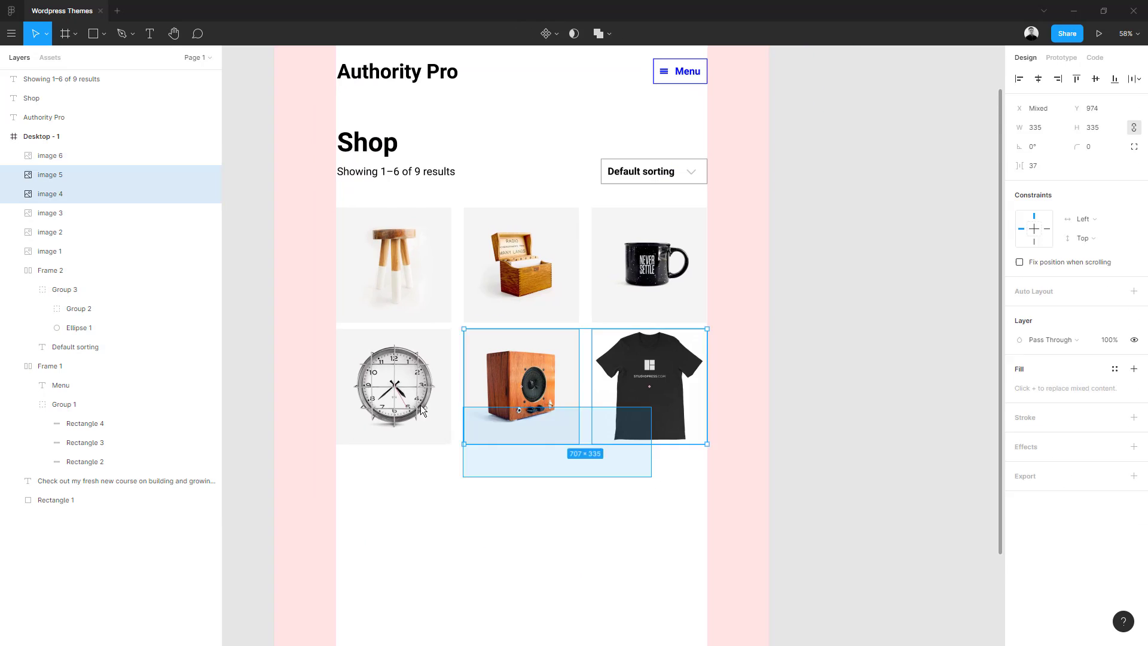
- Copy the results text under the stool, bold it, and make it read 'Dipped Tripod Stool'
drag(388, 128, 393, 357)
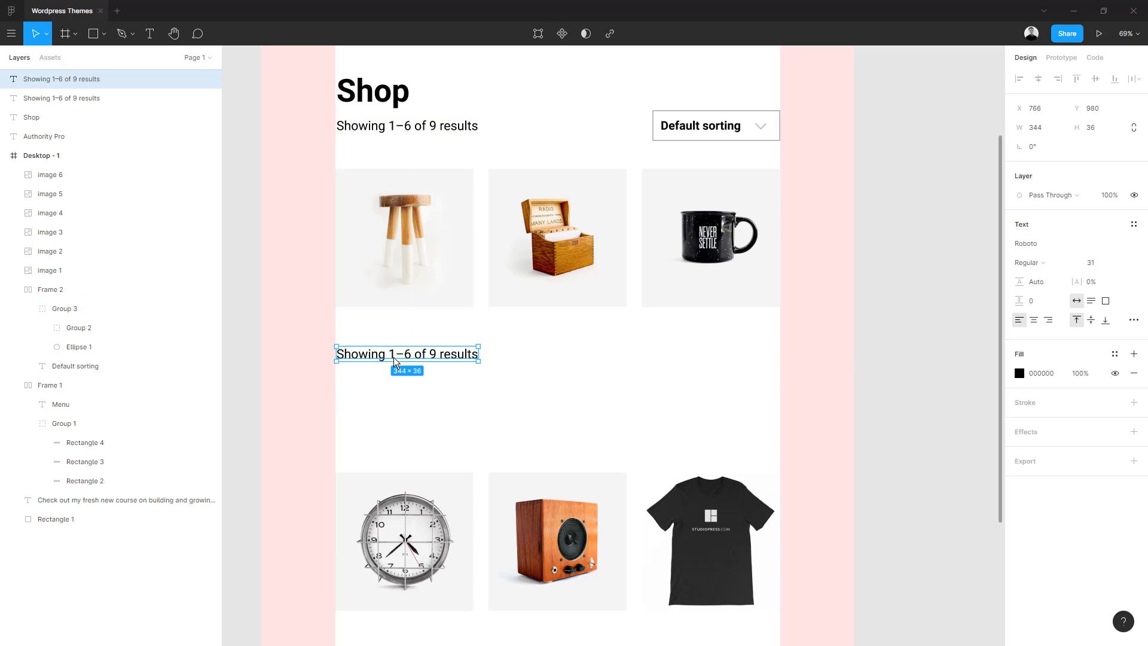
key(ctrl+b)
key(Return)
text(Dipped Tripod Stool)
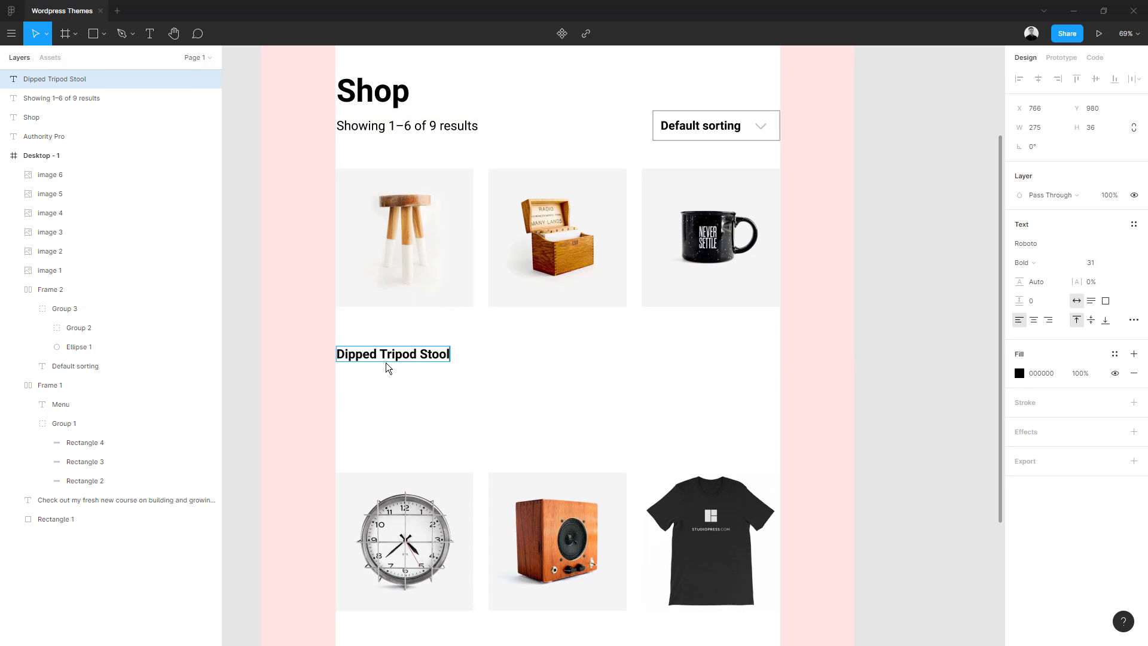
- Add price text with a struck-through $49.95 and a $35.00 in the banner's blue
drag(389, 357, 389, 392)
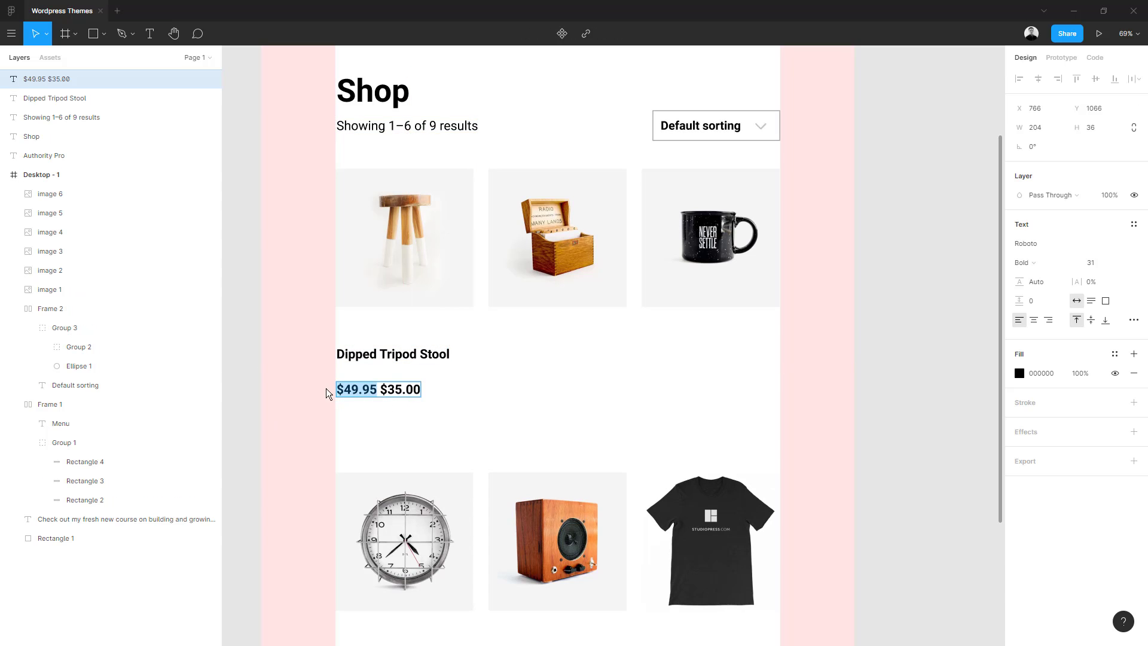
click(1134, 319)
click(991, 445)
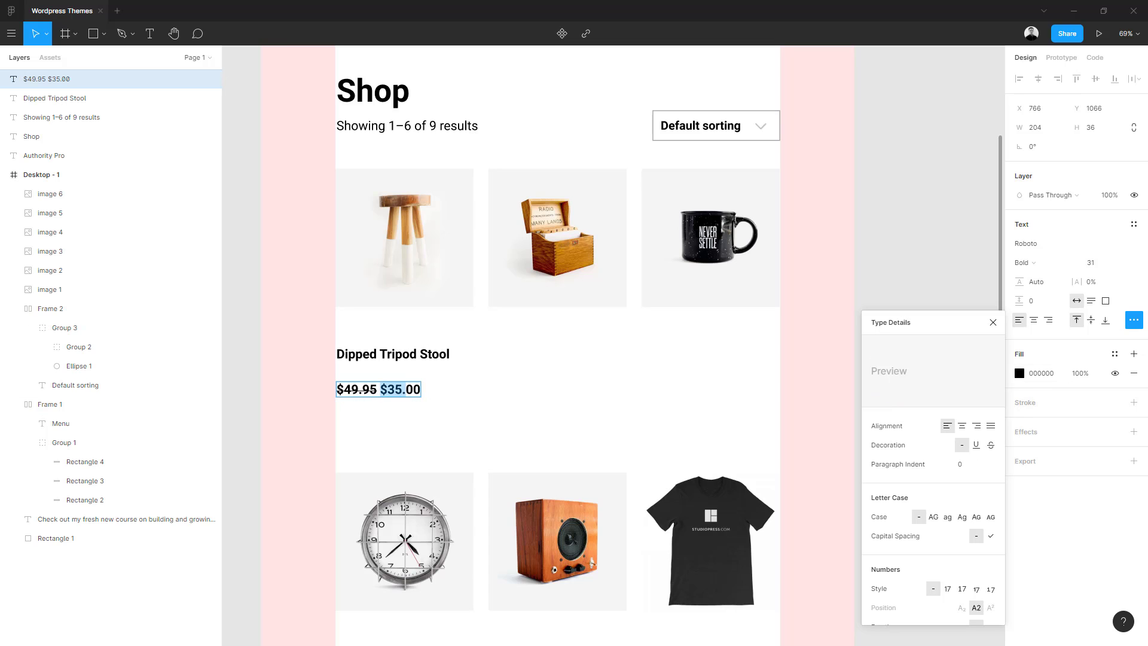
scroll(441, 395, up, 5)
click(1020, 374)
click(879, 511)
click(465, 220)
click(378, 376)
- Move the stool's title and prices up beneath it and copy them under the box
scroll(378, 375, down, 5)
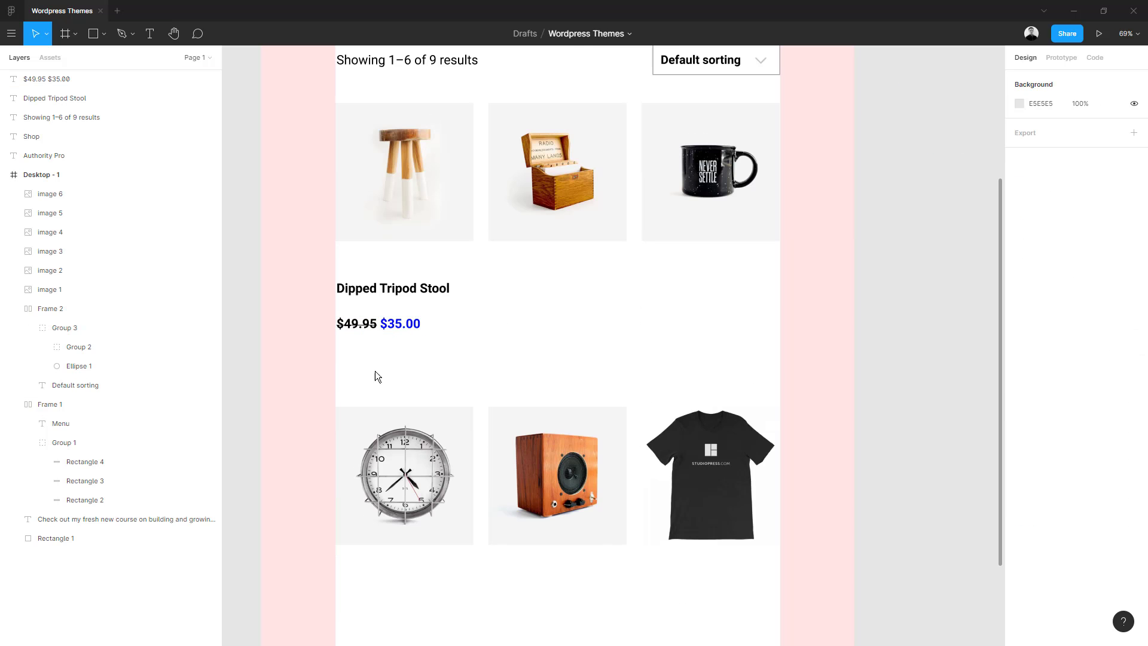
drag(378, 326, 378, 310)
click(366, 271)
scroll(366, 272, up, 1)
drag(381, 353, 384, 323)
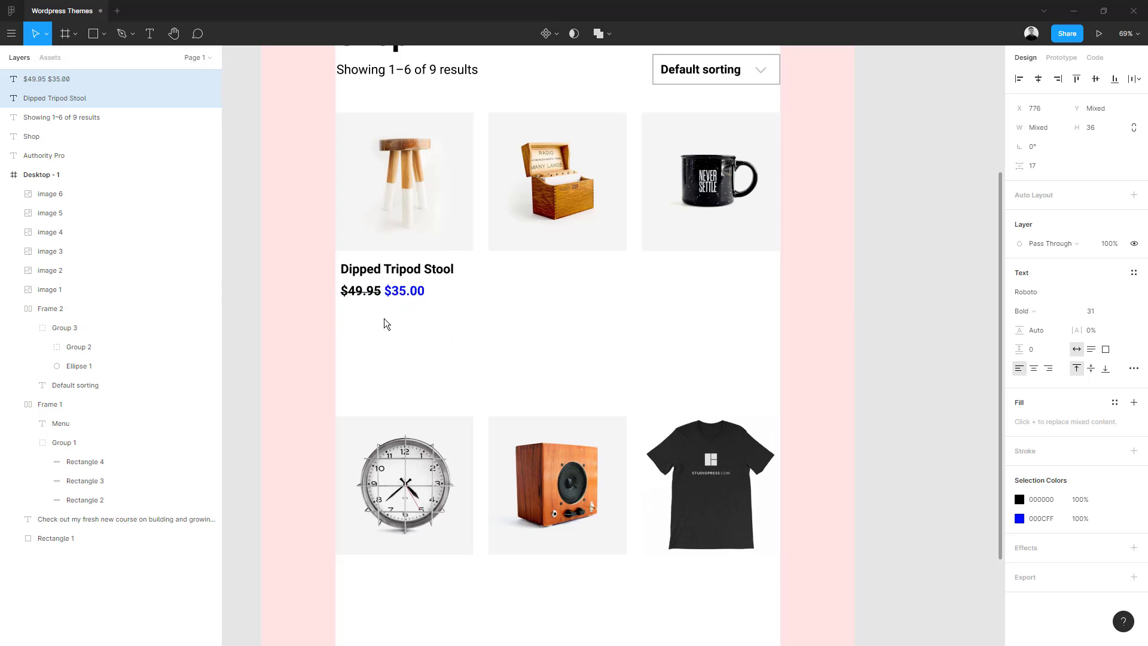
scroll(526, 359, up, 1)
mouse_move(525, 359)
mouse_down()
mouse_move(341, 299)
mouse_move(517, 307)
mouse_up()
scroll(512, 305, up, 1)
click(512, 357)
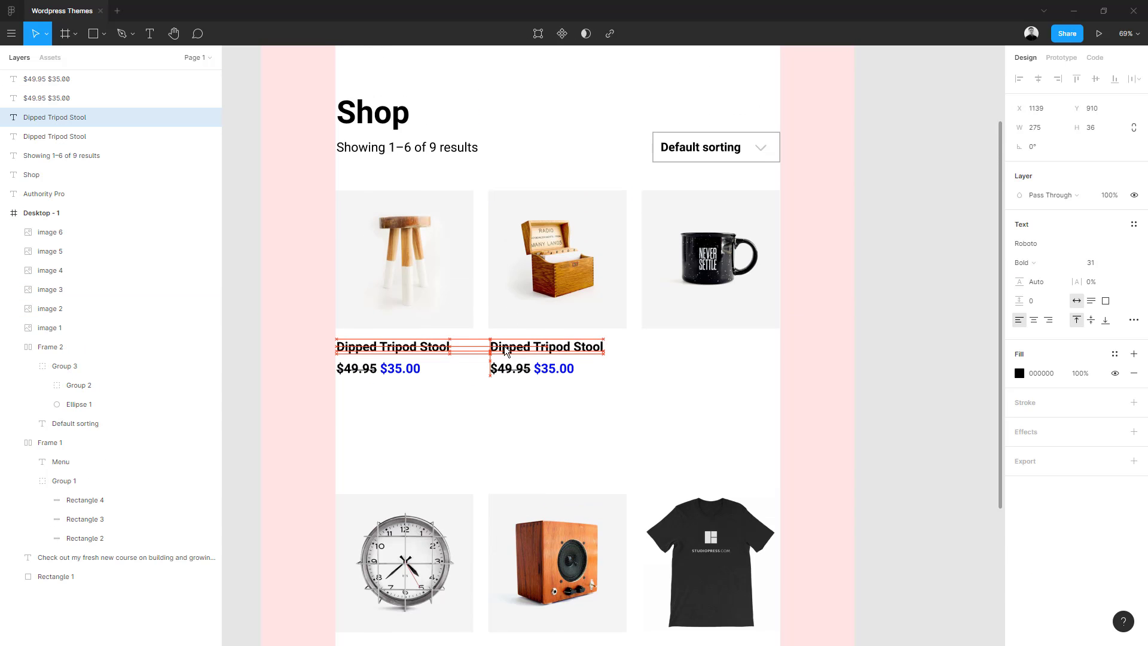
click(495, 398)
- Make the stool card a component and place a new instance from the Assets list
drag(402, 421, 382, 299)
click(560, 37)
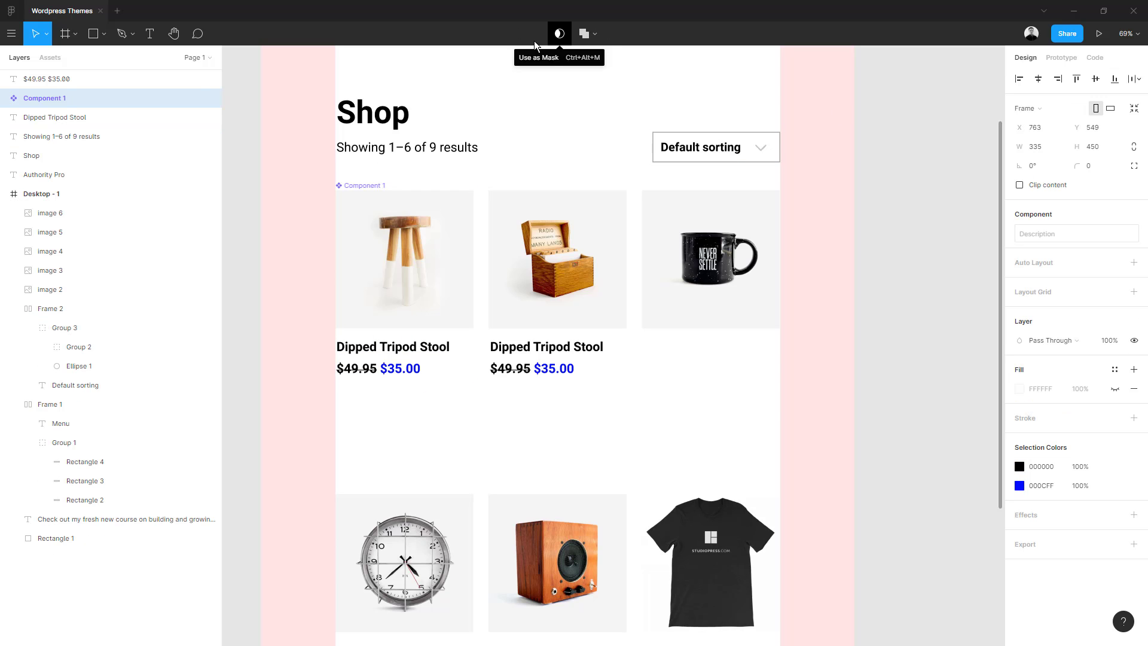
click(50, 58)
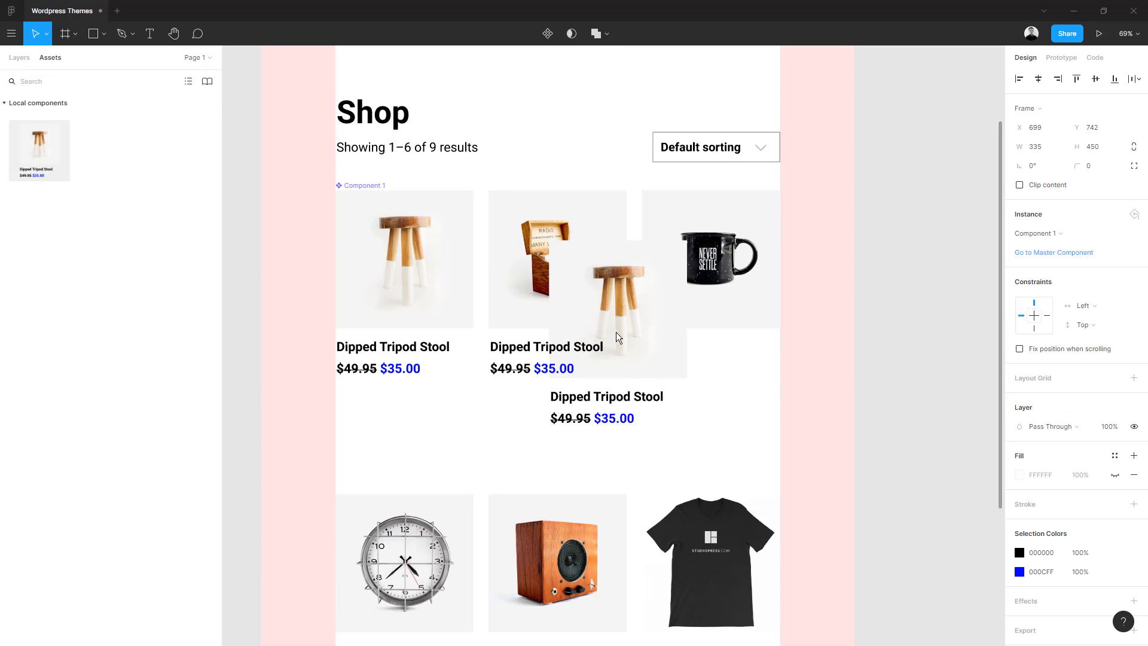
drag(30, 163, 625, 335)
- Swap the box image into the second card and retitle it 'Index Card Catalog'
double_click(611, 295)
drag(611, 295, 717, 385)
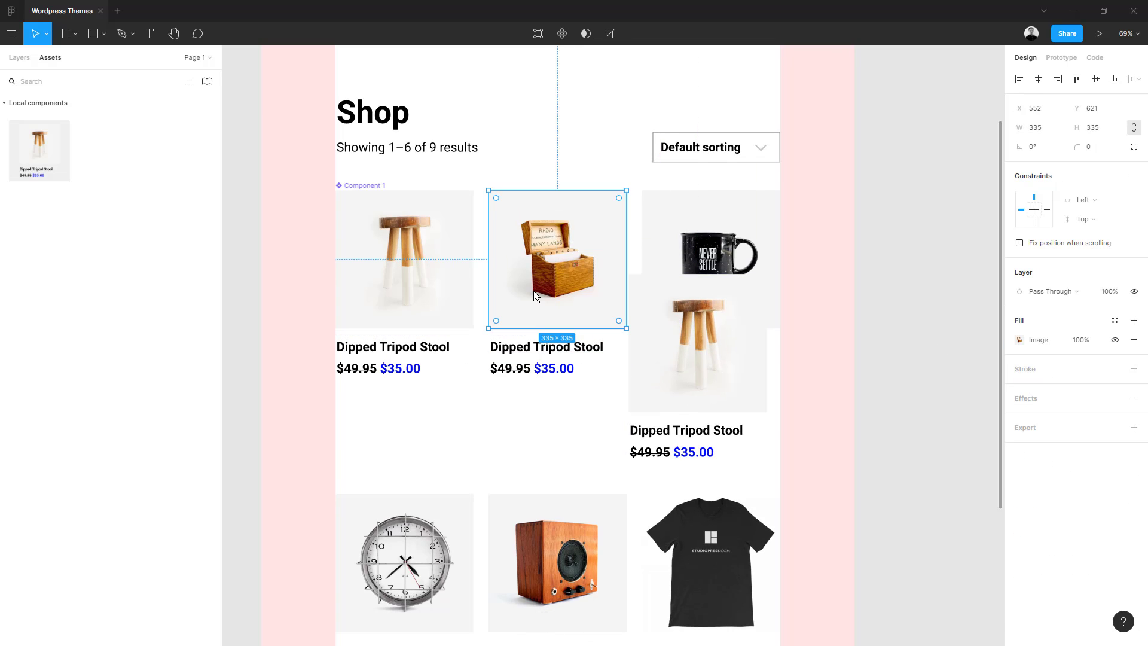
click(551, 236)
key(Escape)
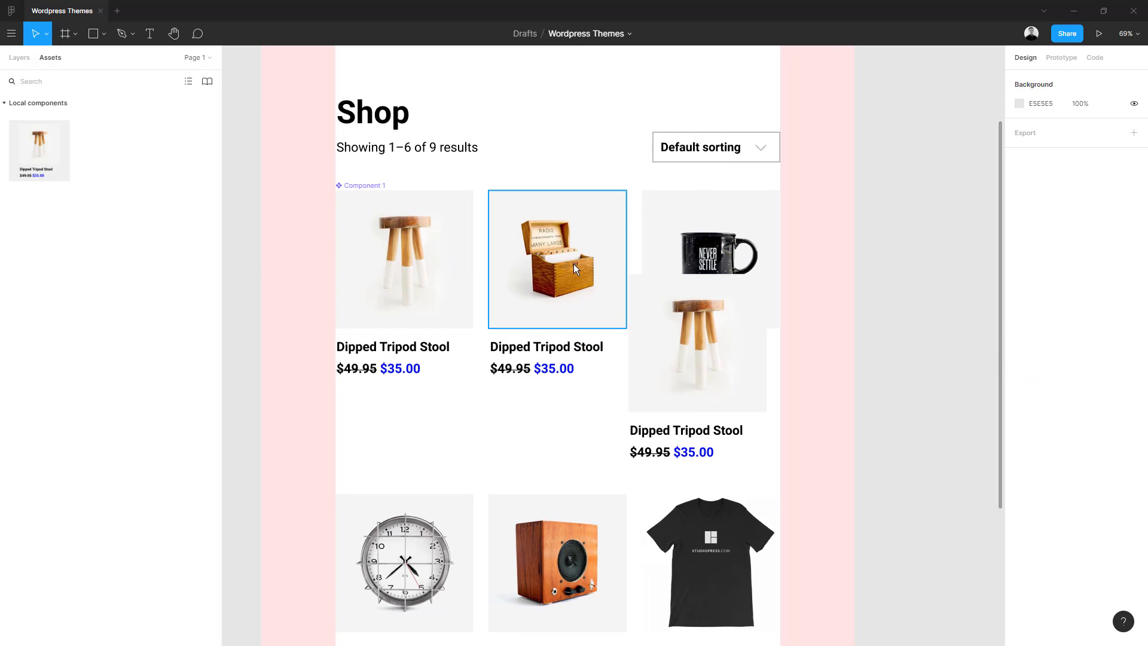
double_click(389, 369)
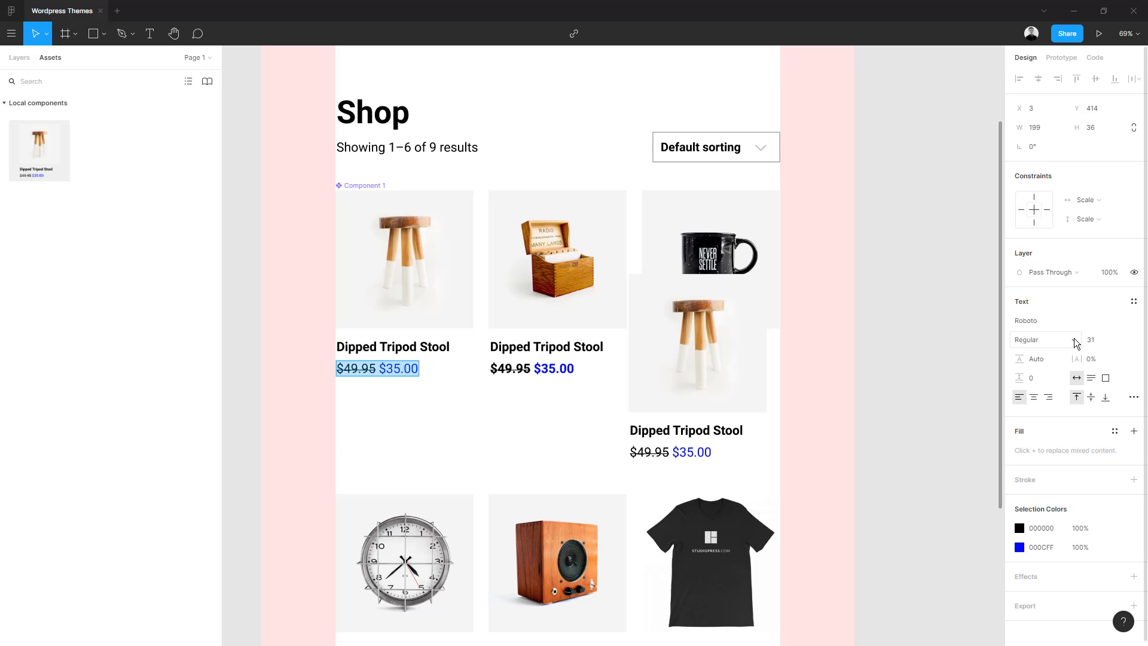
click(548, 279)
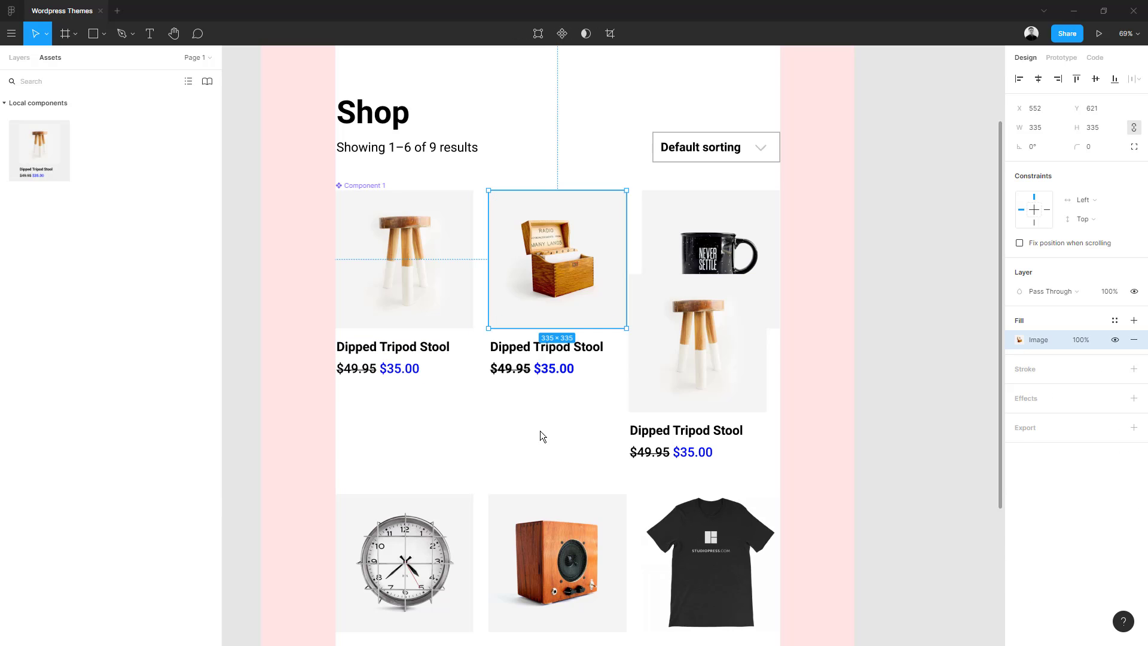
mouse_move(547, 291)
mouse_down()
mouse_move(511, 296)
mouse_move(538, 285)
mouse_up()
double_click(501, 369)
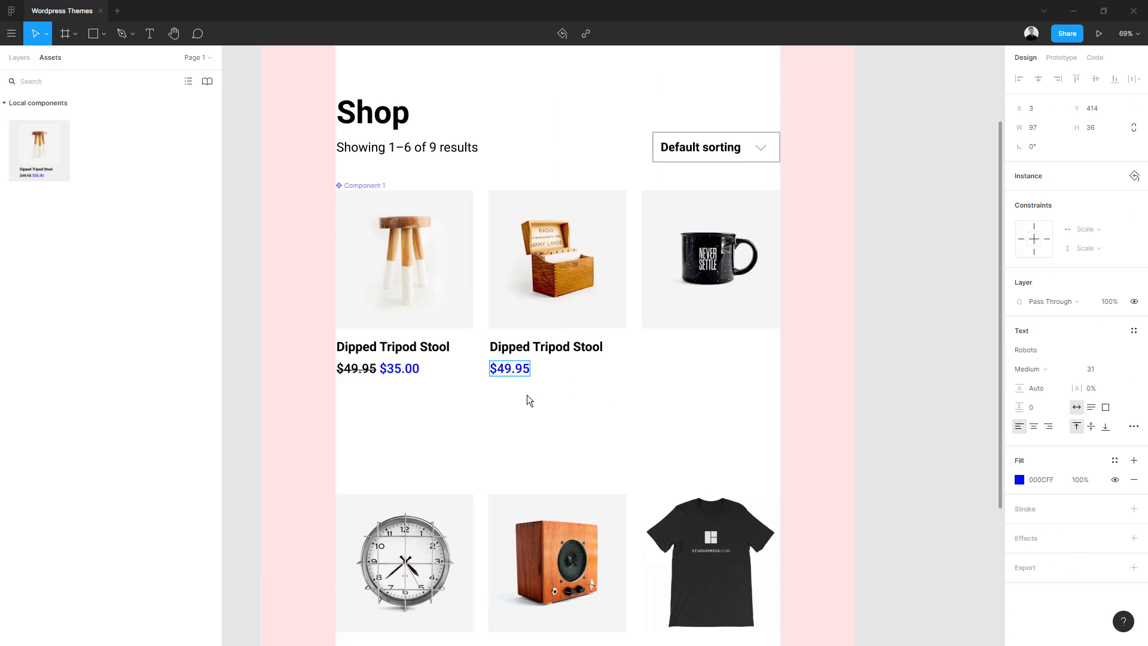
double_click(541, 350)
text(Index Card Catalog)
key(Escape)
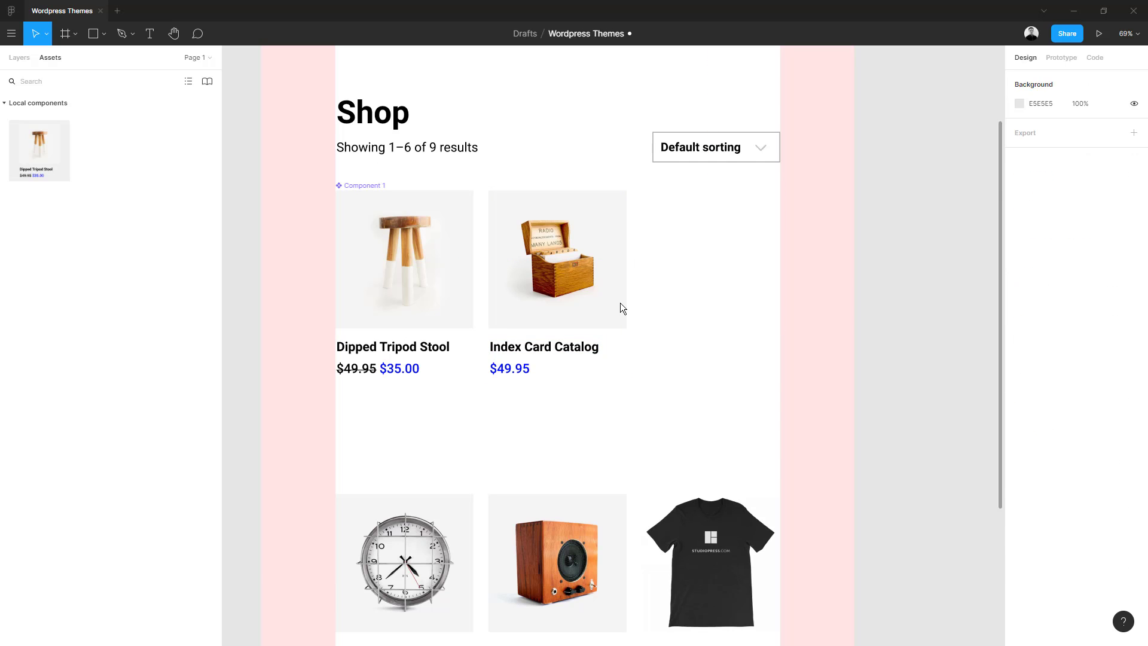
- Add a third card instance, swap in the mug image, and delete the leftover mug
drag(620, 303, 908, 300)
scroll(908, 300, right, 3)
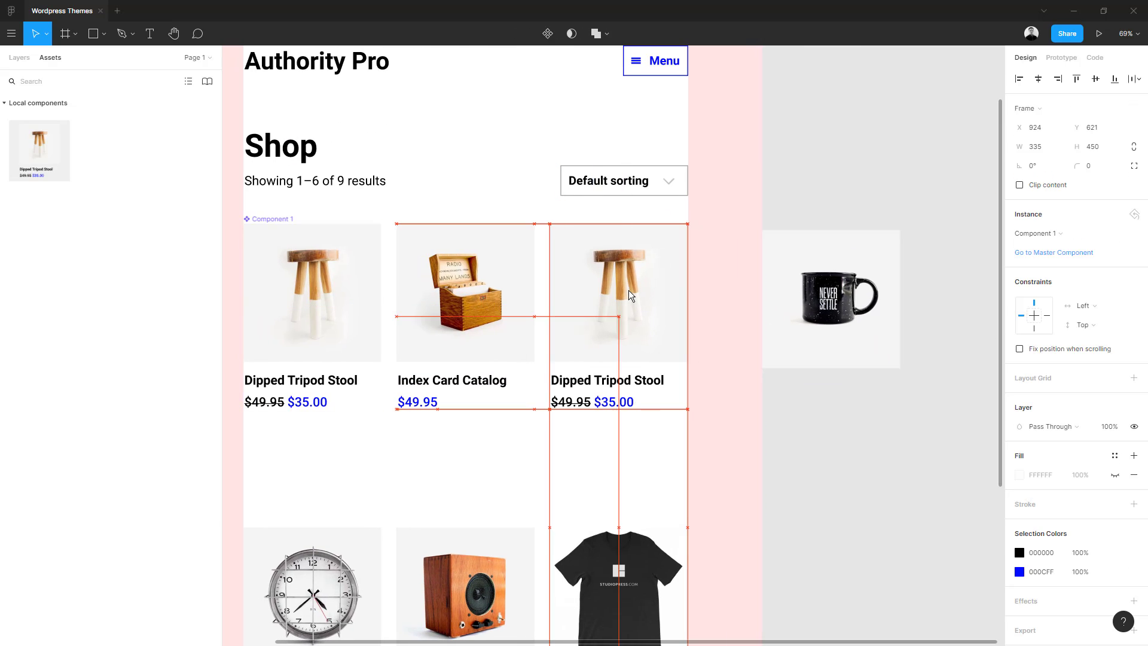
click(831, 299)
key(ctrl+alt+c)
ctrl+click(619, 294)
key(ctrl+alt+v)
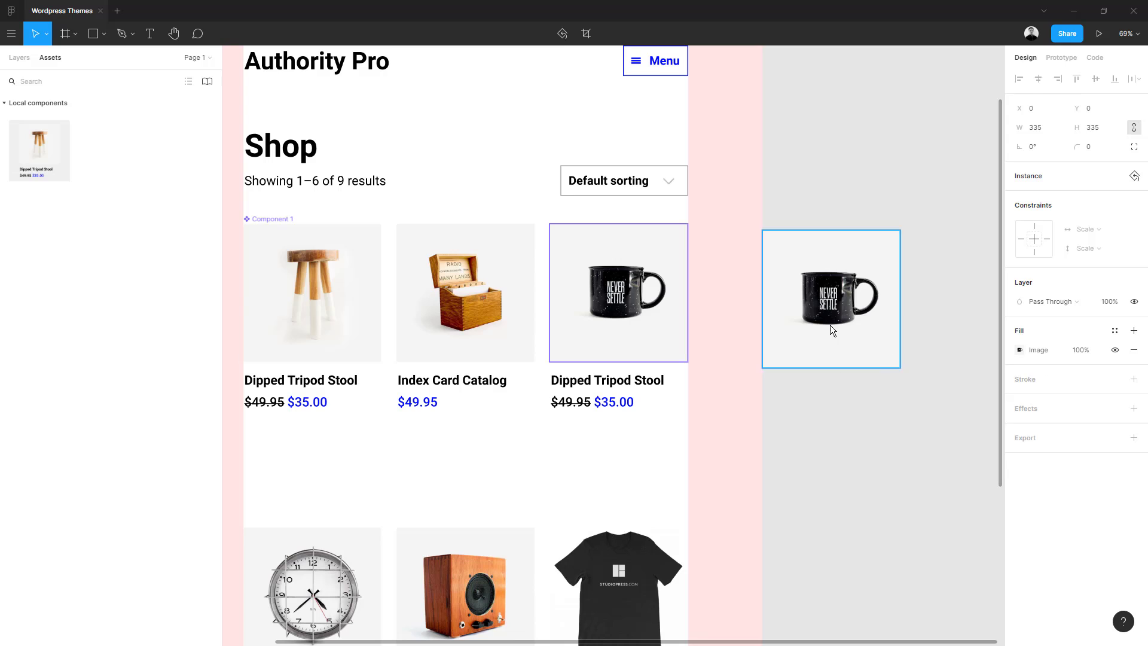
click(832, 327)
key(Delete)
- Retitle the third card 'Never Settle Mug' and price it $49.95
double_click(571, 382)
text(Never Settle Mug)
key(Escape)
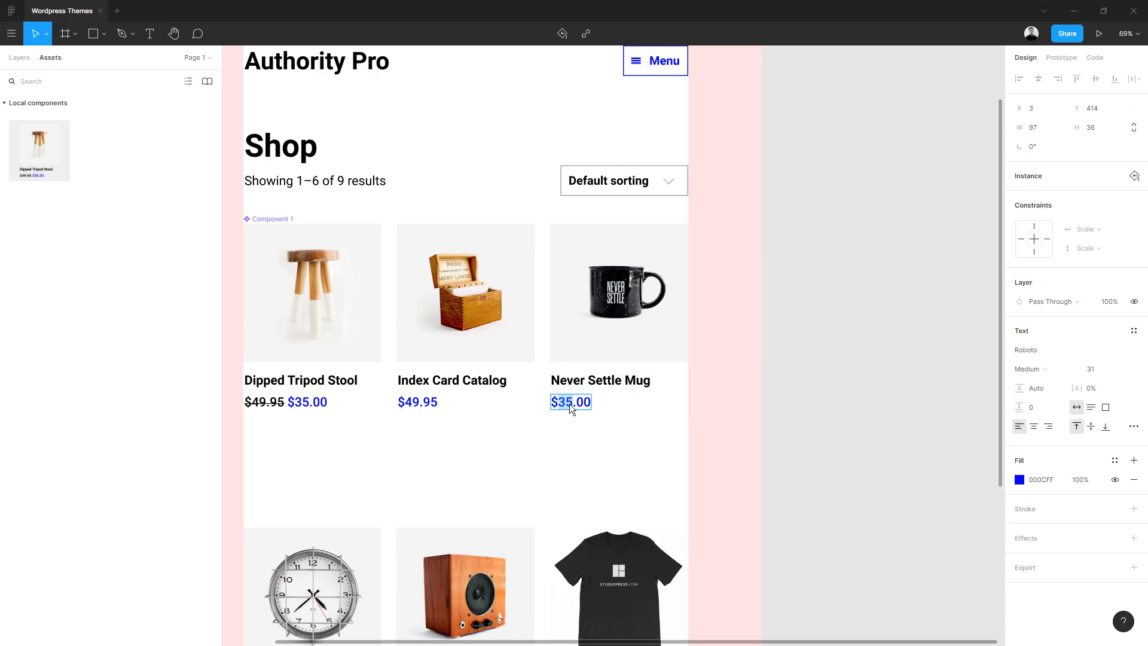
text(49.95)
key(Escape)
key(Escape)
scroll(587, 393, down, 3)
scroll(329, 375, left, 2)
click(344, 251)
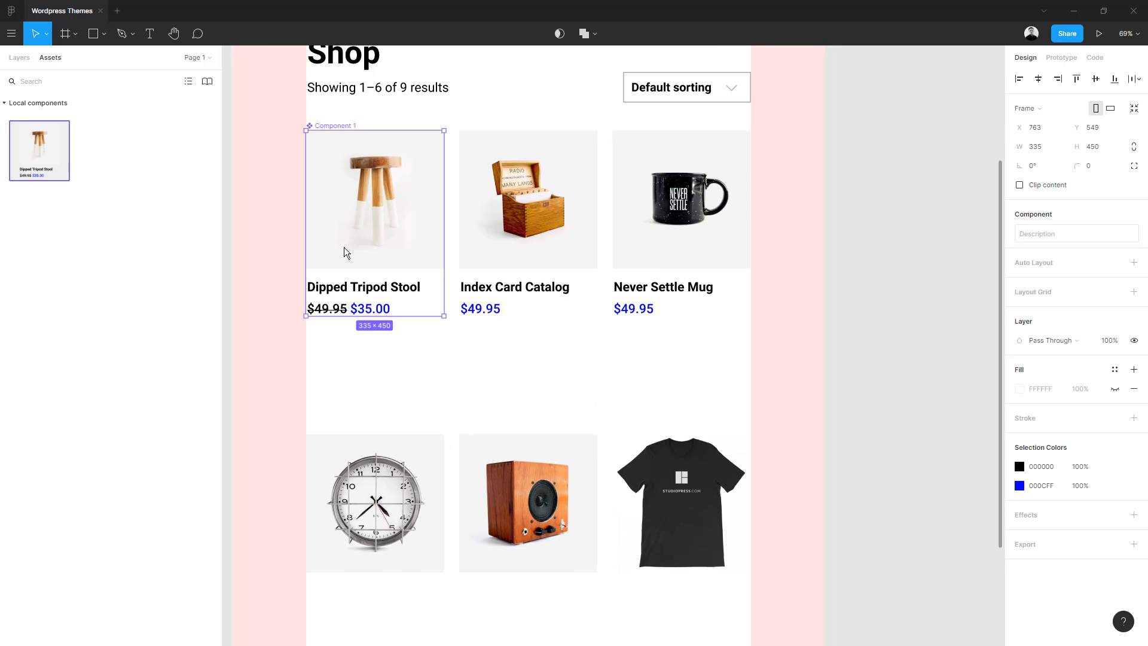
click(19, 57)
scroll(526, 299, up, 3)
- Copy the Menu button into the stool component, remove its hamburger icon, and label it 'Add to cart'
mouse_move(698, 159)
mouse_down()
mouse_move(407, 577)
mouse_move(334, 517)
mouse_move(344, 532)
mouse_up()
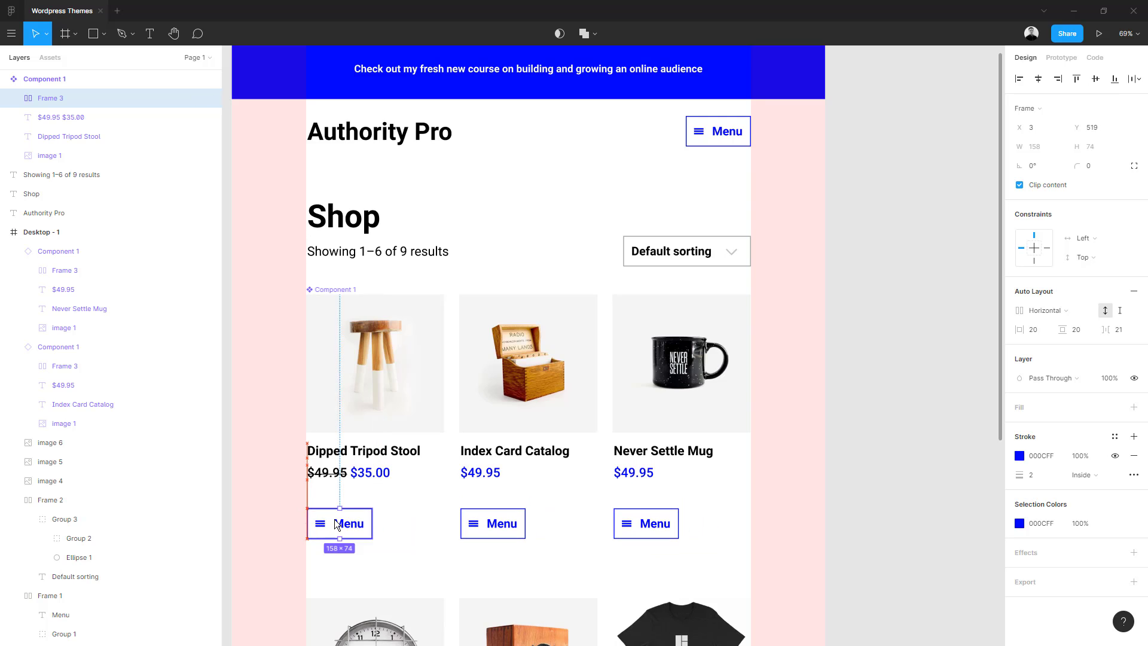
double_click(344, 532)
click(69, 136)
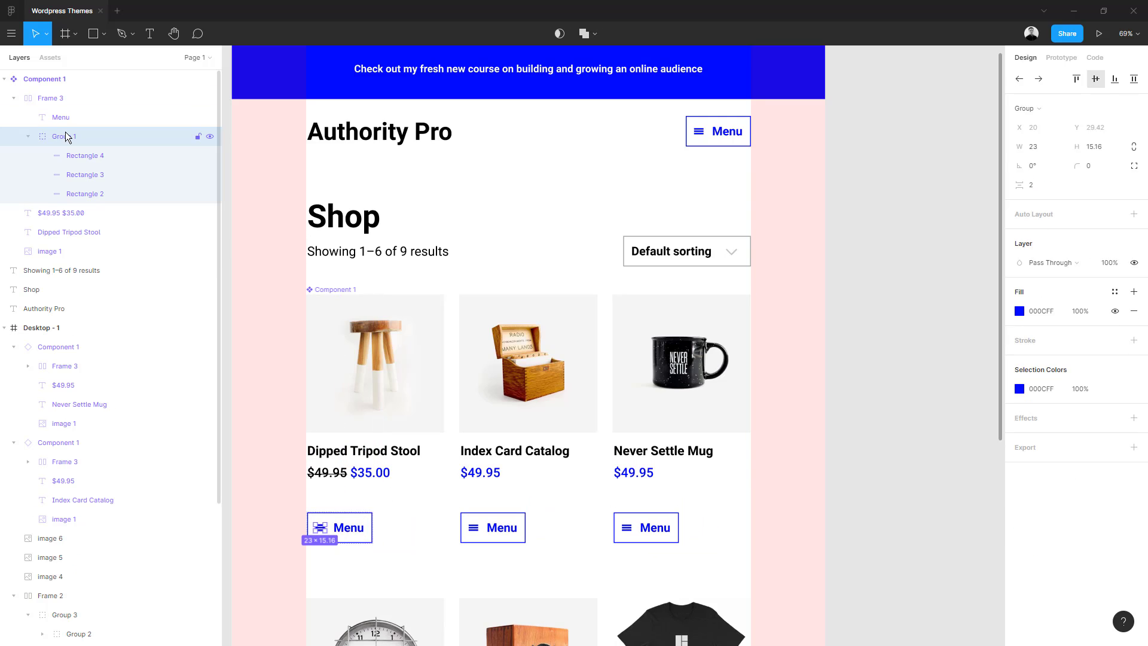
key(Delete)
key(Escape)
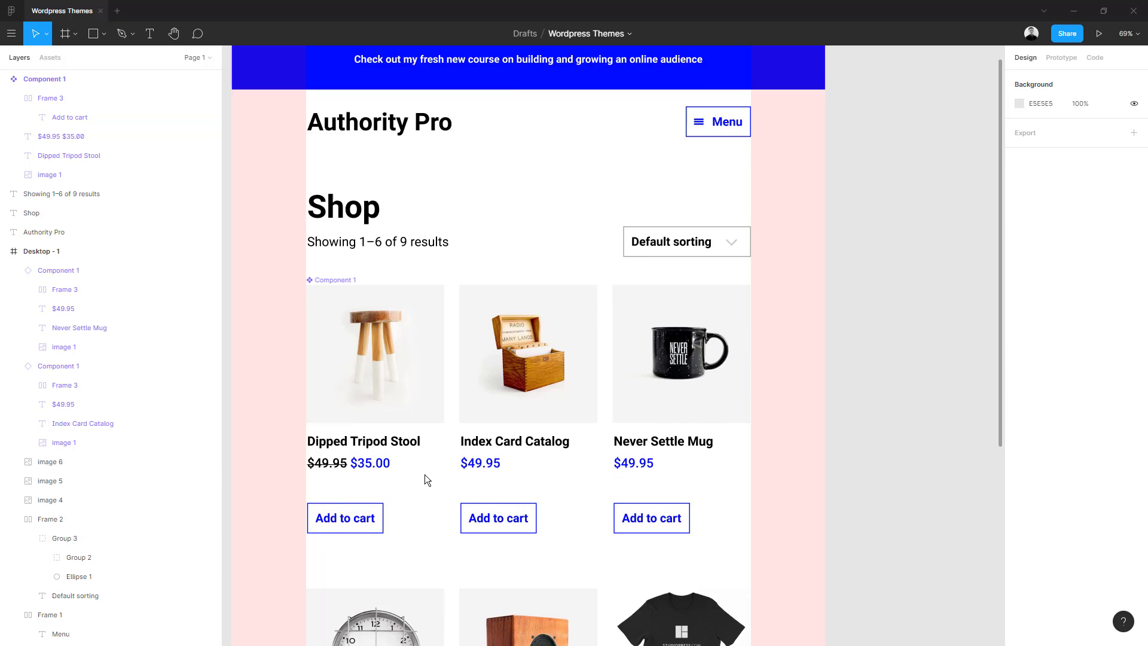
scroll(453, 461, down, 3)
key(alt+2)
click(77, 137)
- Place a card instance, give it the clock image, and move it into row two's first slot
drag(77, 138, 666, 561)
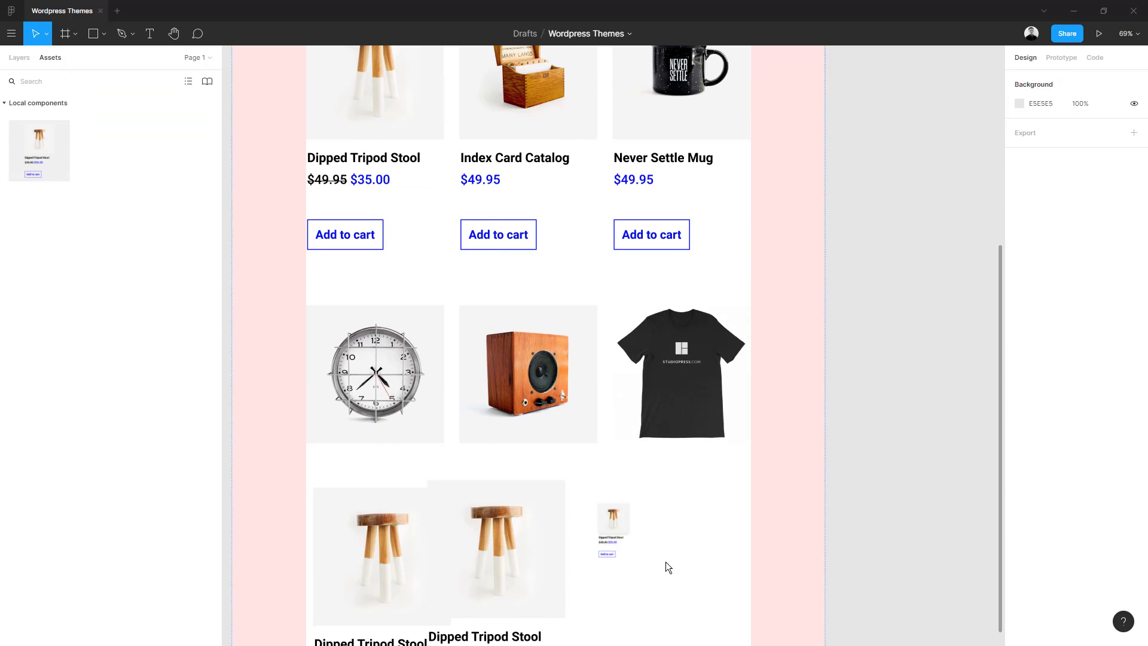
scroll(579, 511, down, 2)
click(403, 391)
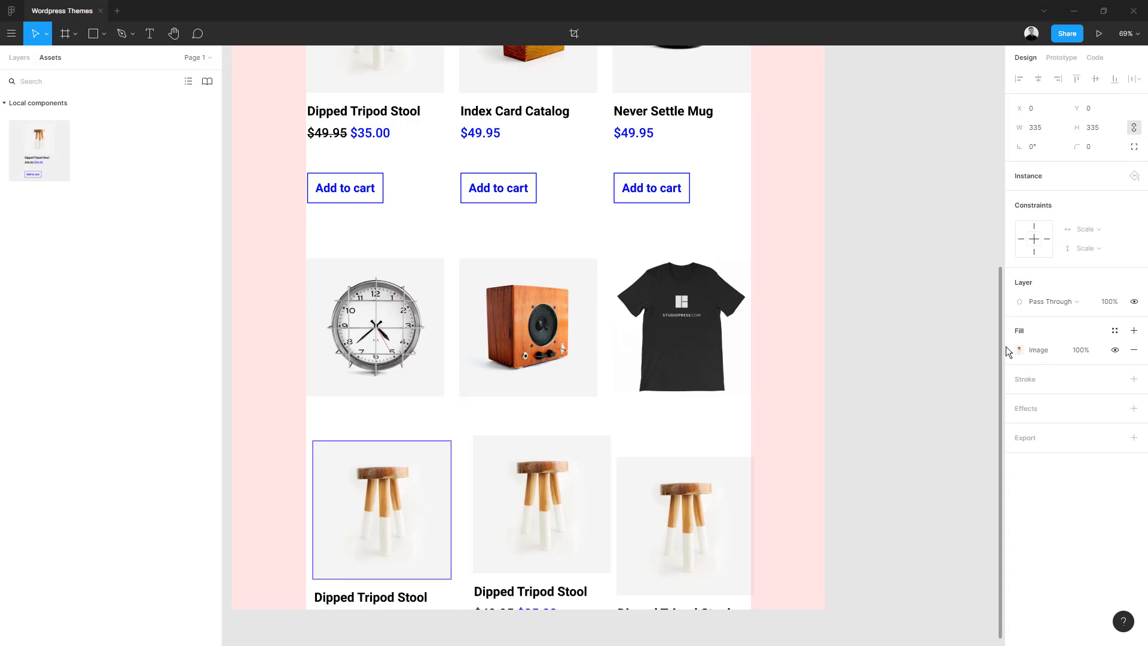
click(370, 492)
key(ctrl+v)
drag(369, 480, 376, 335)
- Put the speaker and T-shirt images on two more cards and move them into the middle and third slots
click(526, 326)
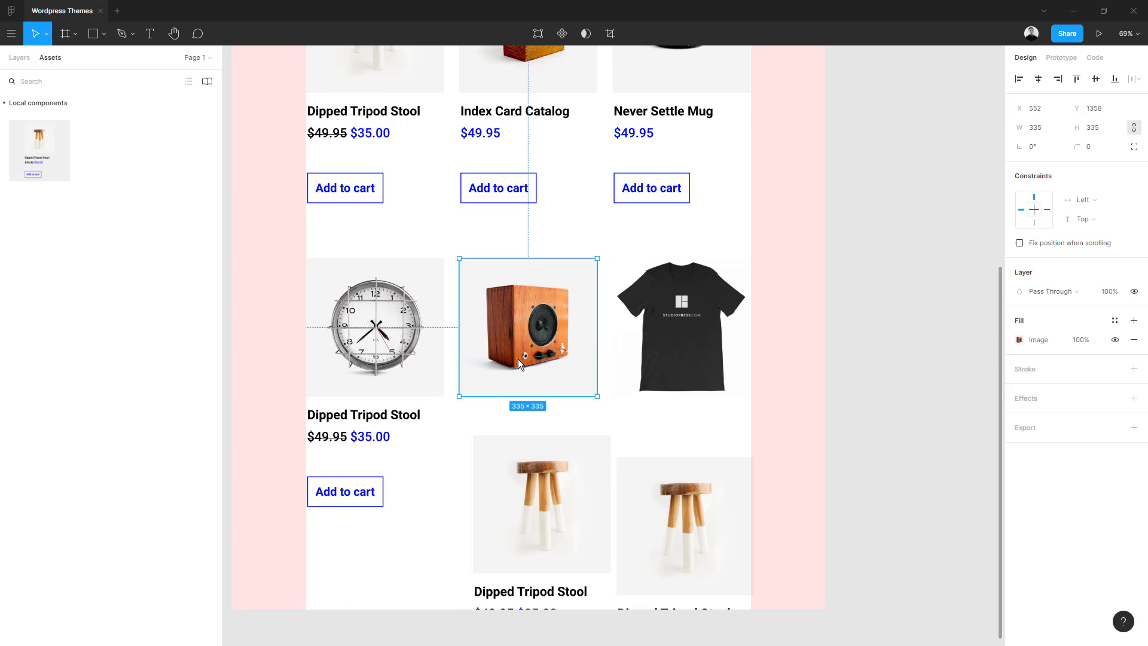
key(ctrl+c)
click(532, 487)
key(ctrl+v)
drag(540, 478, 525, 293)
scroll(445, 403, right, 3)
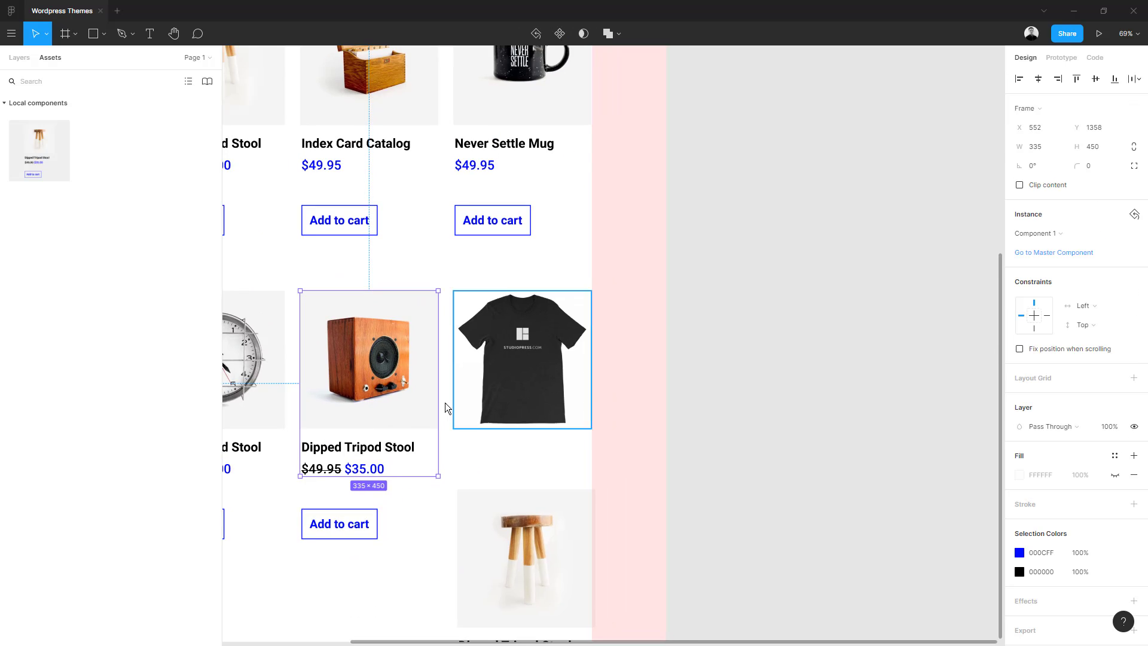
click(509, 359)
key(ctrl+c)
click(520, 531)
key(ctrl+v)
drag(519, 532, 518, 359)
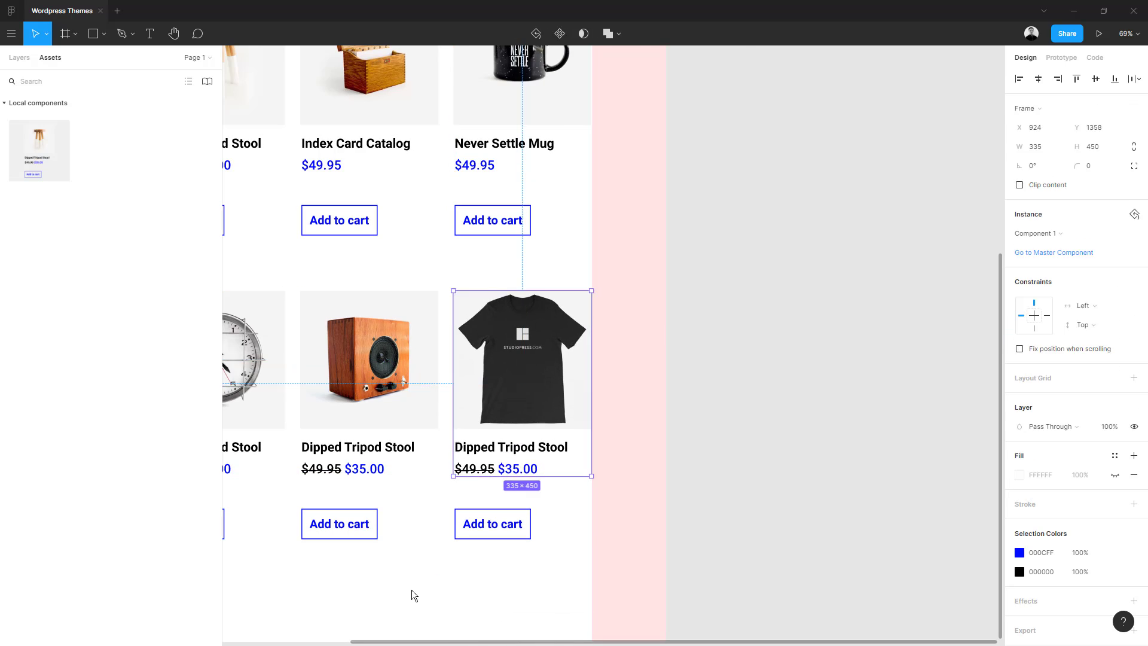
- Price the clock and speaker cards at $49.95 and the T-shirt card at $25.00
click(412, 595)
scroll(406, 494, left, 5)
click(559, 192)
click(410, 492)
key(ctrl+v)
click(593, 494)
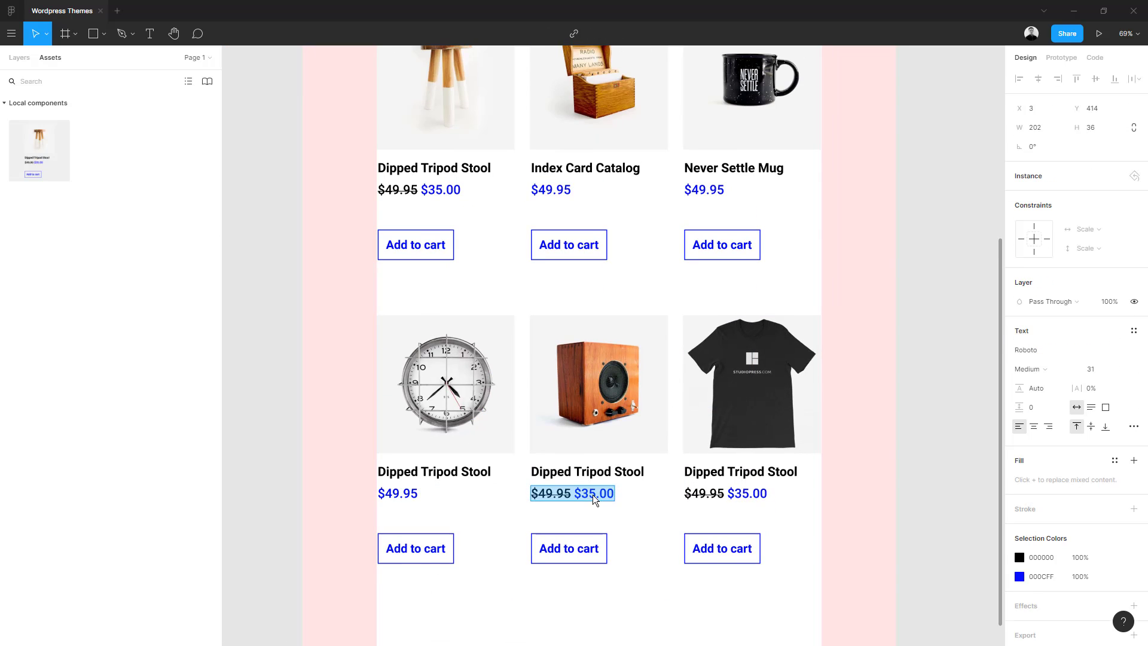
key(ctrl+v)
click(727, 500)
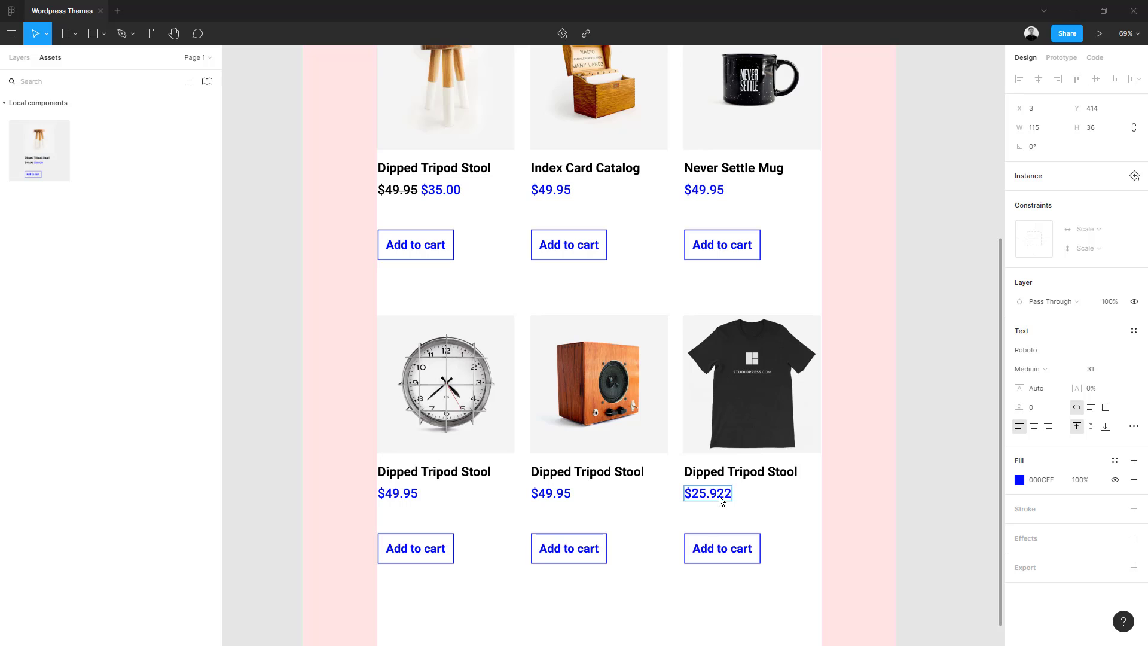
key(BackSpace)
key(BackSpace)
key(BackSpace)
text(00)
scroll(719, 497, down, 1)
double_click(712, 537)
- Relabel the t-shirt button 'Select options' and draw a 48×48 square below the grid
text(Sele)
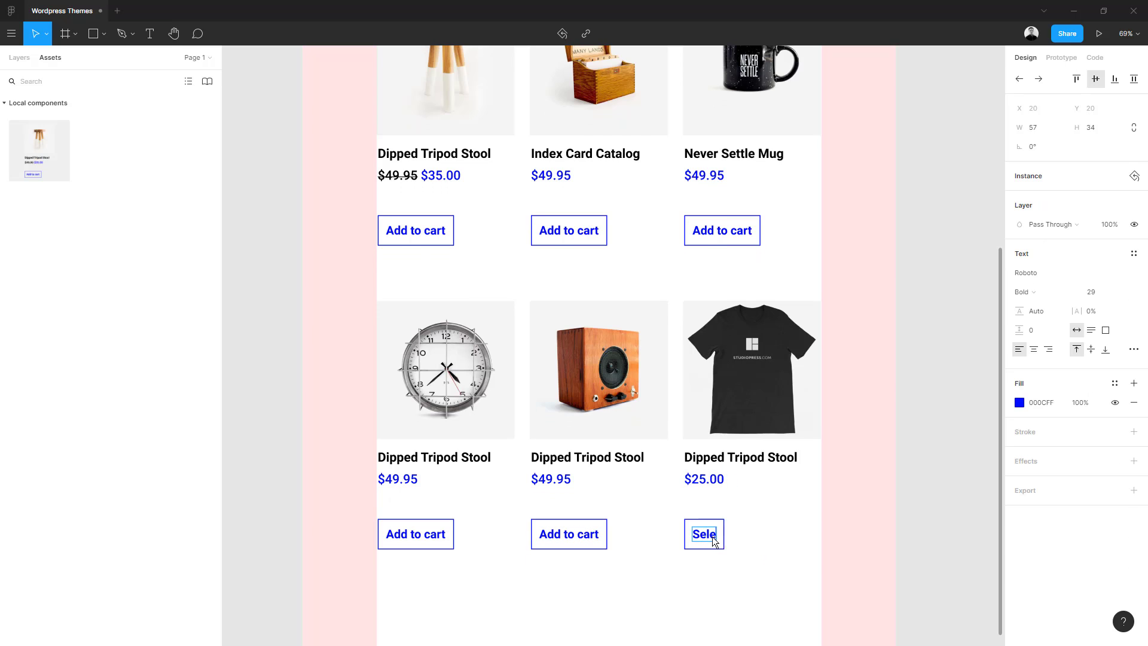
text(ct options)
click(679, 584)
scroll(451, 547, down, 5)
key(r)
drag(419, 437, 440, 459)
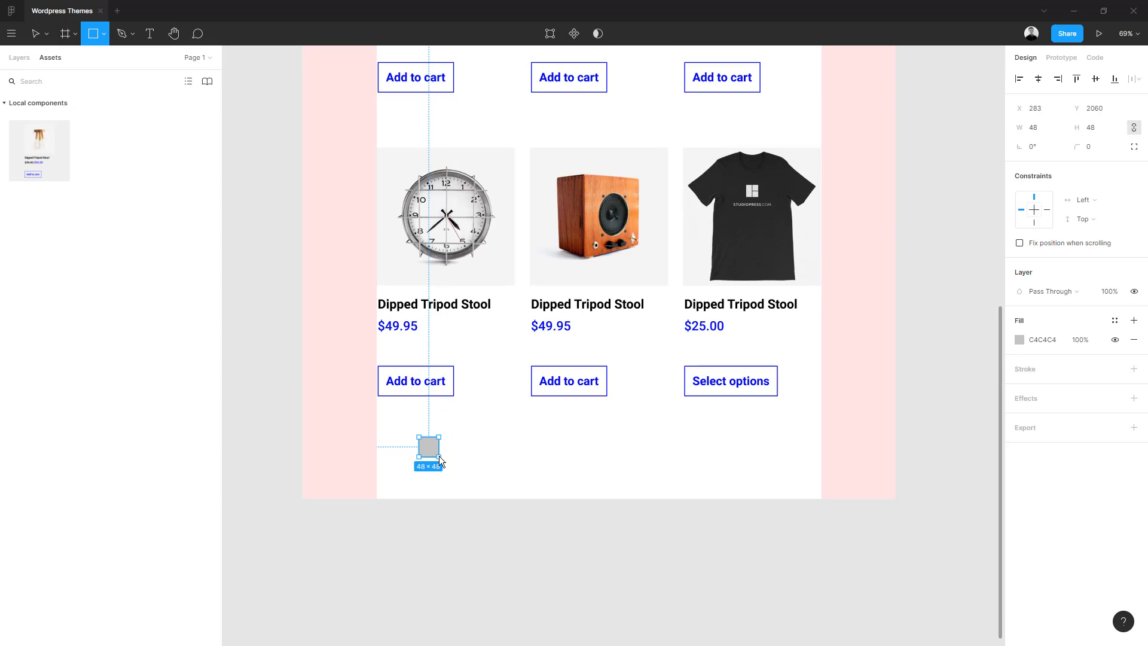
- Fill the square blue and place a white '1' on it
scroll(470, 378, up, 4)
scroll(580, 530, down, 4)
scroll(465, 482, down, 2)
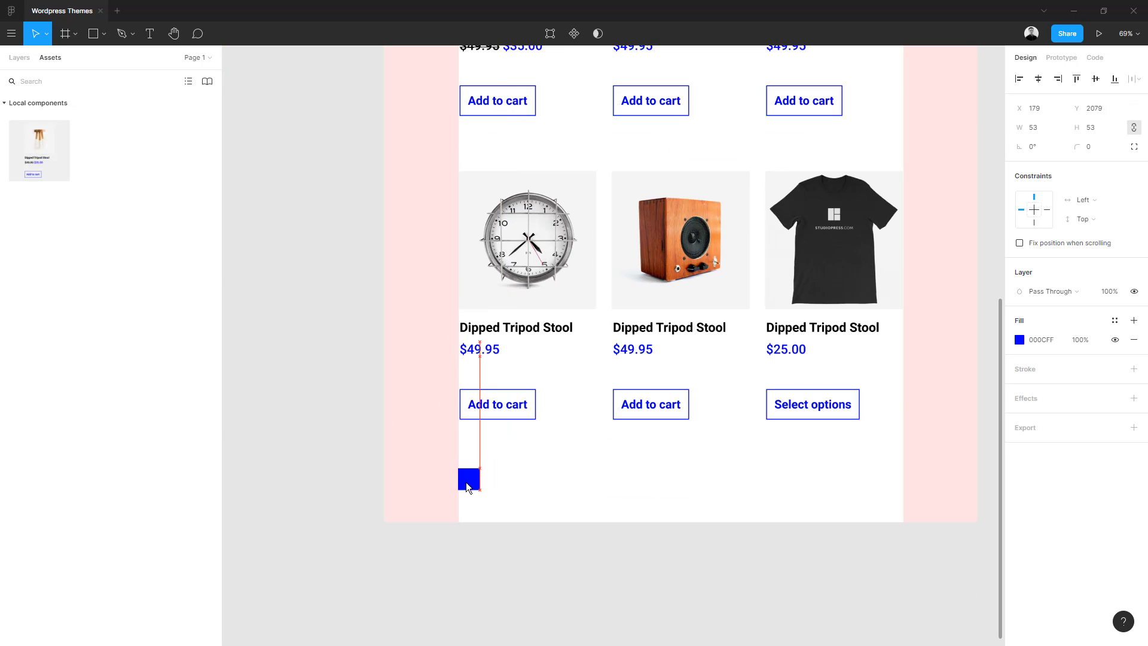
ctrl+scroll(576, 508, up, 3)
key(Escape)
key(t)
click(576, 518)
text(1)
key(Escape)
mouse_move(579, 520)
mouse_down()
mouse_move(491, 495)
mouse_move(538, 510)
mouse_up()
- Duplicate the number as a black '2' beside the blue square
key(Escape)
ctrl+scroll(557, 509, down, 1)
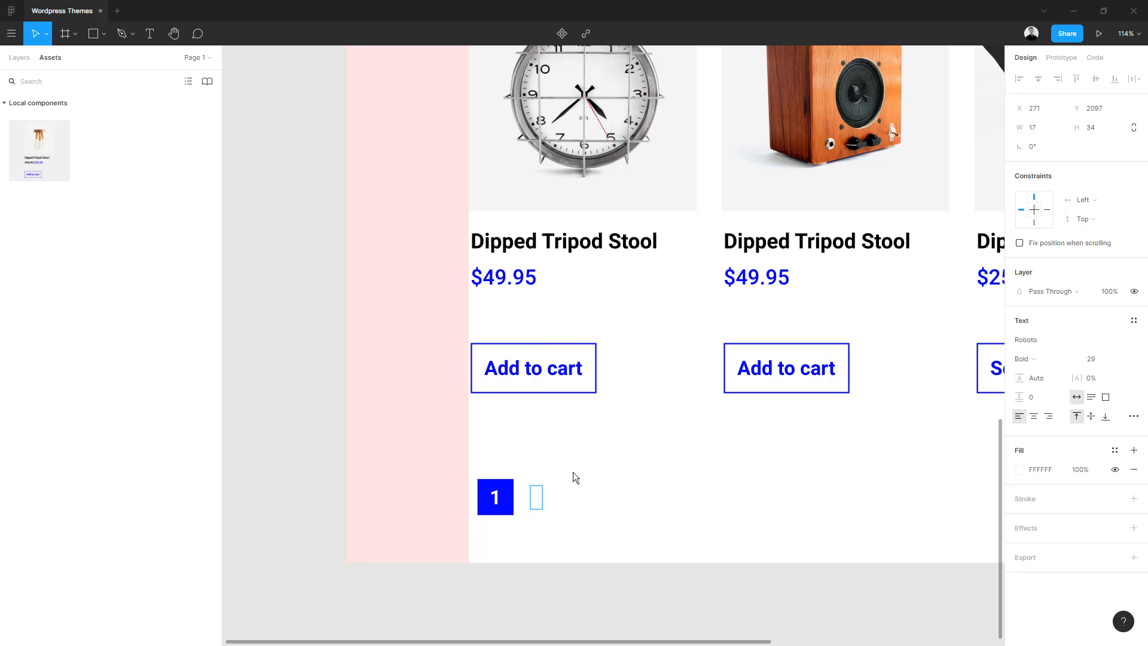
key(Return)
text(2)
key(Escape)
key(i)
click(861, 95)
key(Escape)
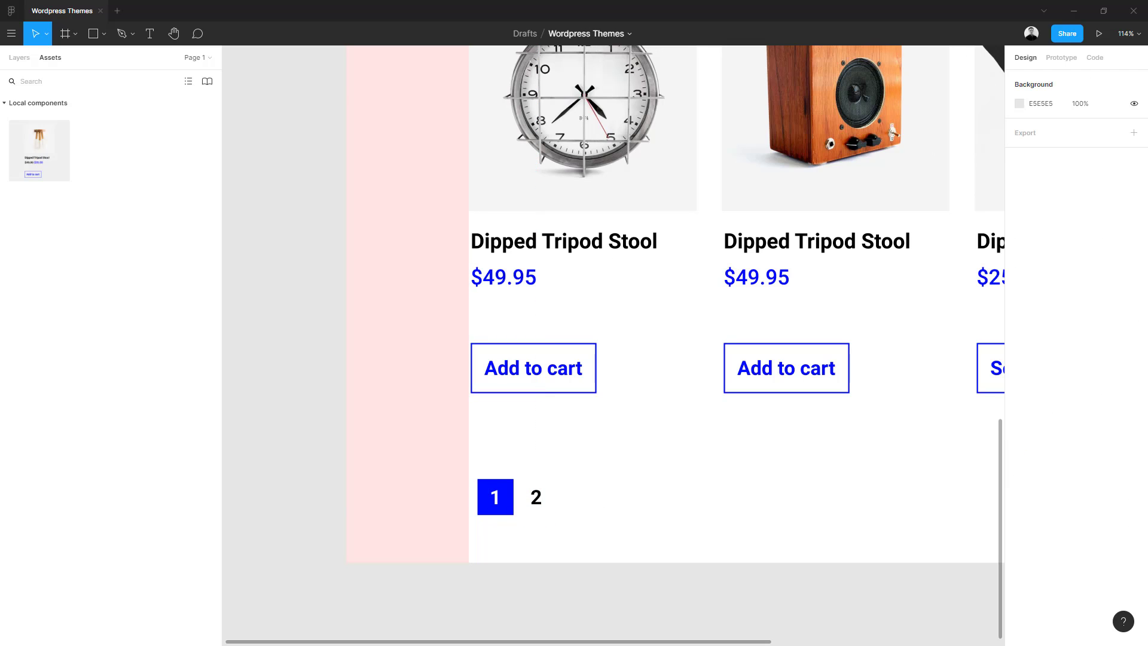
- Add 'Next Page »' text after the 2 and align the pagination row
key(ctrl+v)
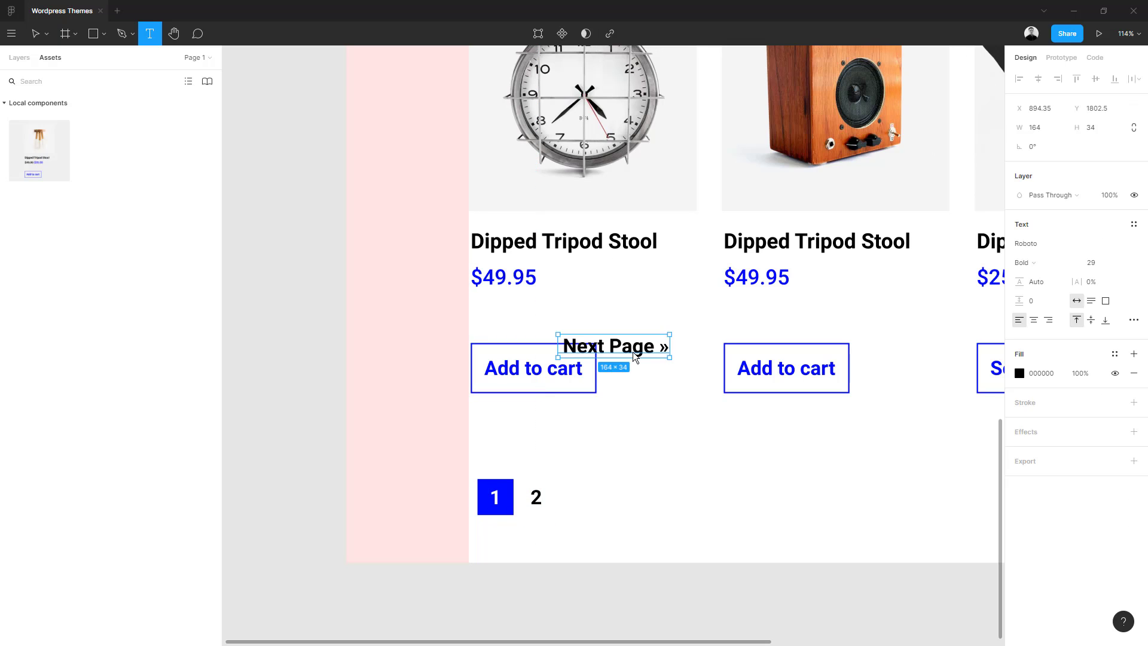
drag(615, 343, 615, 497)
shift+click(495, 496)
shift+click(536, 497)
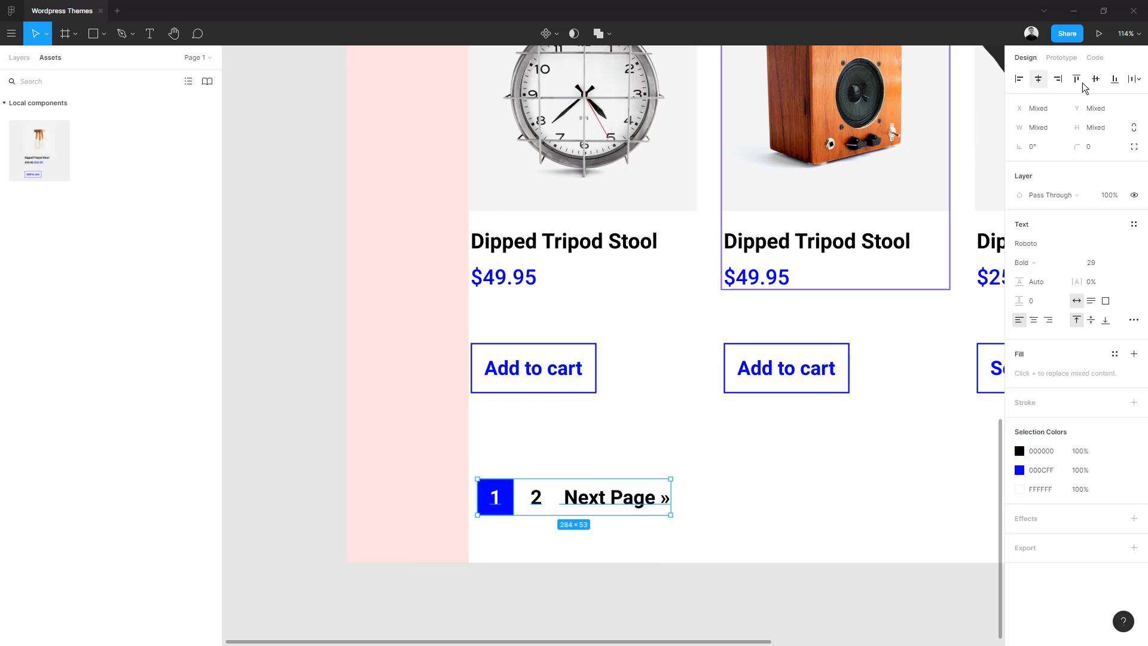
click(553, 497)
click(564, 465)
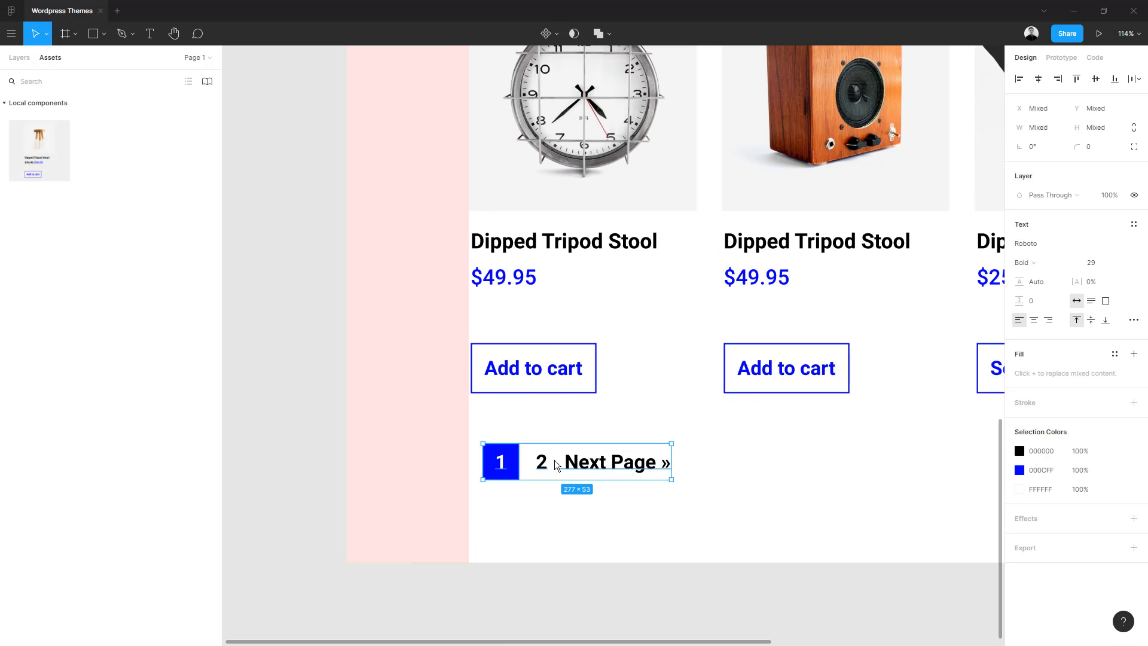
key(Escape)
ctrl+scroll(522, 479, down, 5)
scroll(315, 330, up, 5)
click(279, 423)
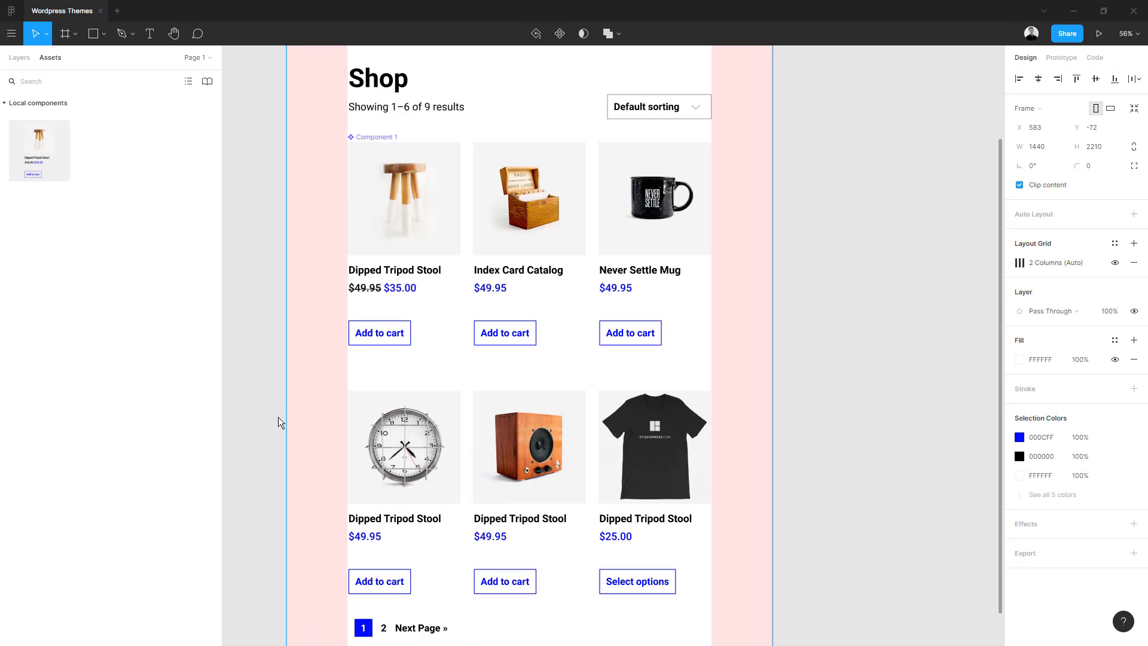
scroll(280, 422, down, 5)
- Draw a 1428×312 band under the pagination, stretched to the frame edges
key(r)
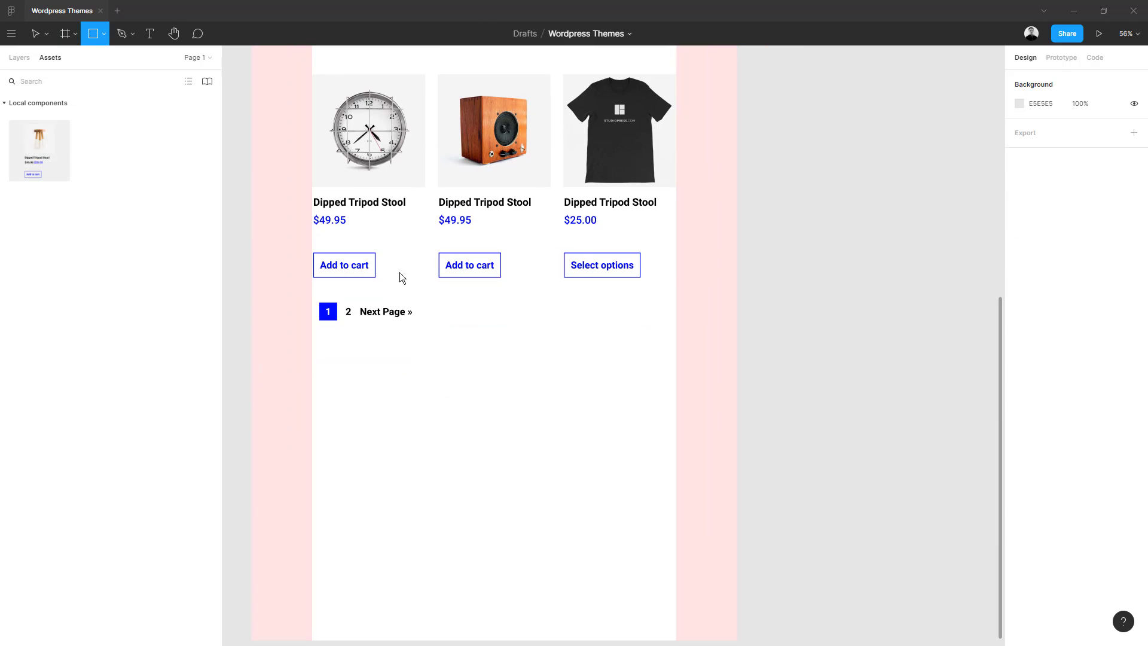
drag(313, 375, 698, 479)
drag(692, 429, 737, 428)
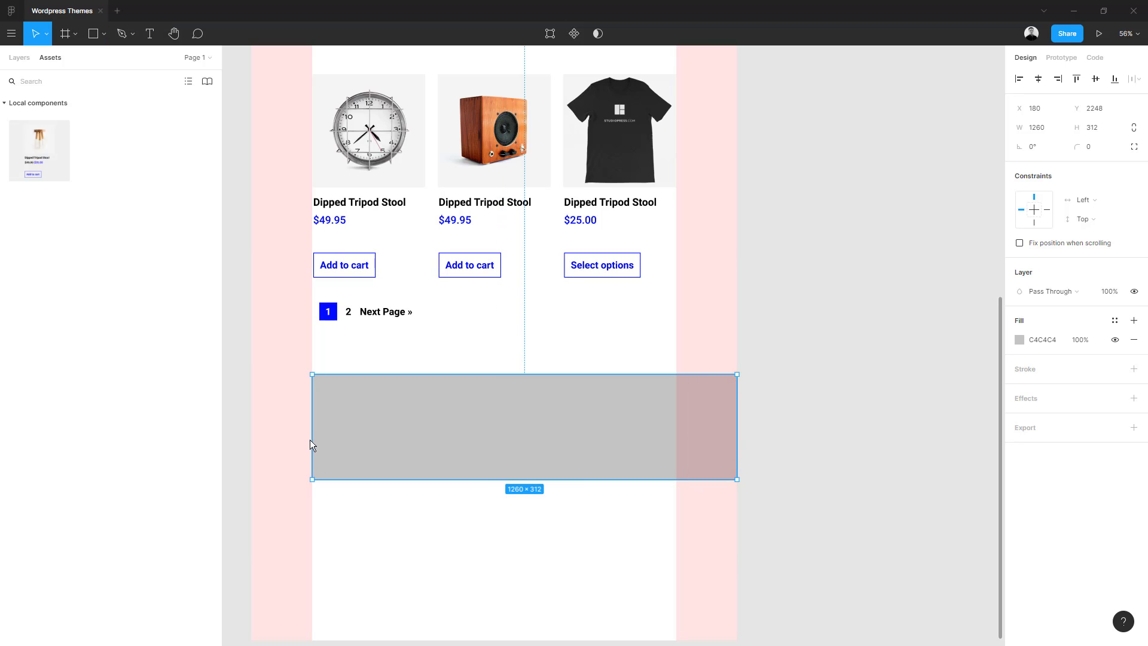
drag(312, 439, 253, 439)
drag(475, 410, 475, 377)
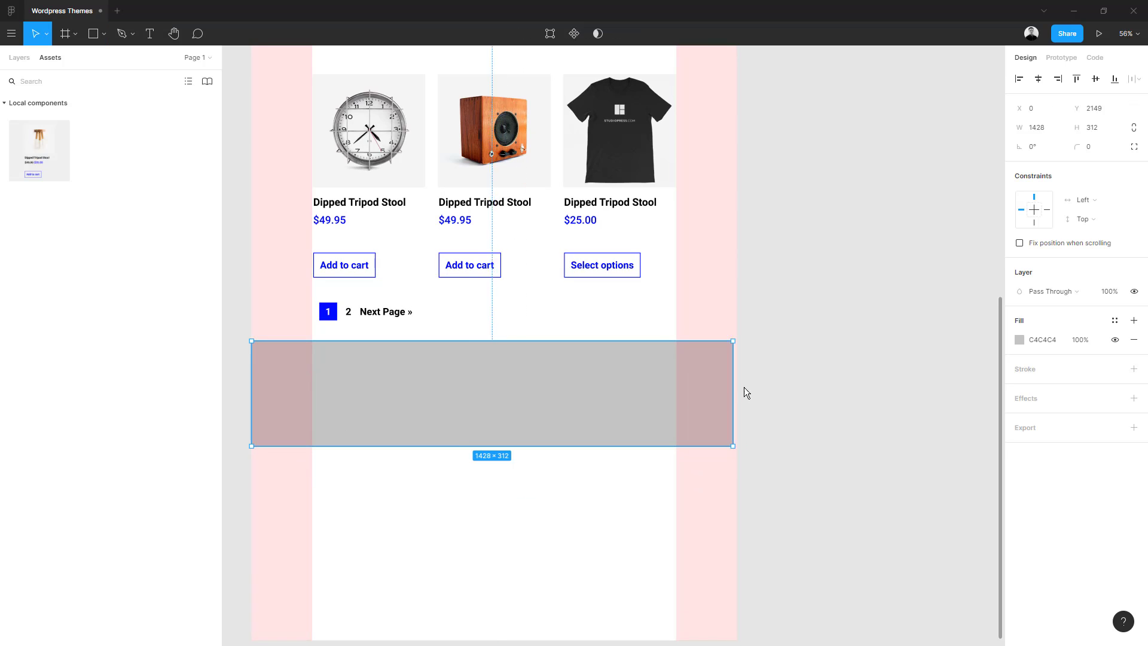
drag(737, 386, 731, 386)
key(Escape)
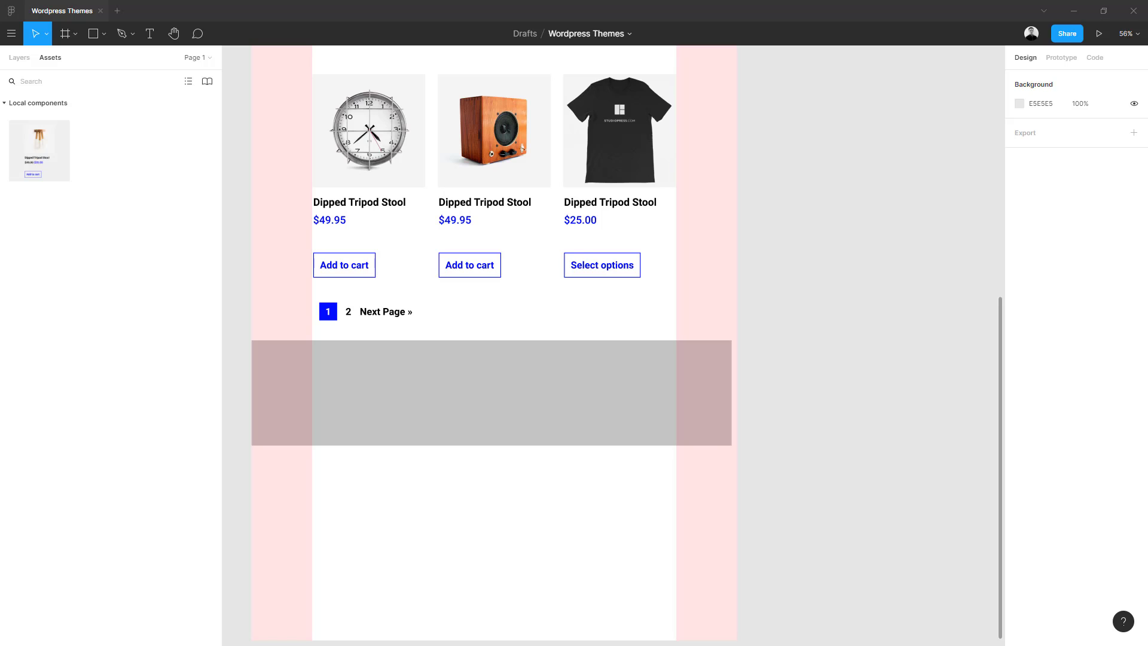
- Try a #333333 fill on the band, then undo it to keep it light grey
click(383, 418)
click(1041, 343)
text(333333)
key(Return)
key(Escape)
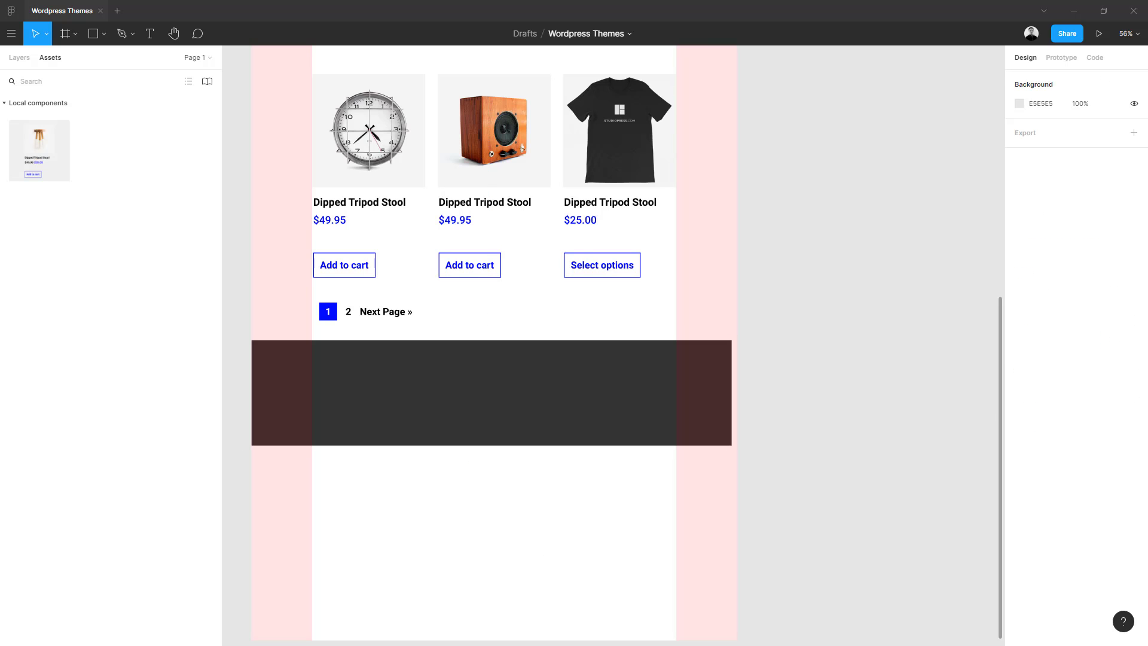
key(ctrl+z)
key(ctrl+z)
key(ctrl+z)
scroll(444, 504, up, 1)
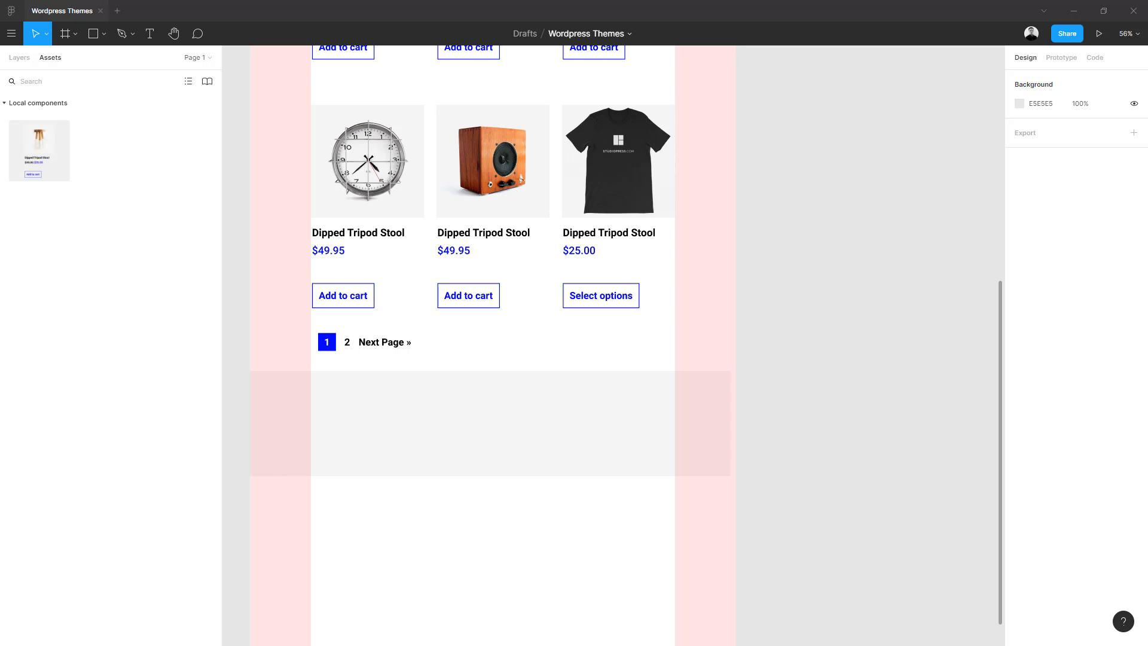
scroll(405, 492, up, 4)
- Copy the site title into the band as a centred blue 'Ready to take your next step?' heading
scroll(384, 425, up, 13)
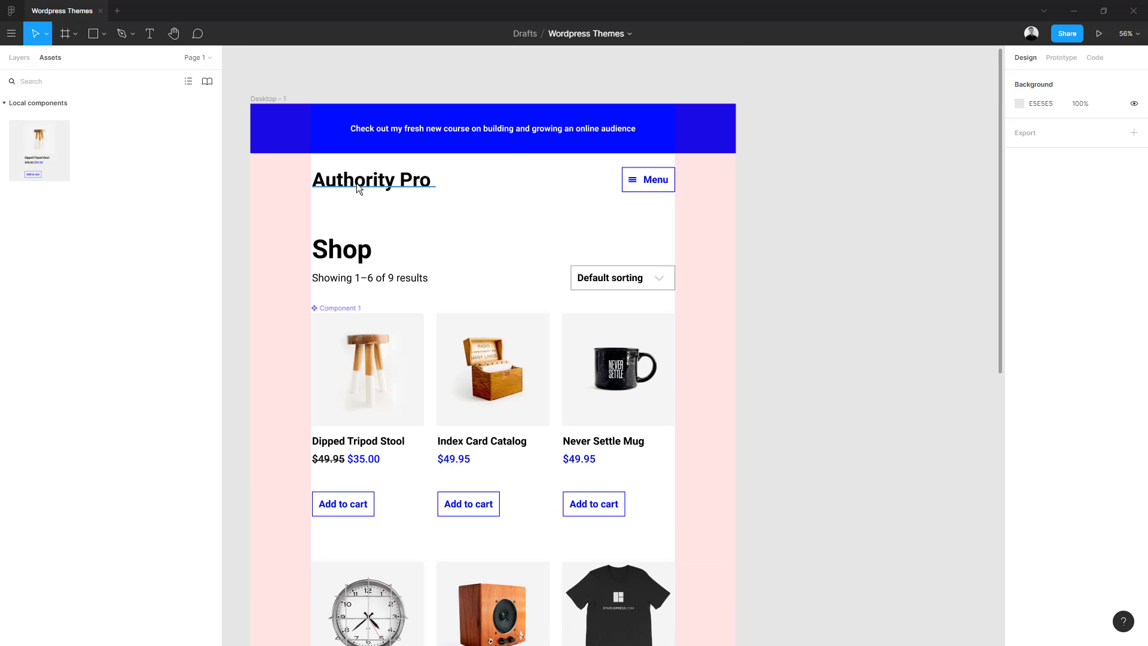
scroll(279, 190, down, 17)
mouse_move(357, 183)
mouse_down()
mouse_move(279, 190)
mouse_move(411, 470)
mouse_up()
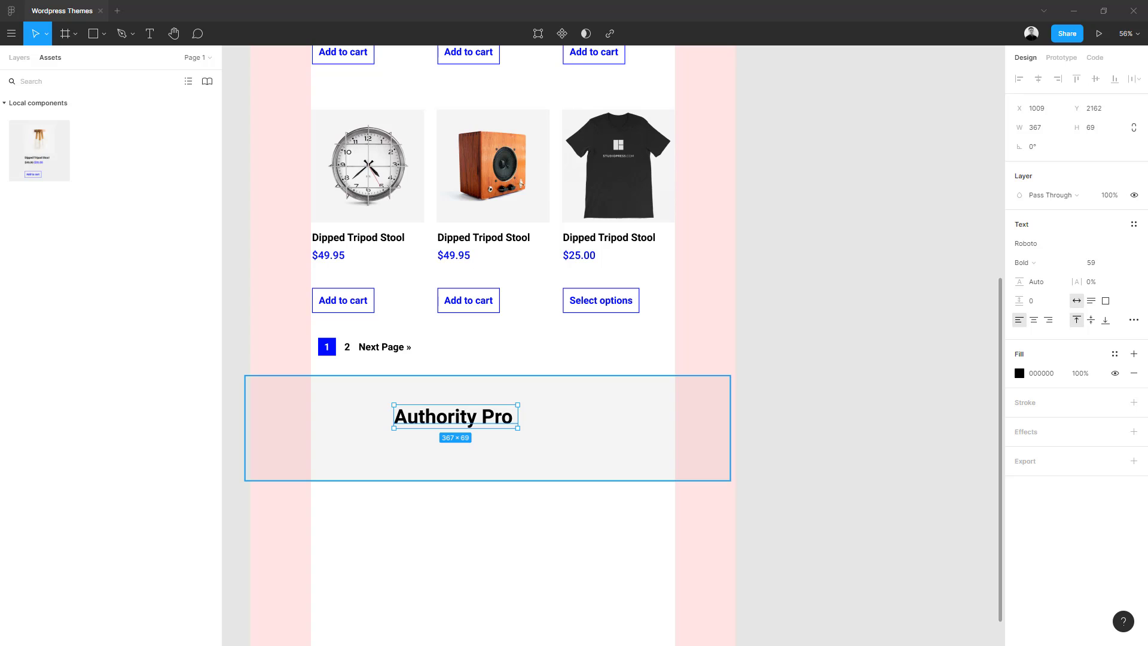
key(ctrl+z)
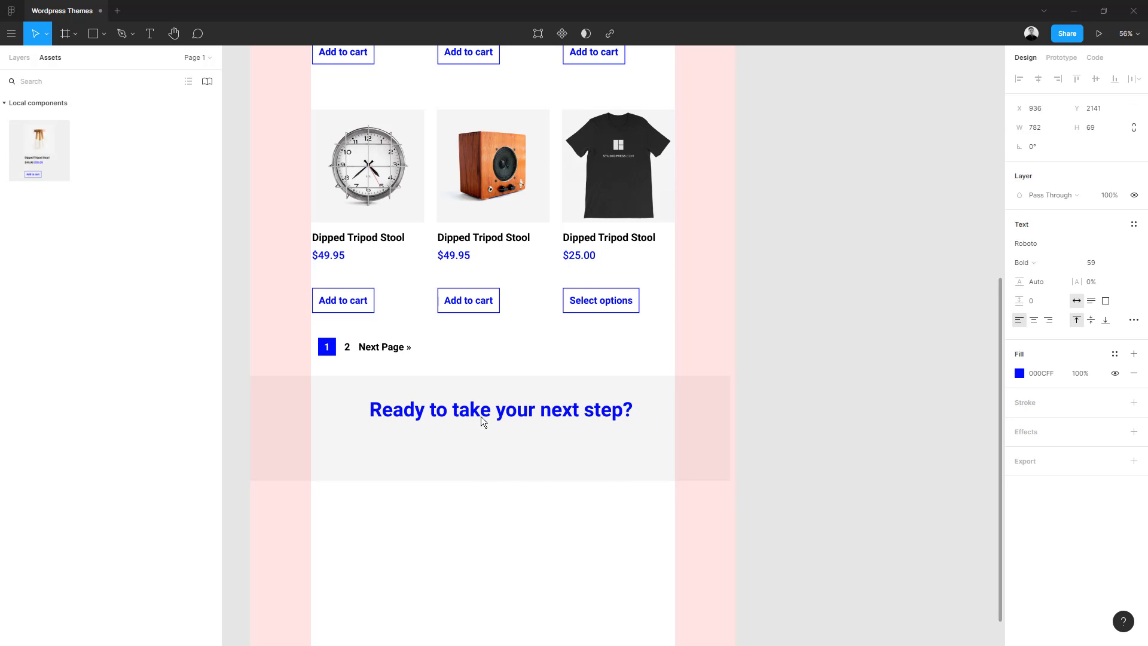
drag(463, 413, 476, 422)
- Add the growth tagline subtitle at size 23, centred under the heading
scroll(277, 379, up, 15)
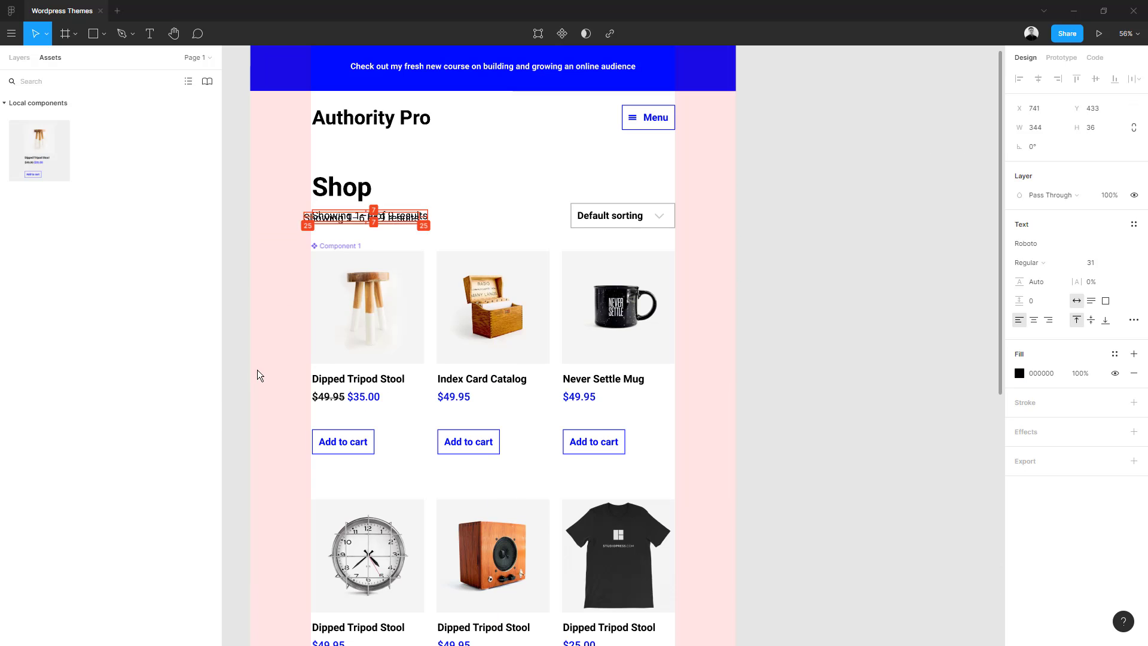
scroll(457, 507, down, 15)
mouse_move(337, 217)
mouse_down()
mouse_move(457, 508)
mouse_move(446, 495)
mouse_up()
text(Grow your audience and build a profitable online business.)
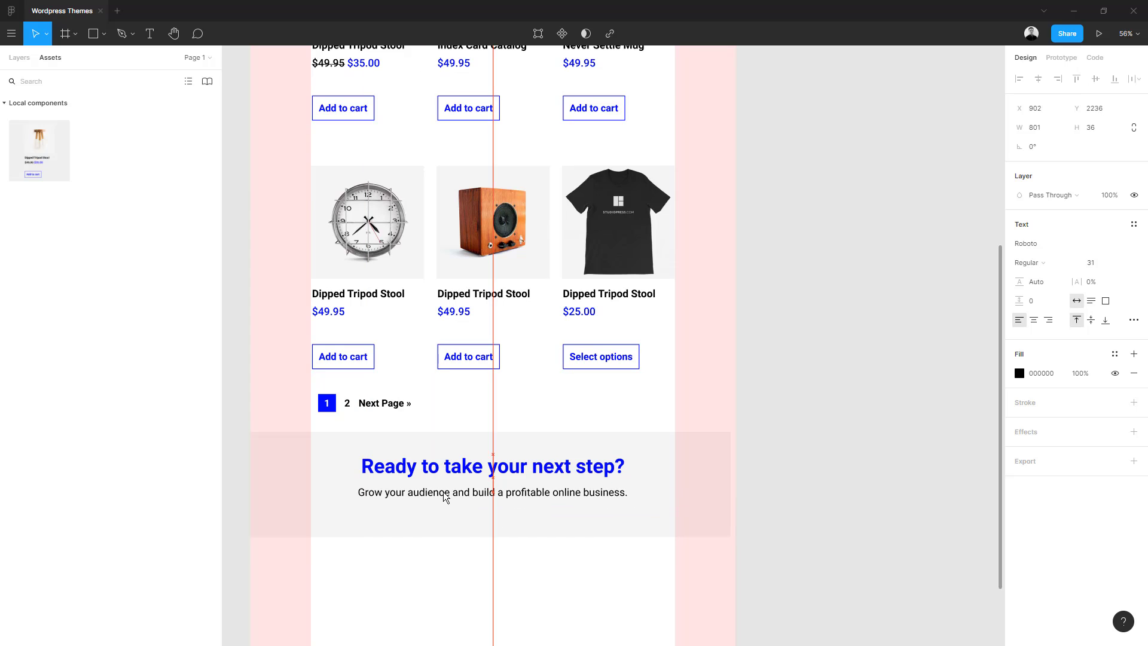
drag(1088, 268, 564, 339)
drag(477, 482, 526, 495)
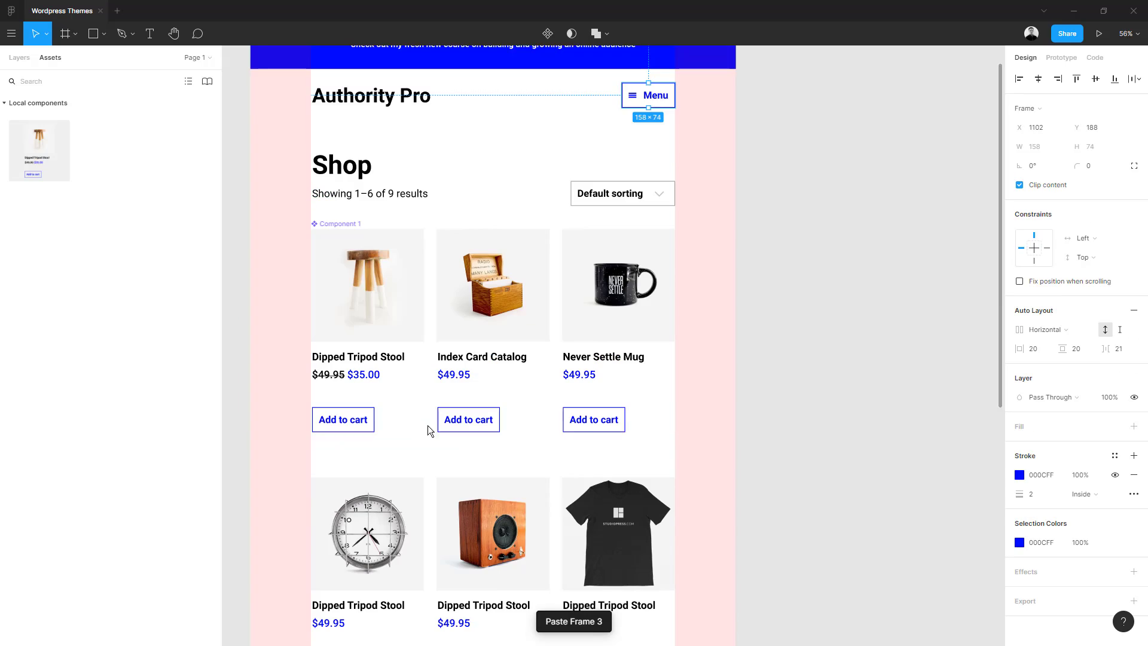
- Move the Menu button into the CTA band and relabel it 'Learn More'
drag(428, 426, 482, 387)
scroll(454, 518, down, 5)
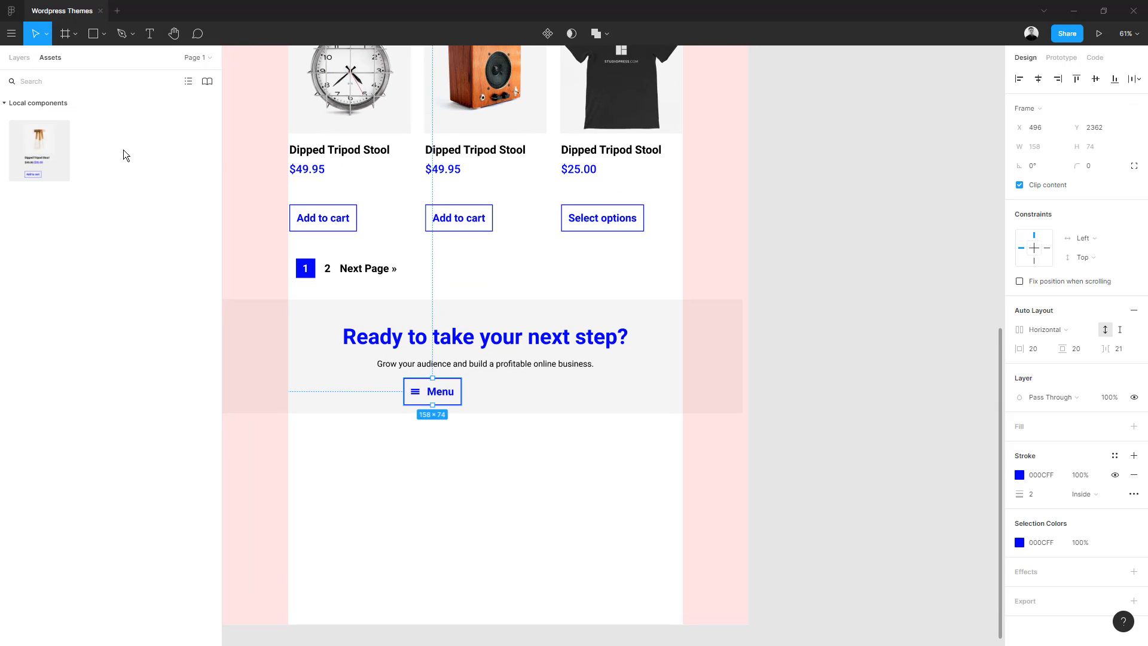
key(alt+1)
key(Escape)
double_click(422, 390)
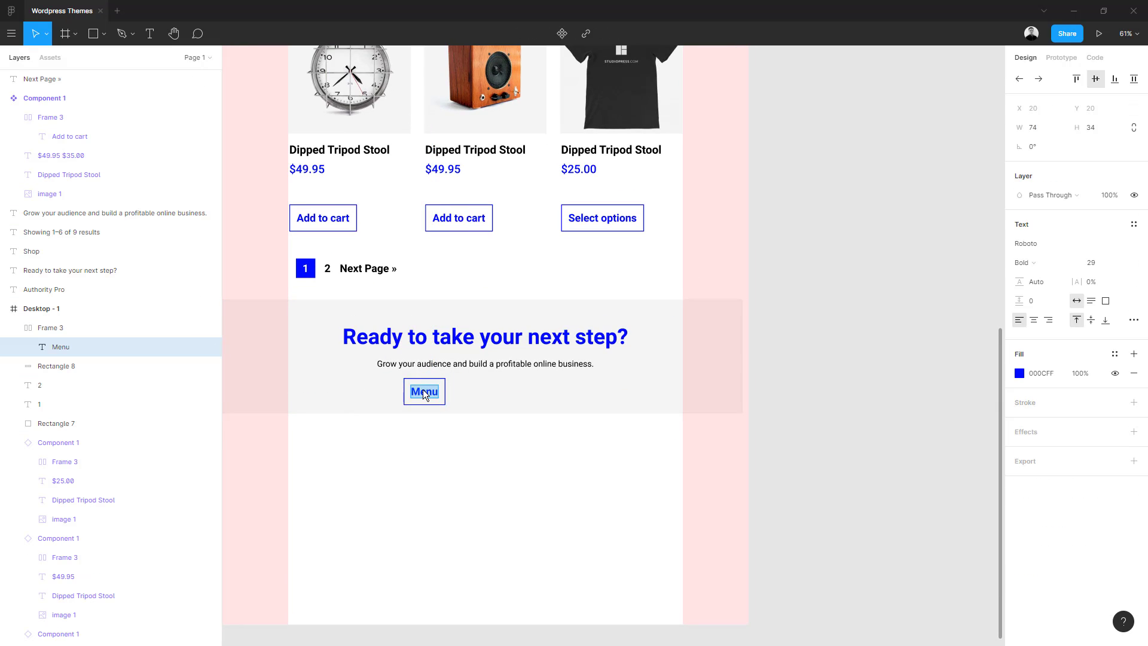
text(Learn More)
key(Escape)
- Duplicate it to the right as 'Get Started Today' with a #000CFF blue fill
drag(438, 393, 525, 393)
double_click(523, 393)
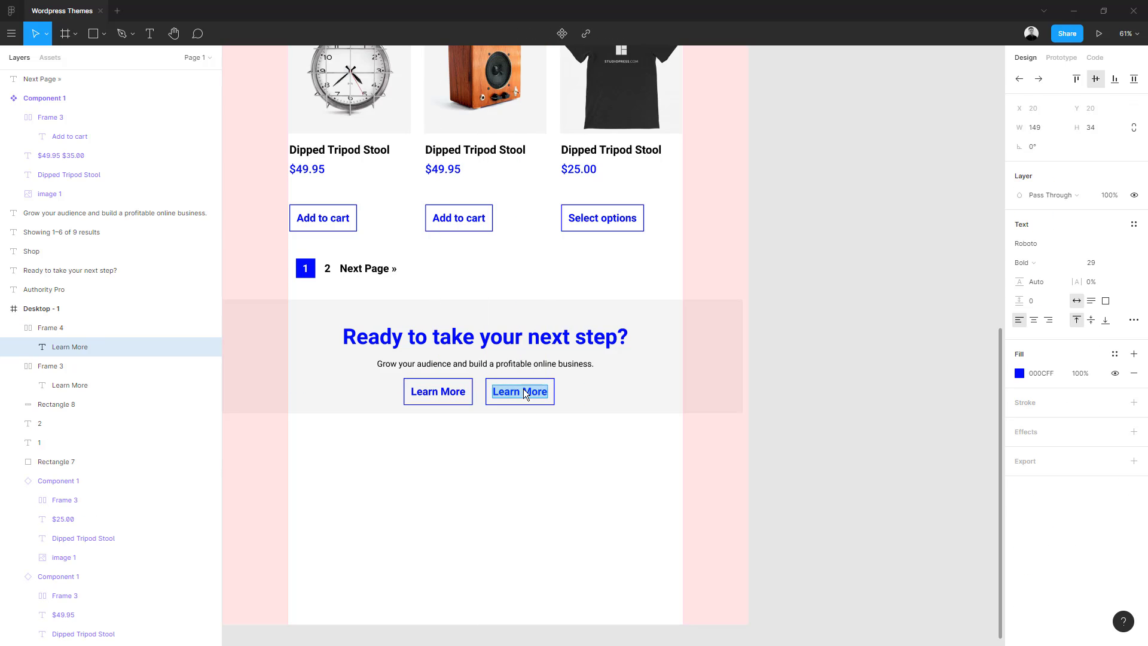
text(Started Today)
key(Escape)
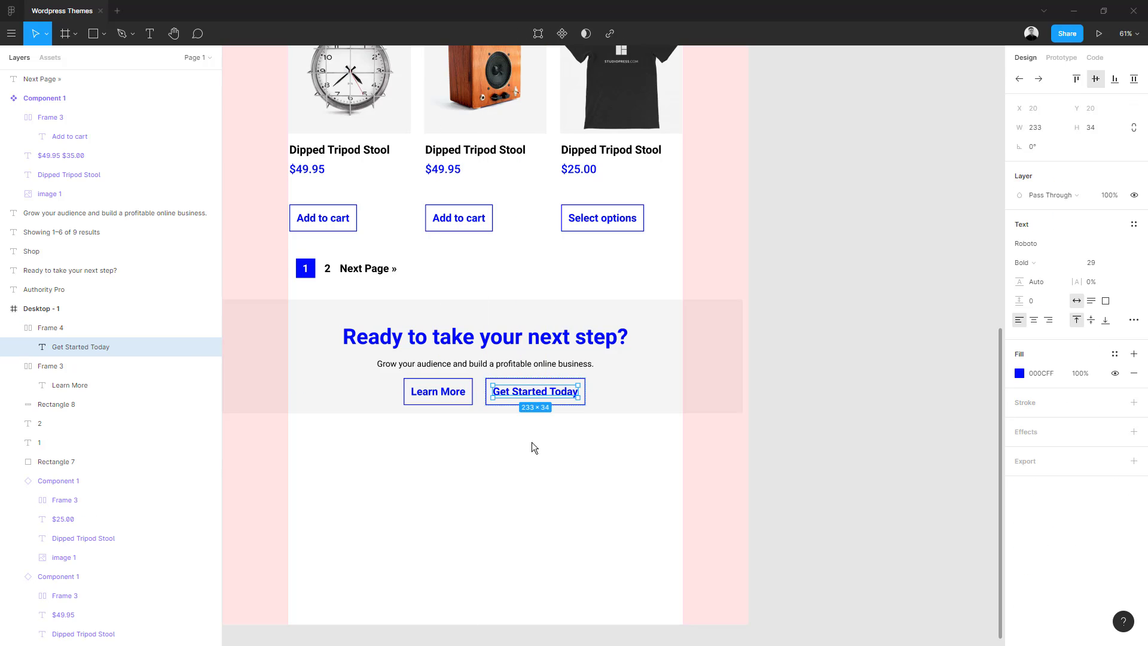
click(532, 443)
click(522, 386)
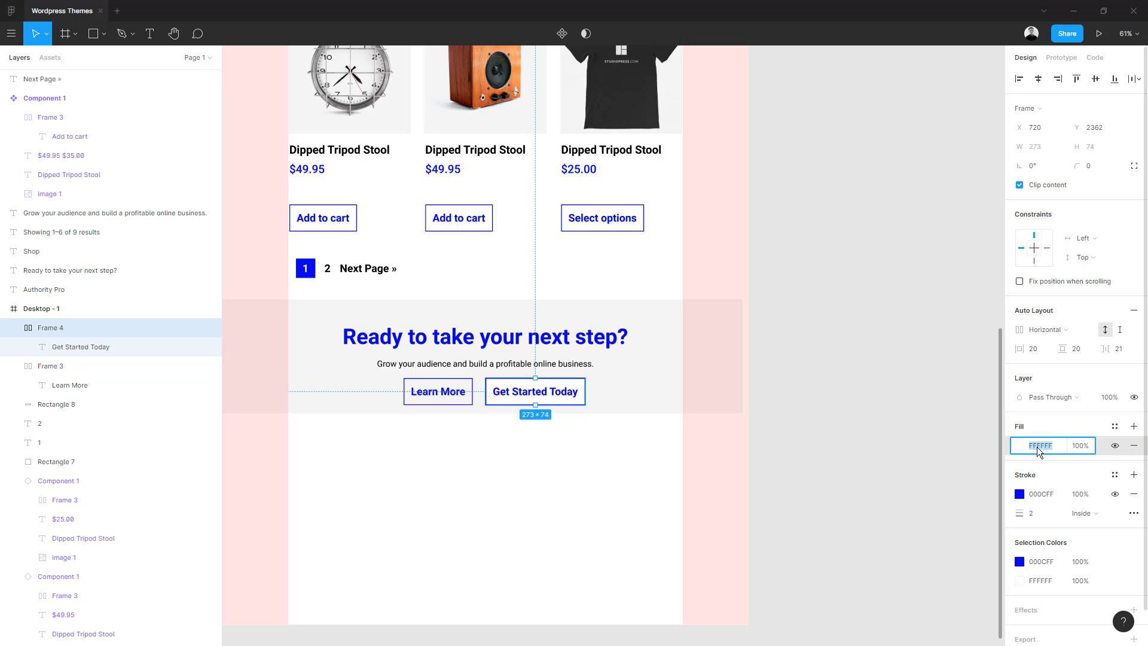
text(000CFF)
key(Return)
click(81, 347)
key(Escape)
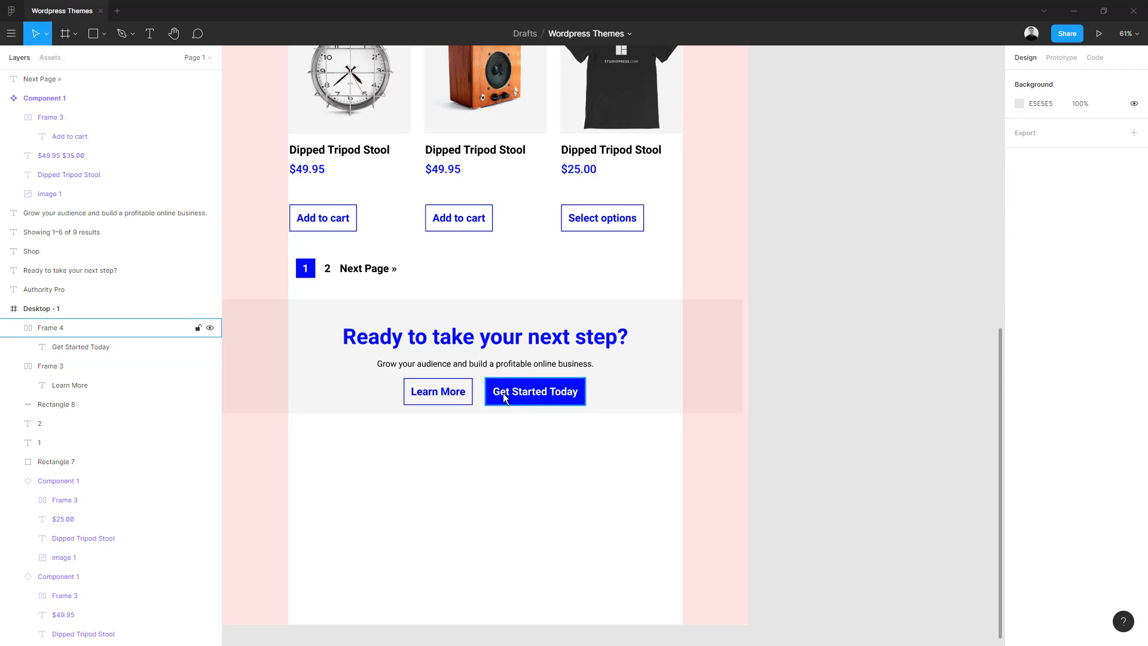
- Group the Learn More and Get Started Today buttons together
click(503, 393)
shift+click(418, 390)
key(ctrl+g)
click(477, 482)
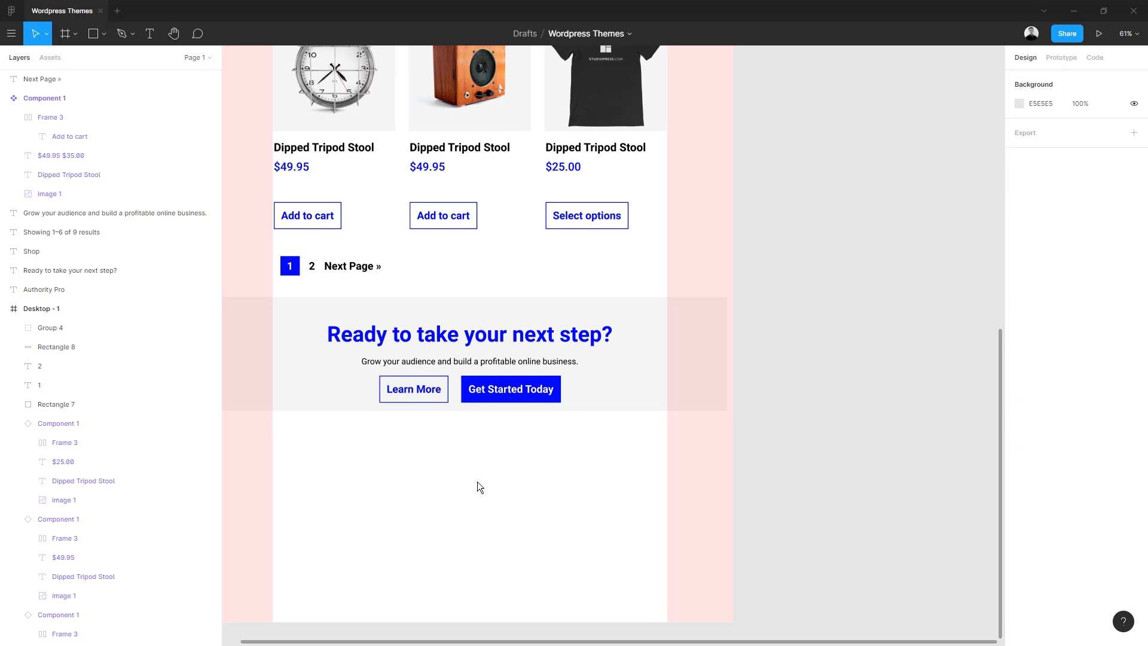
scroll(477, 482, down, 2)
click(517, 347)
- Group the CTA heading, subtitle and buttons into one group
drag(522, 372, 489, 280)
key(ctrl+g)
click(561, 484)
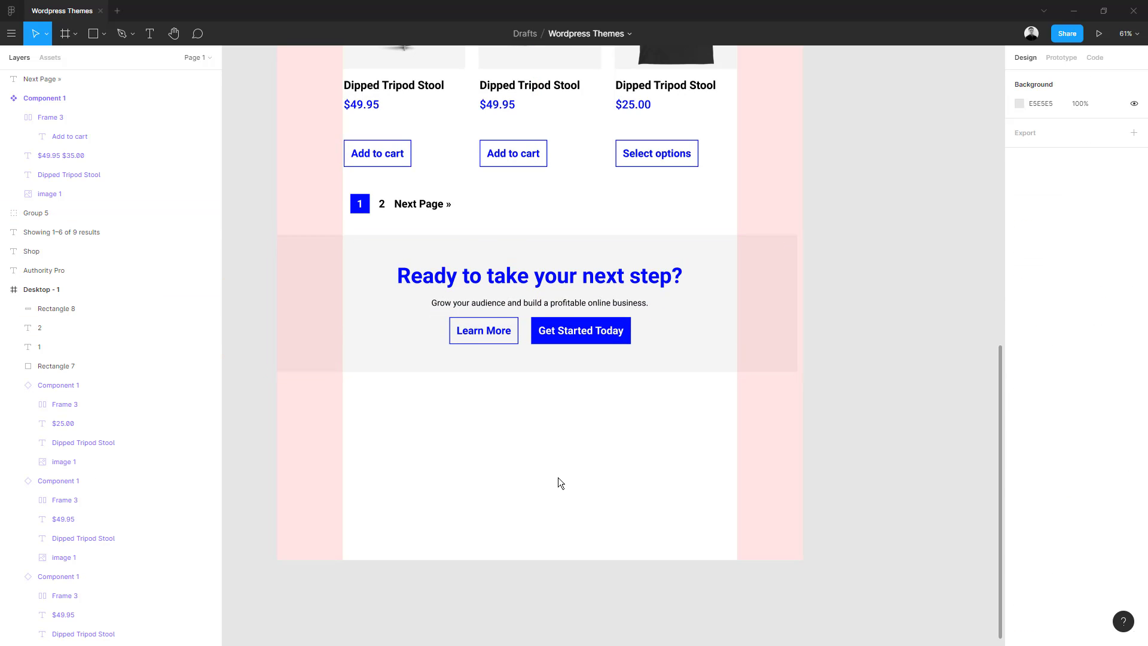
scroll(560, 483, down, 1)
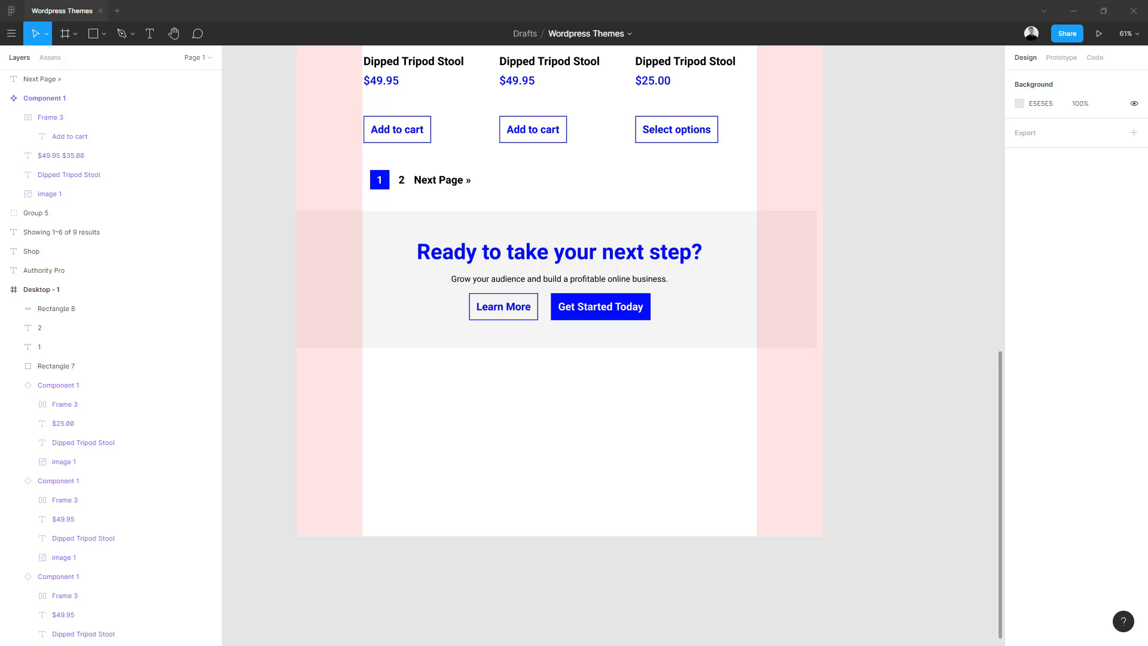
- Add a FACEBOOK label in Source Code Pro Regular, size 20, below the band
key(t)
click(428, 481)
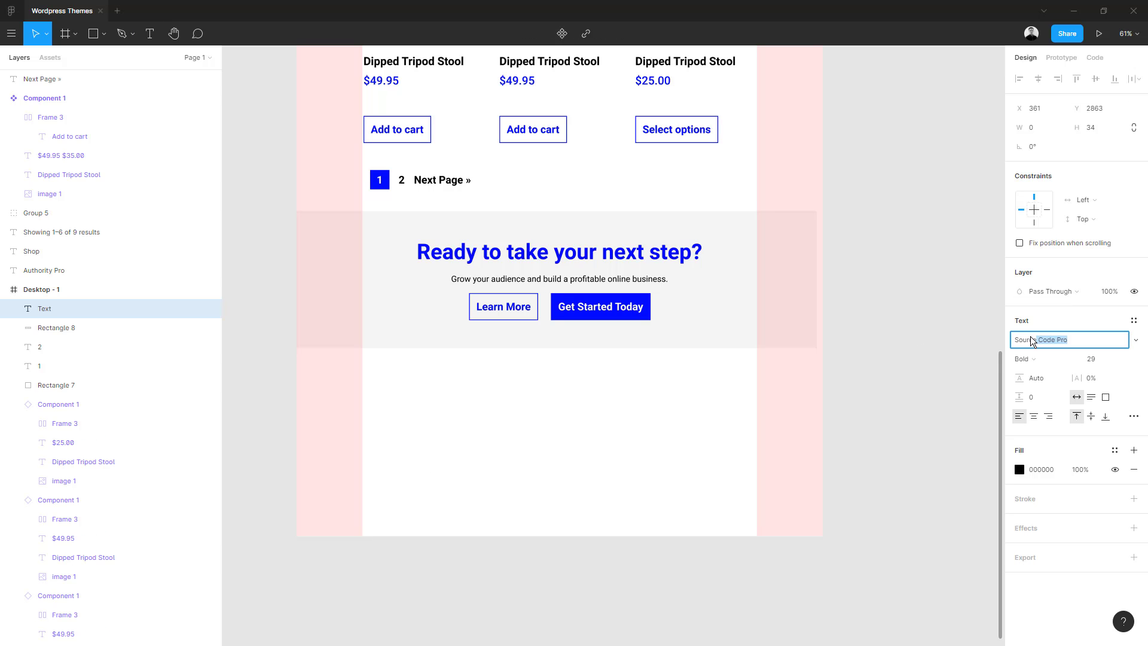
click(423, 480)
text(s)
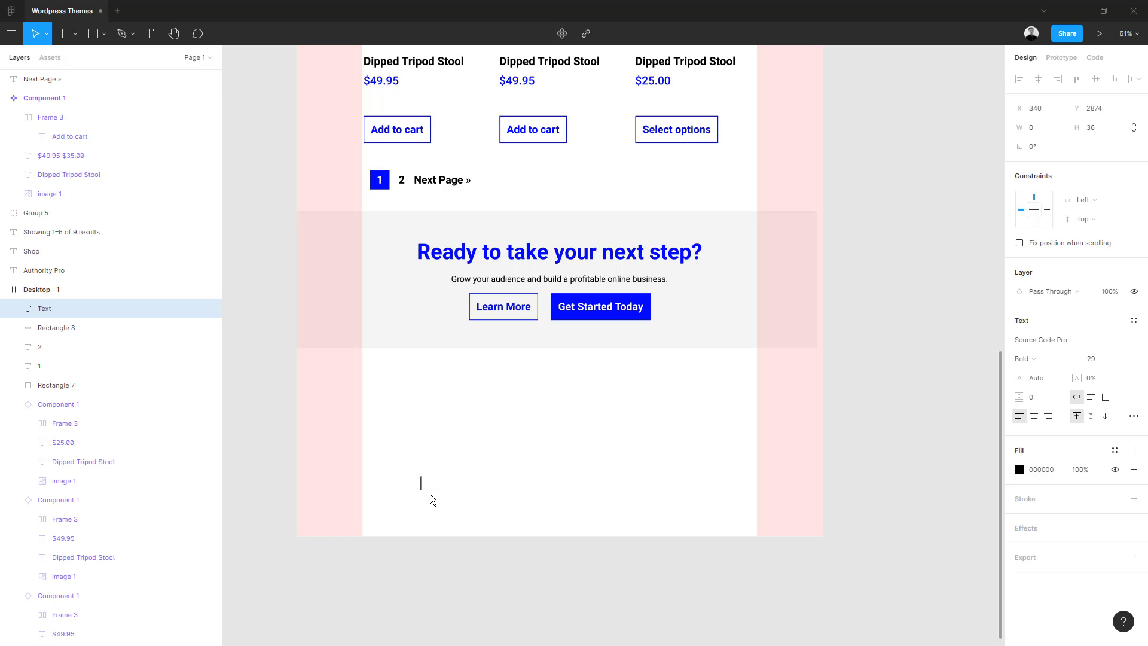
click(1024, 359)
click(1040, 329)
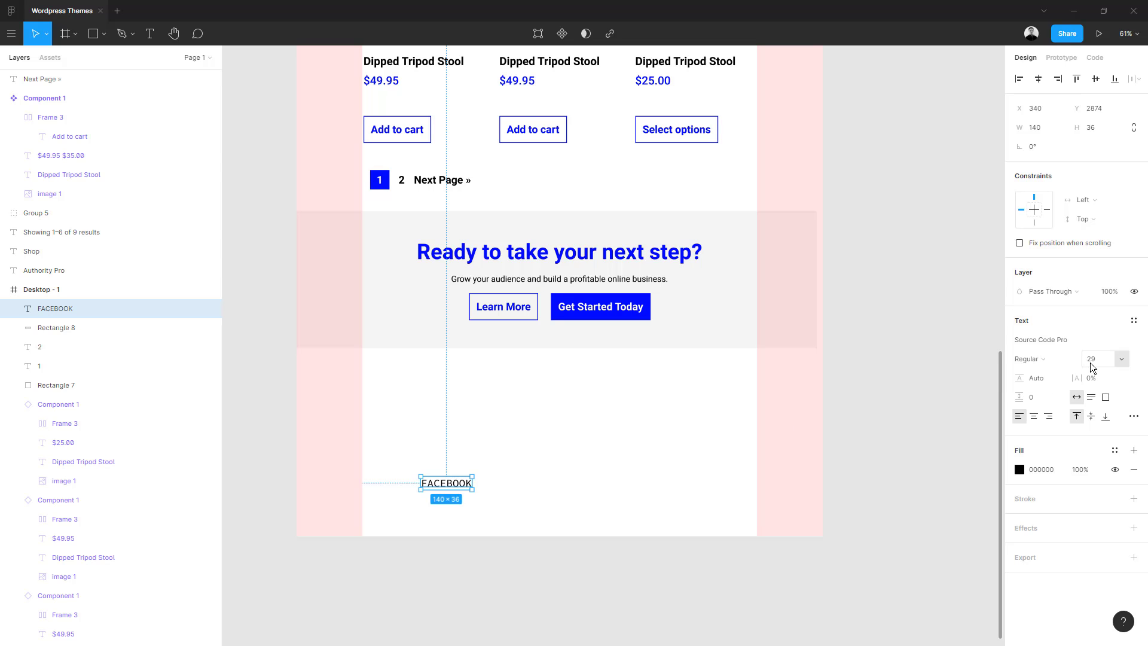
text(20)
key(Return)
- Duplicate the label four times as TWITTER, INSTAGRAM, LINKEDIN and DRIBBBLE
click(493, 464)
mouse_move(440, 483)
mouse_down()
mouse_move(441, 414)
mouse_move(496, 418)
mouse_up()
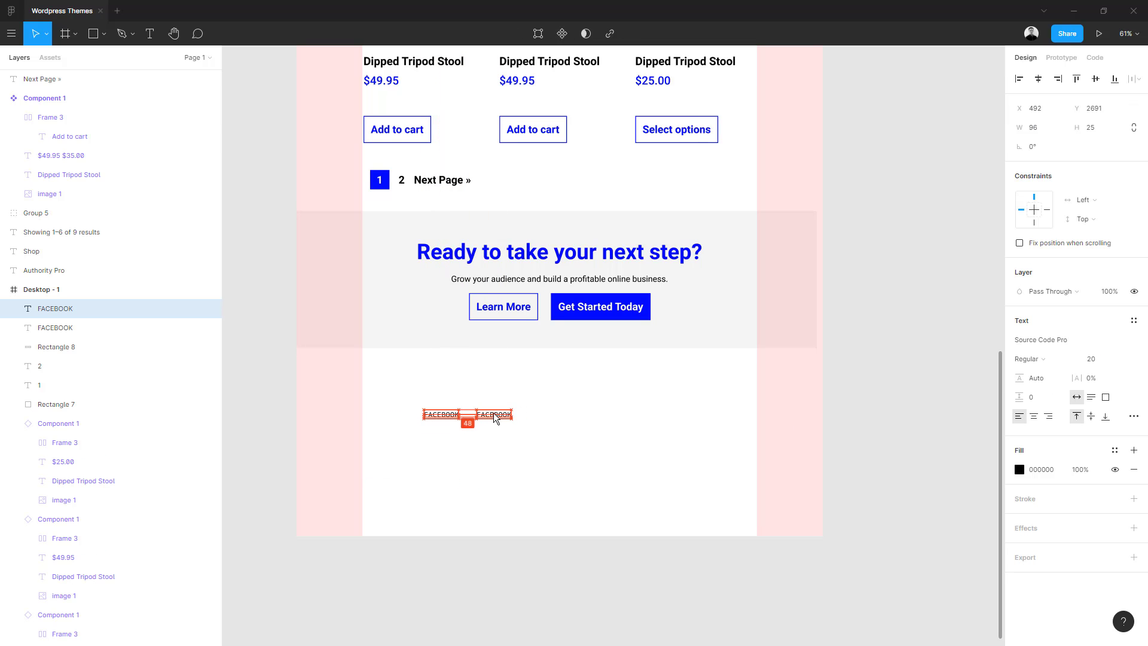
key(ctrl+d)
key(ctrl+d)
key(ctrl+d)
double_click(486, 415)
key(BackSpace)
text(TWITTER)
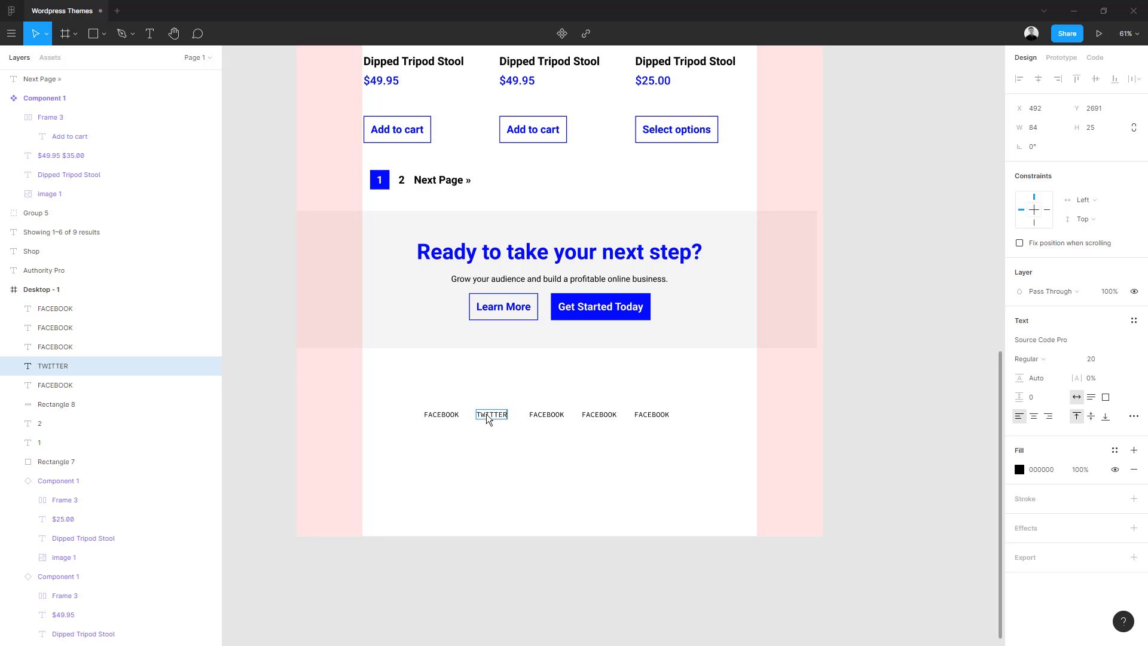
double_click(545, 416)
text(INSTAGRAM)
double_click(601, 417)
text(LINKEDIN)
double_click(652, 414)
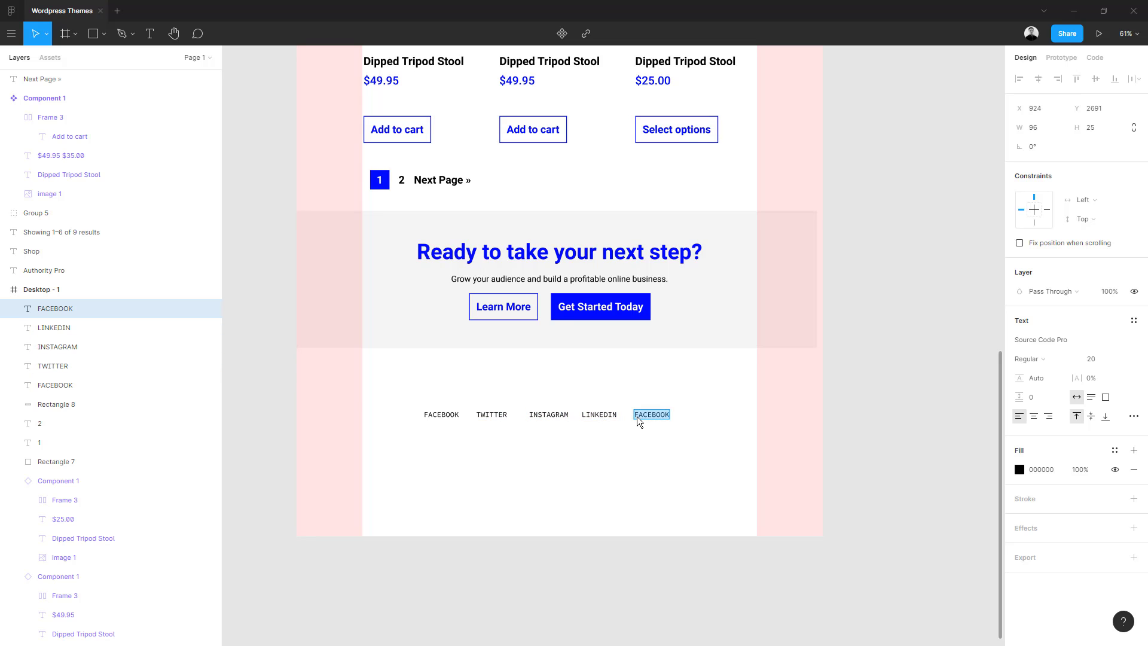
text(DRIBBBLE)
- Space the five social labels evenly and centre the row on the page
click(582, 448)
drag(688, 431, 419, 403)
drag(604, 413, 610, 411)
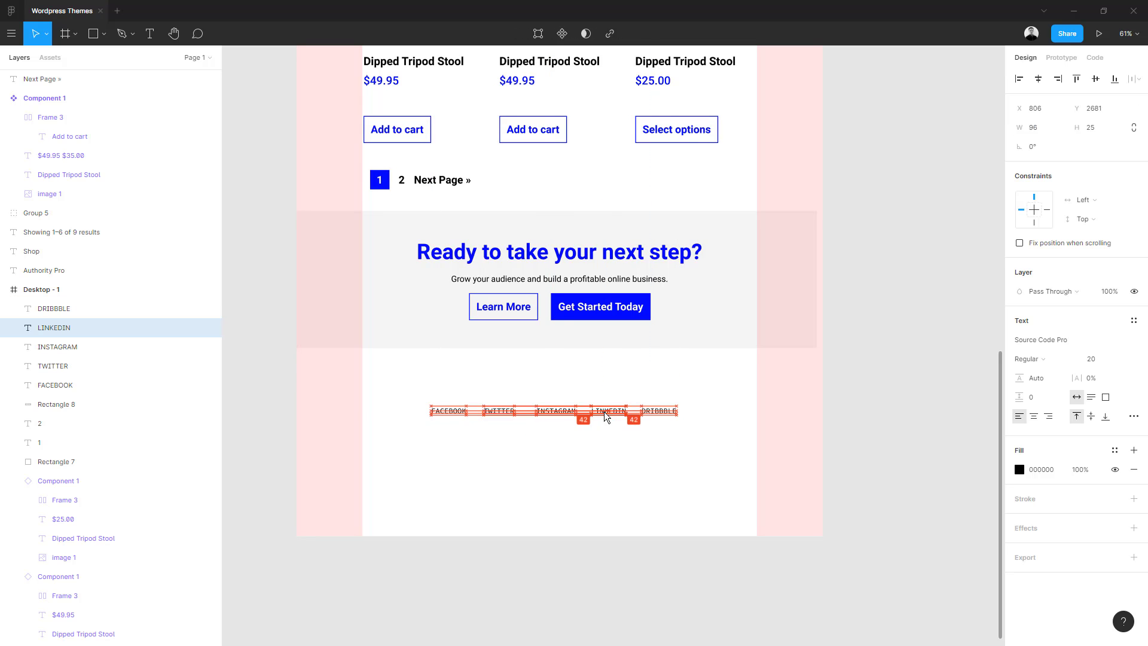
drag(499, 411, 457, 411)
key(Escape)
drag(688, 425, 431, 402)
drag(660, 415, 661, 378)
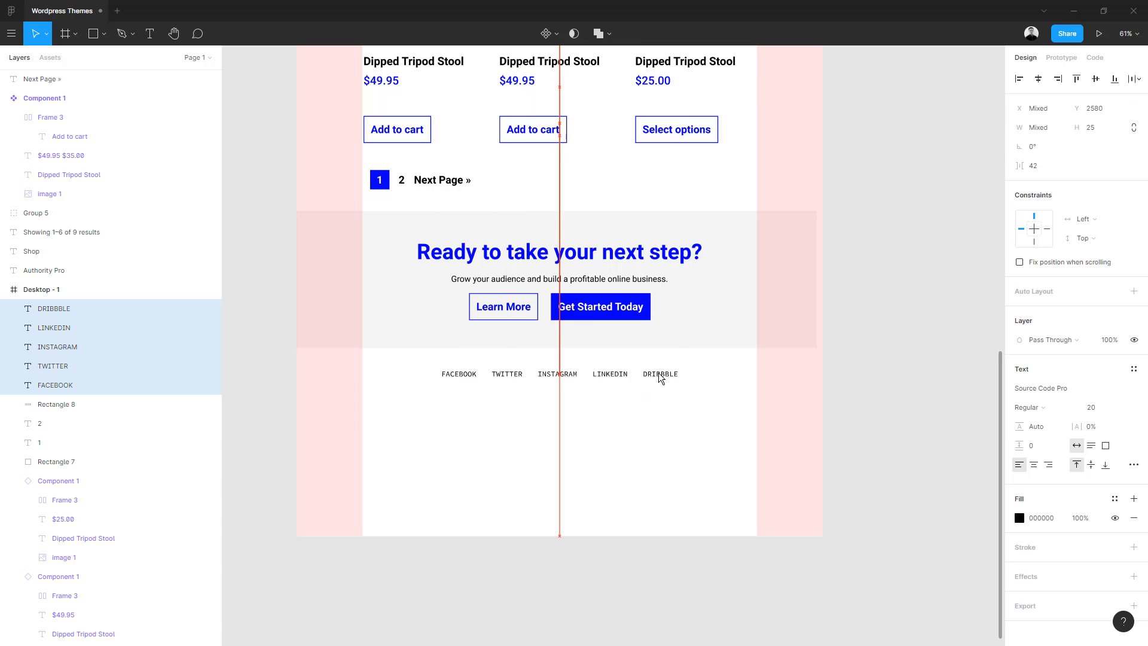
- Paste 'Copyright © 2020 · WordPress · Log in' centred beneath the social links
click(584, 500)
scroll(584, 500, up, 1)
ctrl+scroll(555, 487, down, 1)
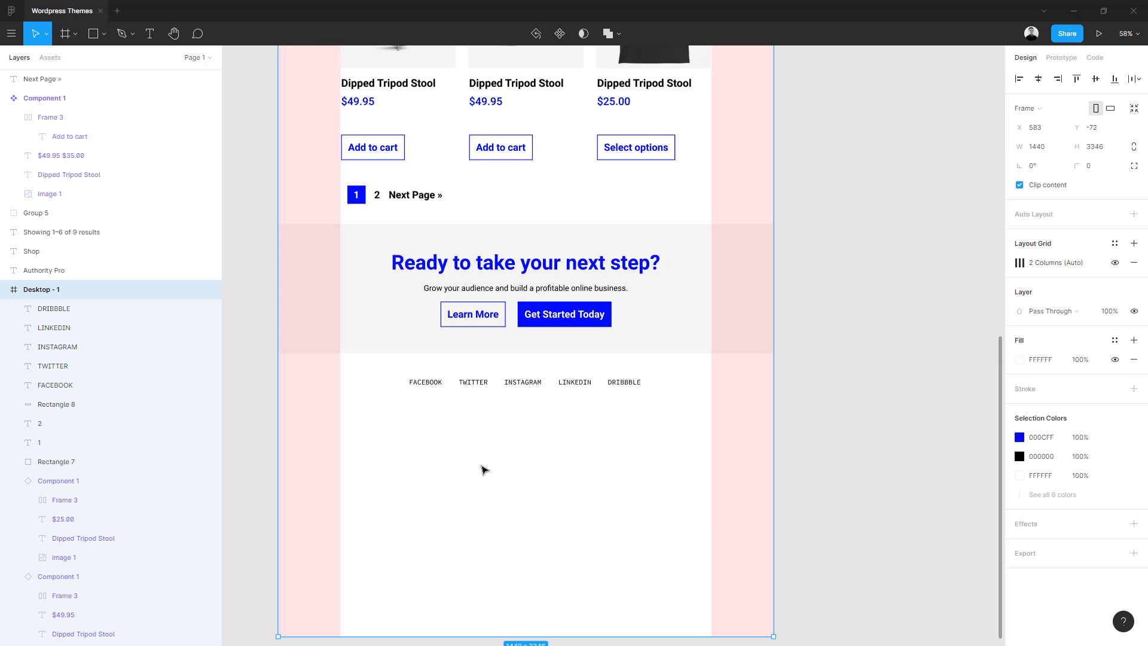
key(ctrl+v)
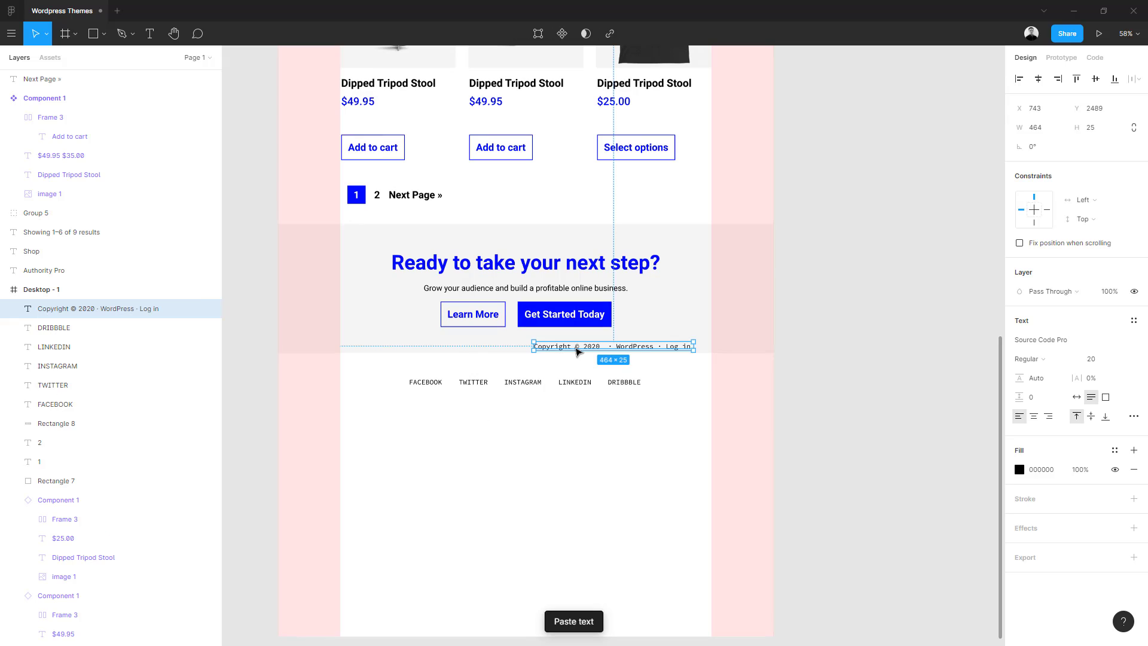
drag(577, 349, 496, 417)
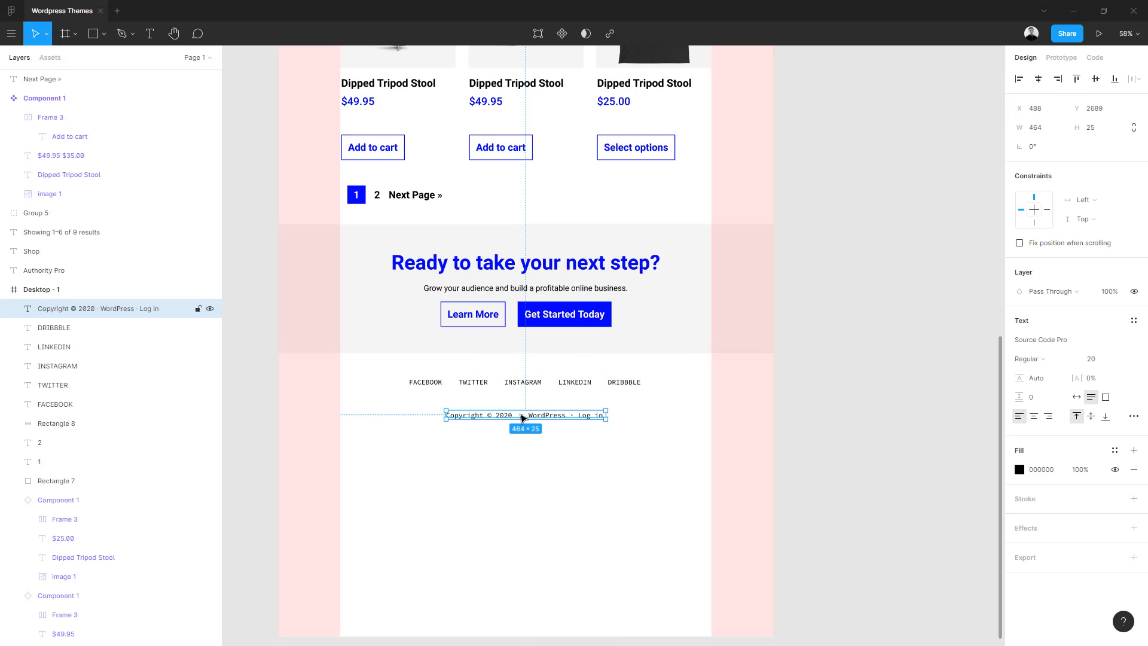
drag(529, 413, 519, 405)
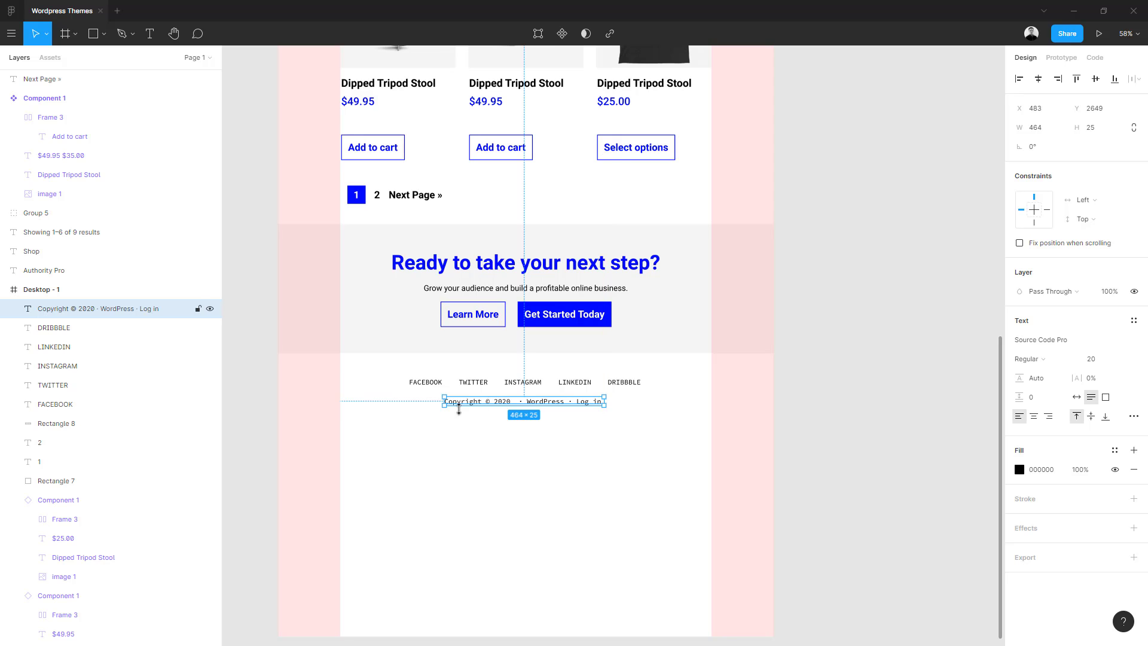
scroll(459, 402, down, 5)
- Shorten the Desktop - 1 frame to about 2712 px so it ends below the footer
scroll(379, 239, up, 2)
key(Escape)
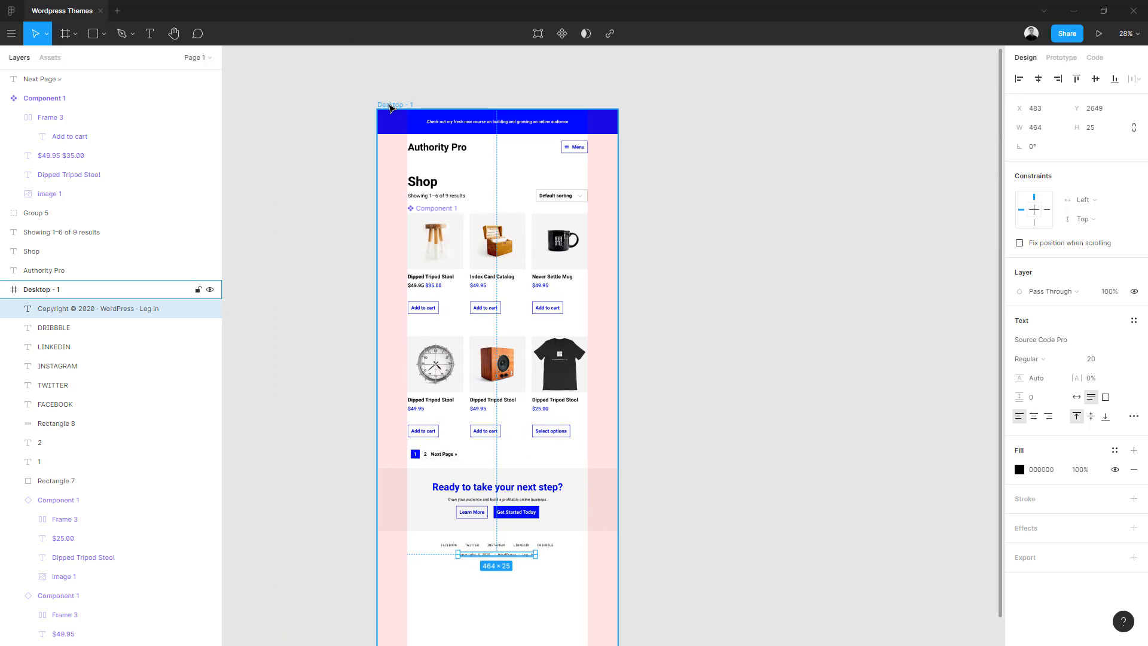
scroll(469, 625, down, 1)
scroll(483, 623, down, 2)
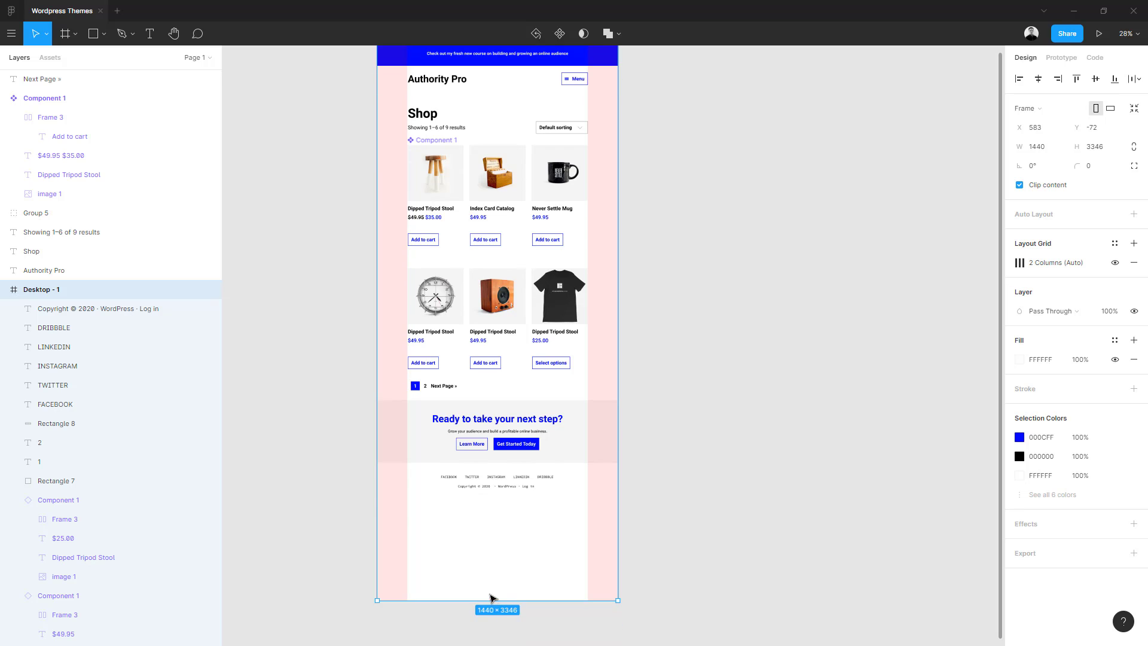
drag(492, 599, 510, 491)
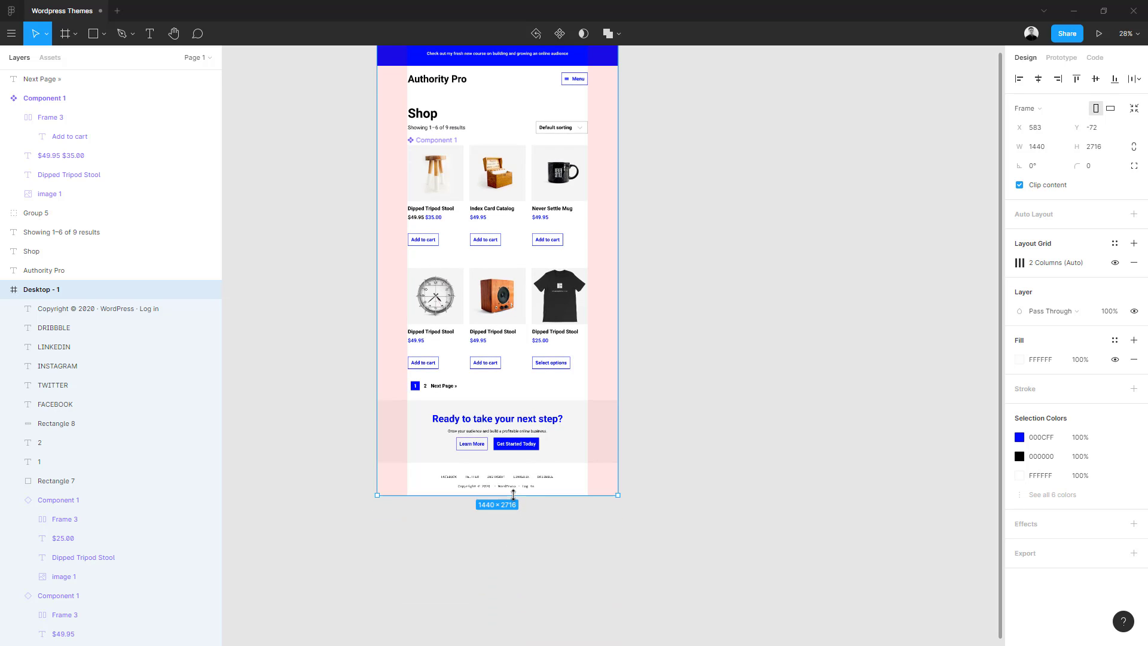
scroll(598, 472, up, 3)
scroll(777, 419, up, 2)
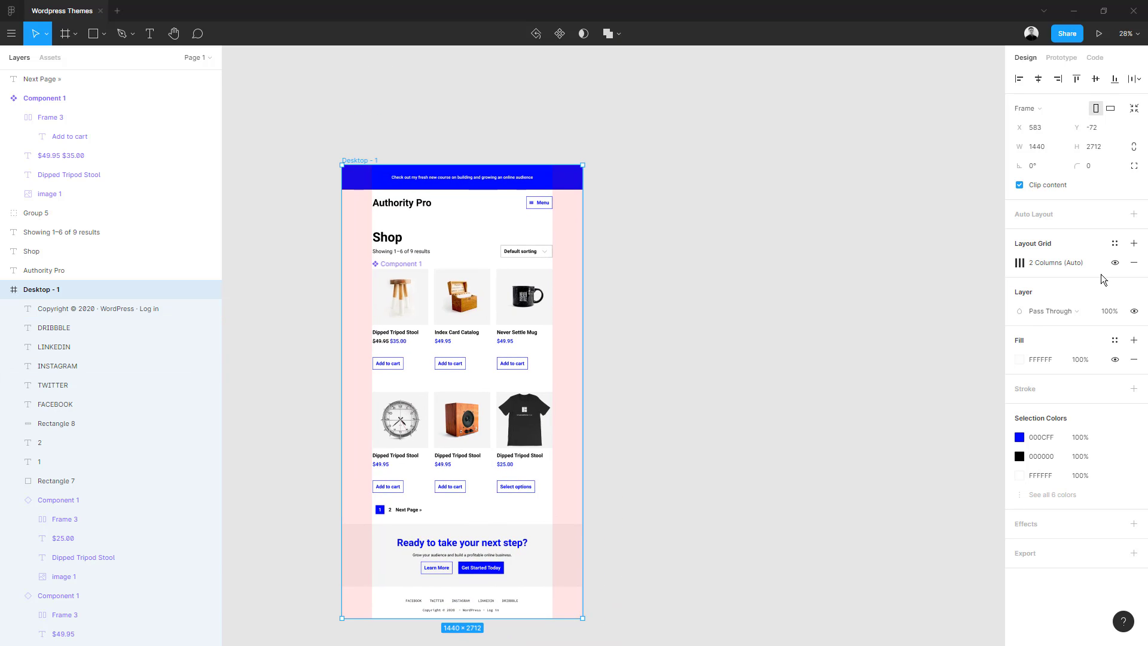
- Hide the pink layout grid and look over the finished shop page
click(1114, 262)
scroll(615, 390, down, 1)
scroll(654, 404, down, 2)
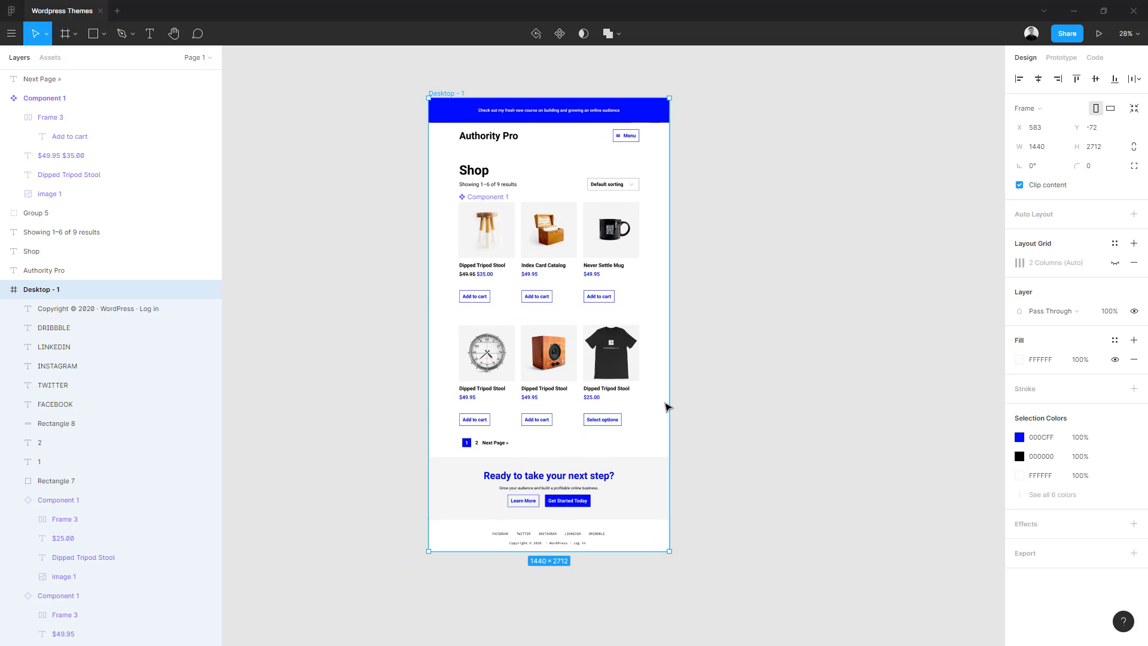
ctrl+scroll(666, 405, up, 2)
scroll(751, 437, left, 2)
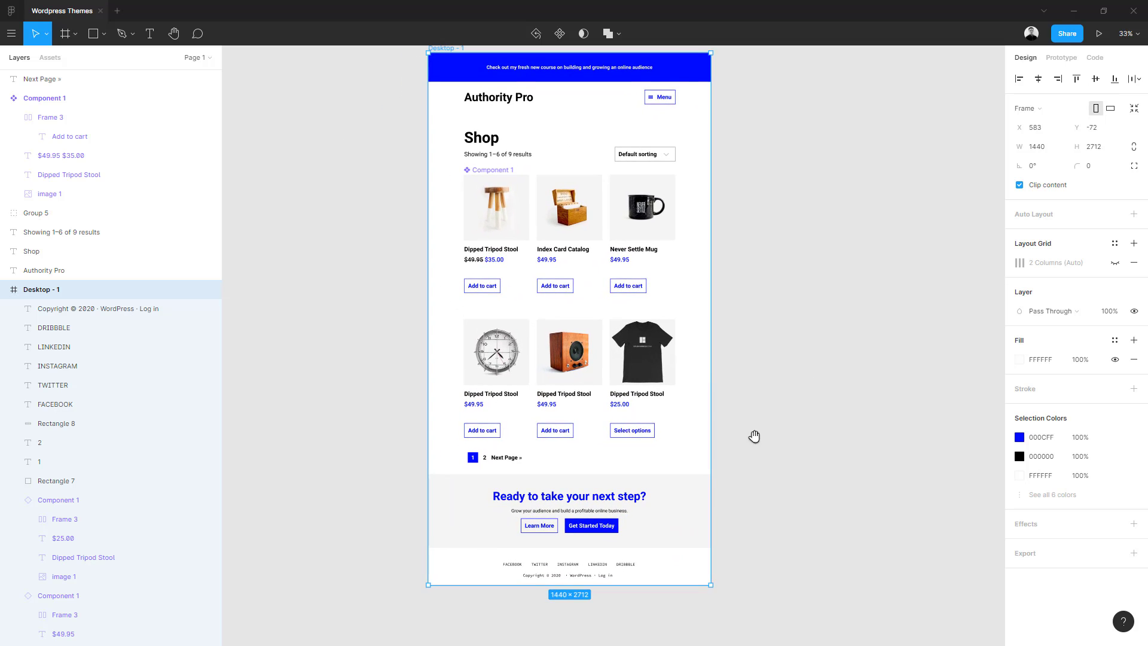
ctrl+scroll(759, 446, up, 1)
scroll(766, 454, up, 1)
ctrl+scroll(770, 462, up, 1)
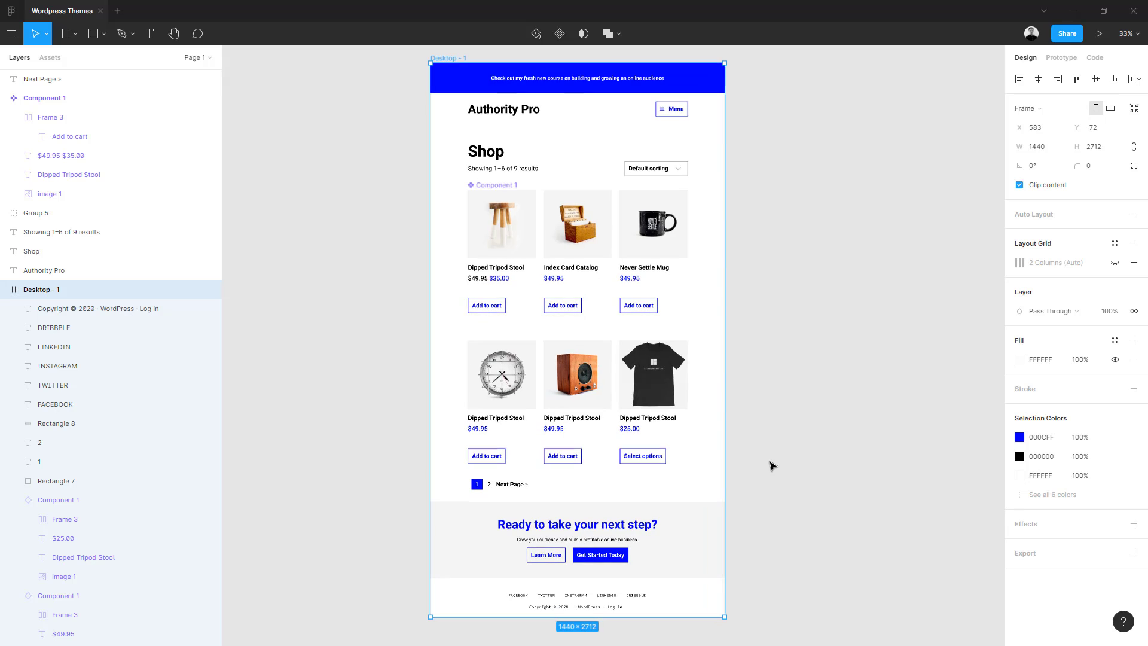